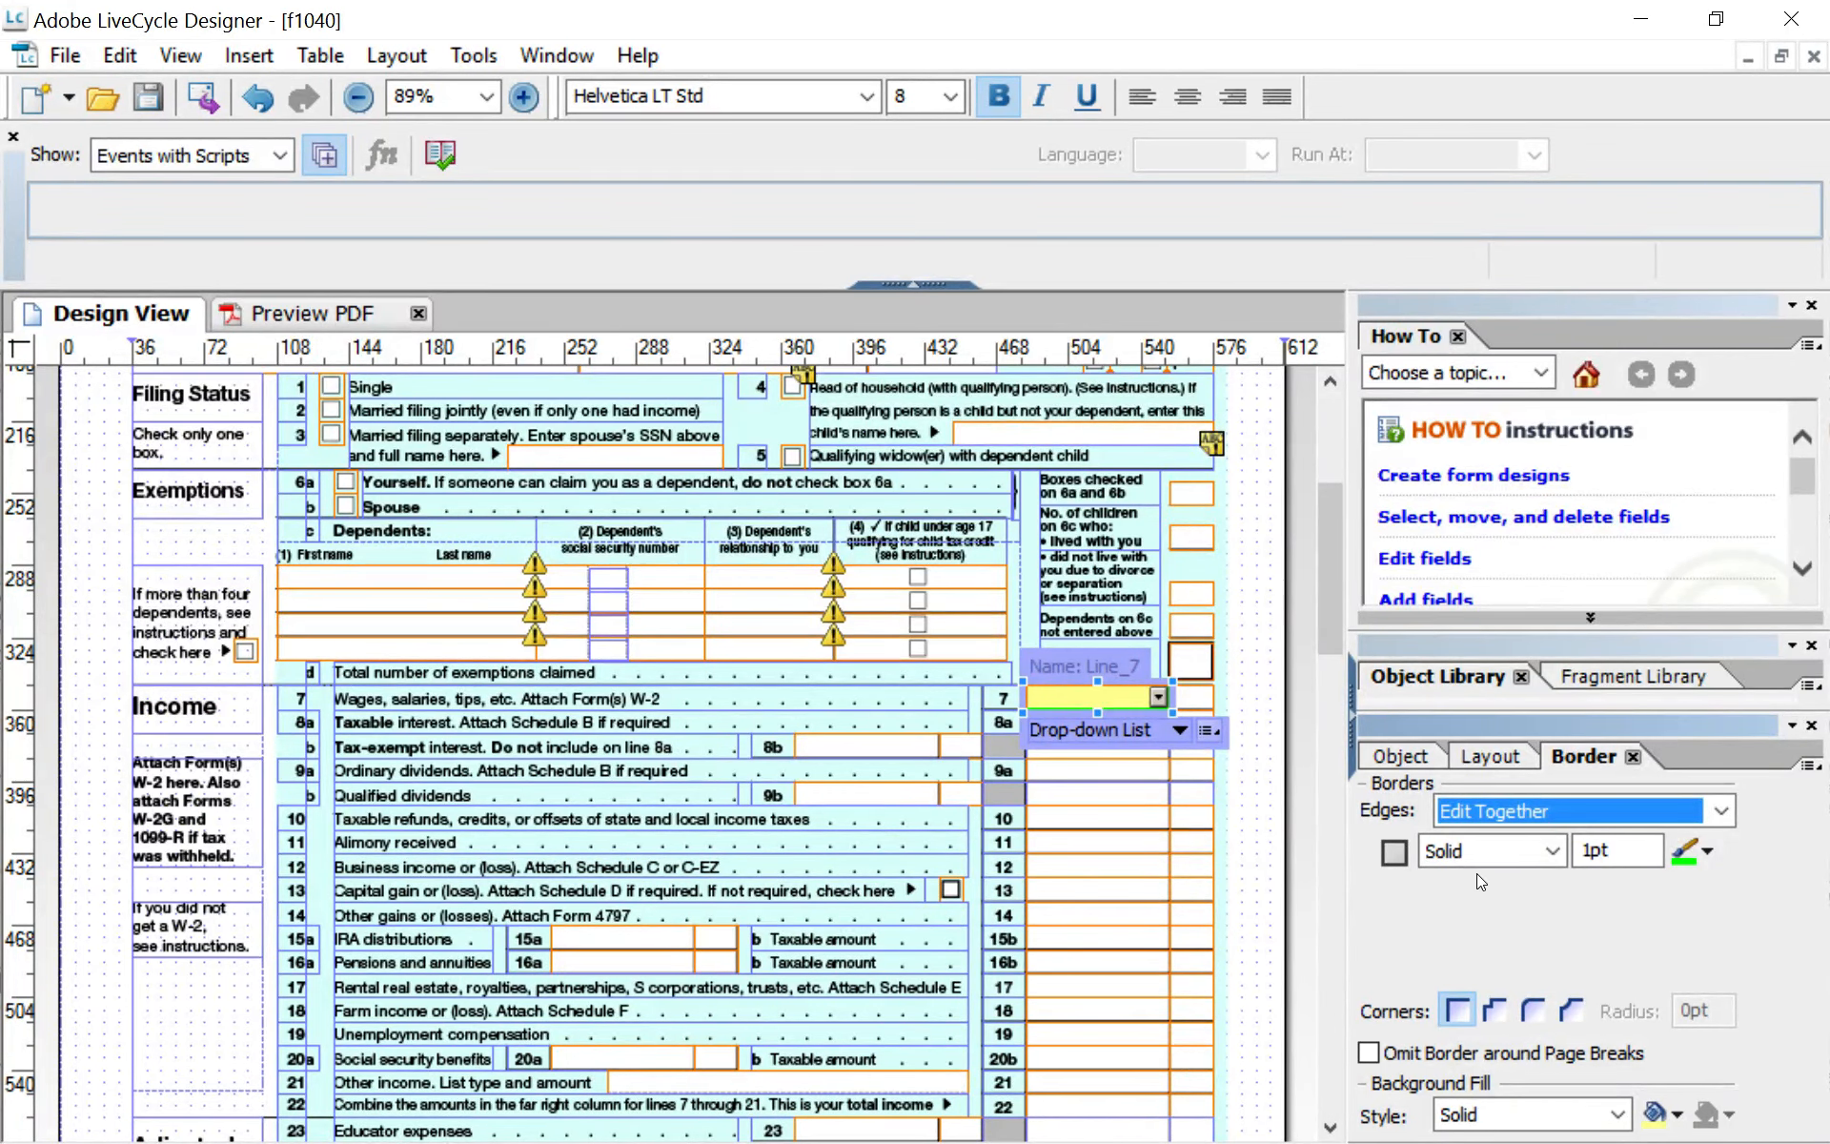
Step: Set the border edge color of the Line_7 drop-down list to red
{"action": "left_click", "coordinate": [1706, 851]}
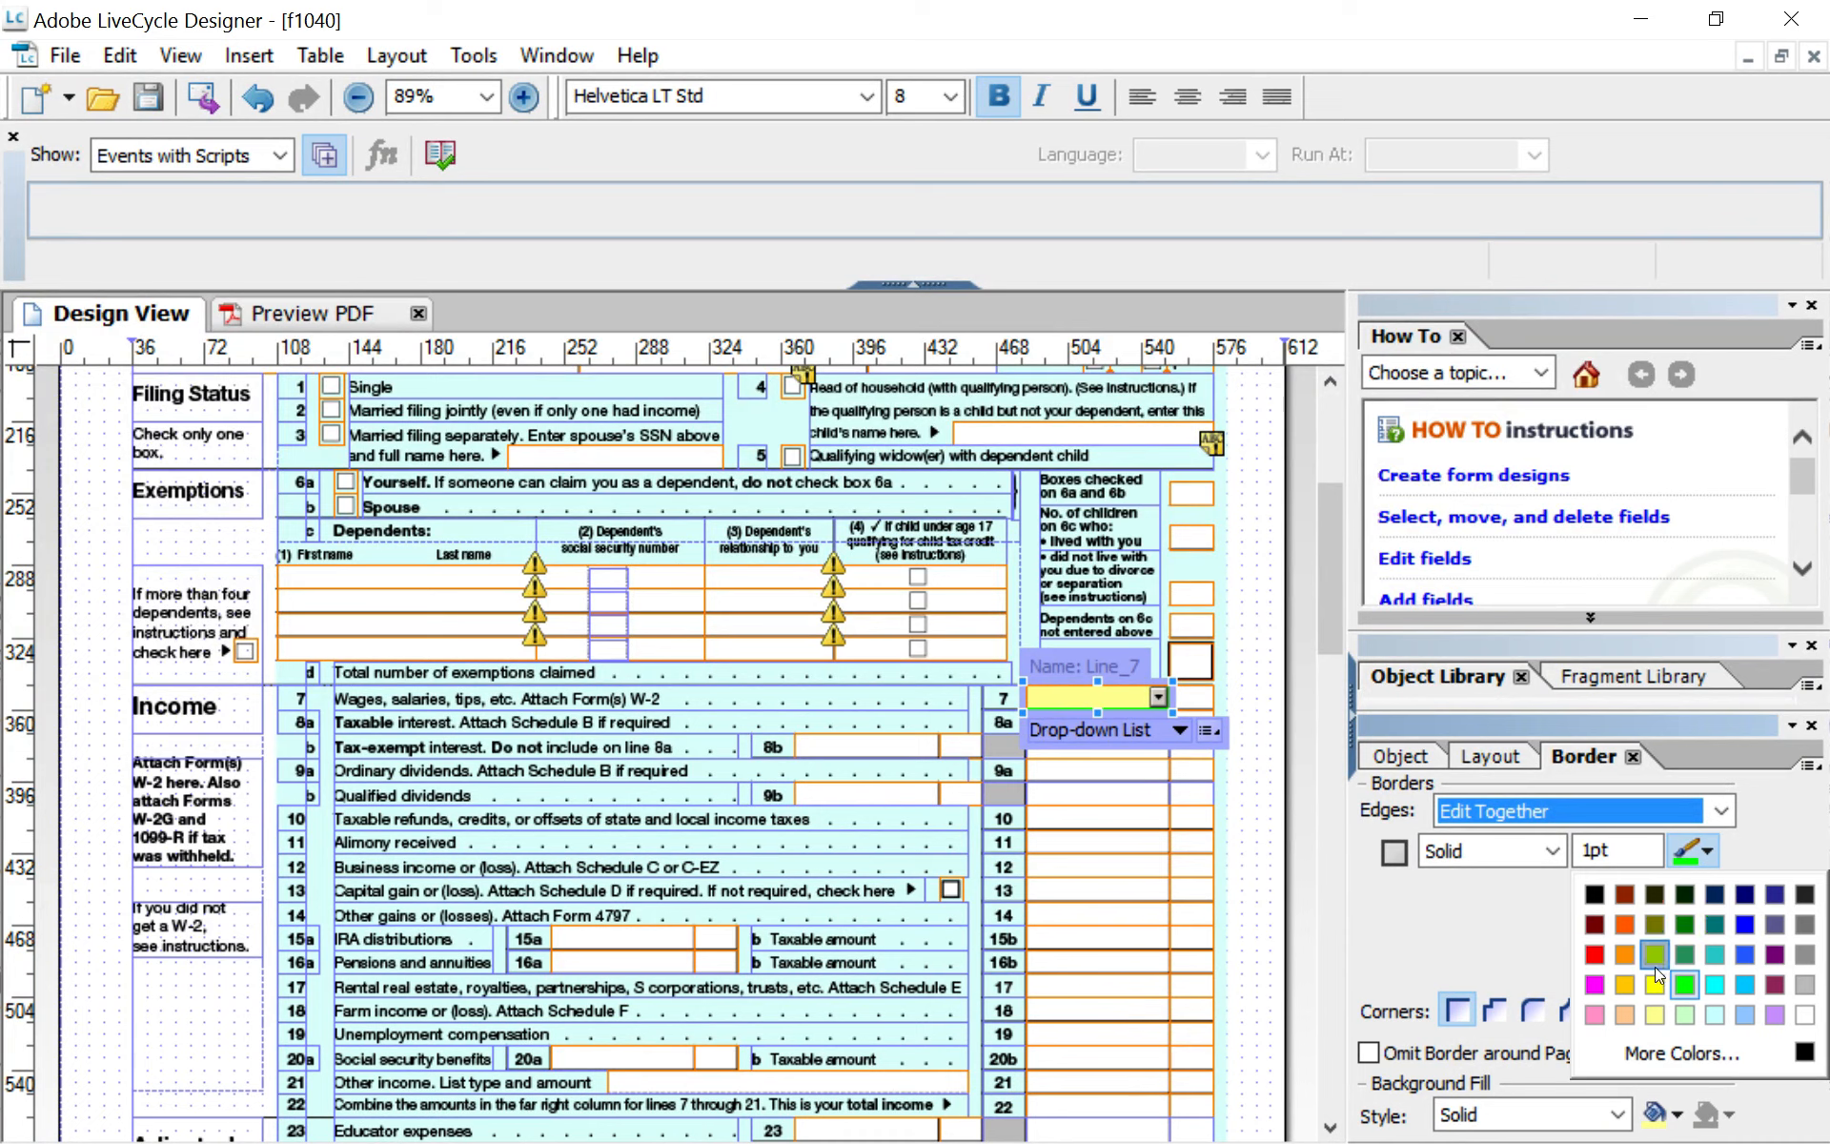
{"action": "left_click", "coordinate": [1593, 954]}
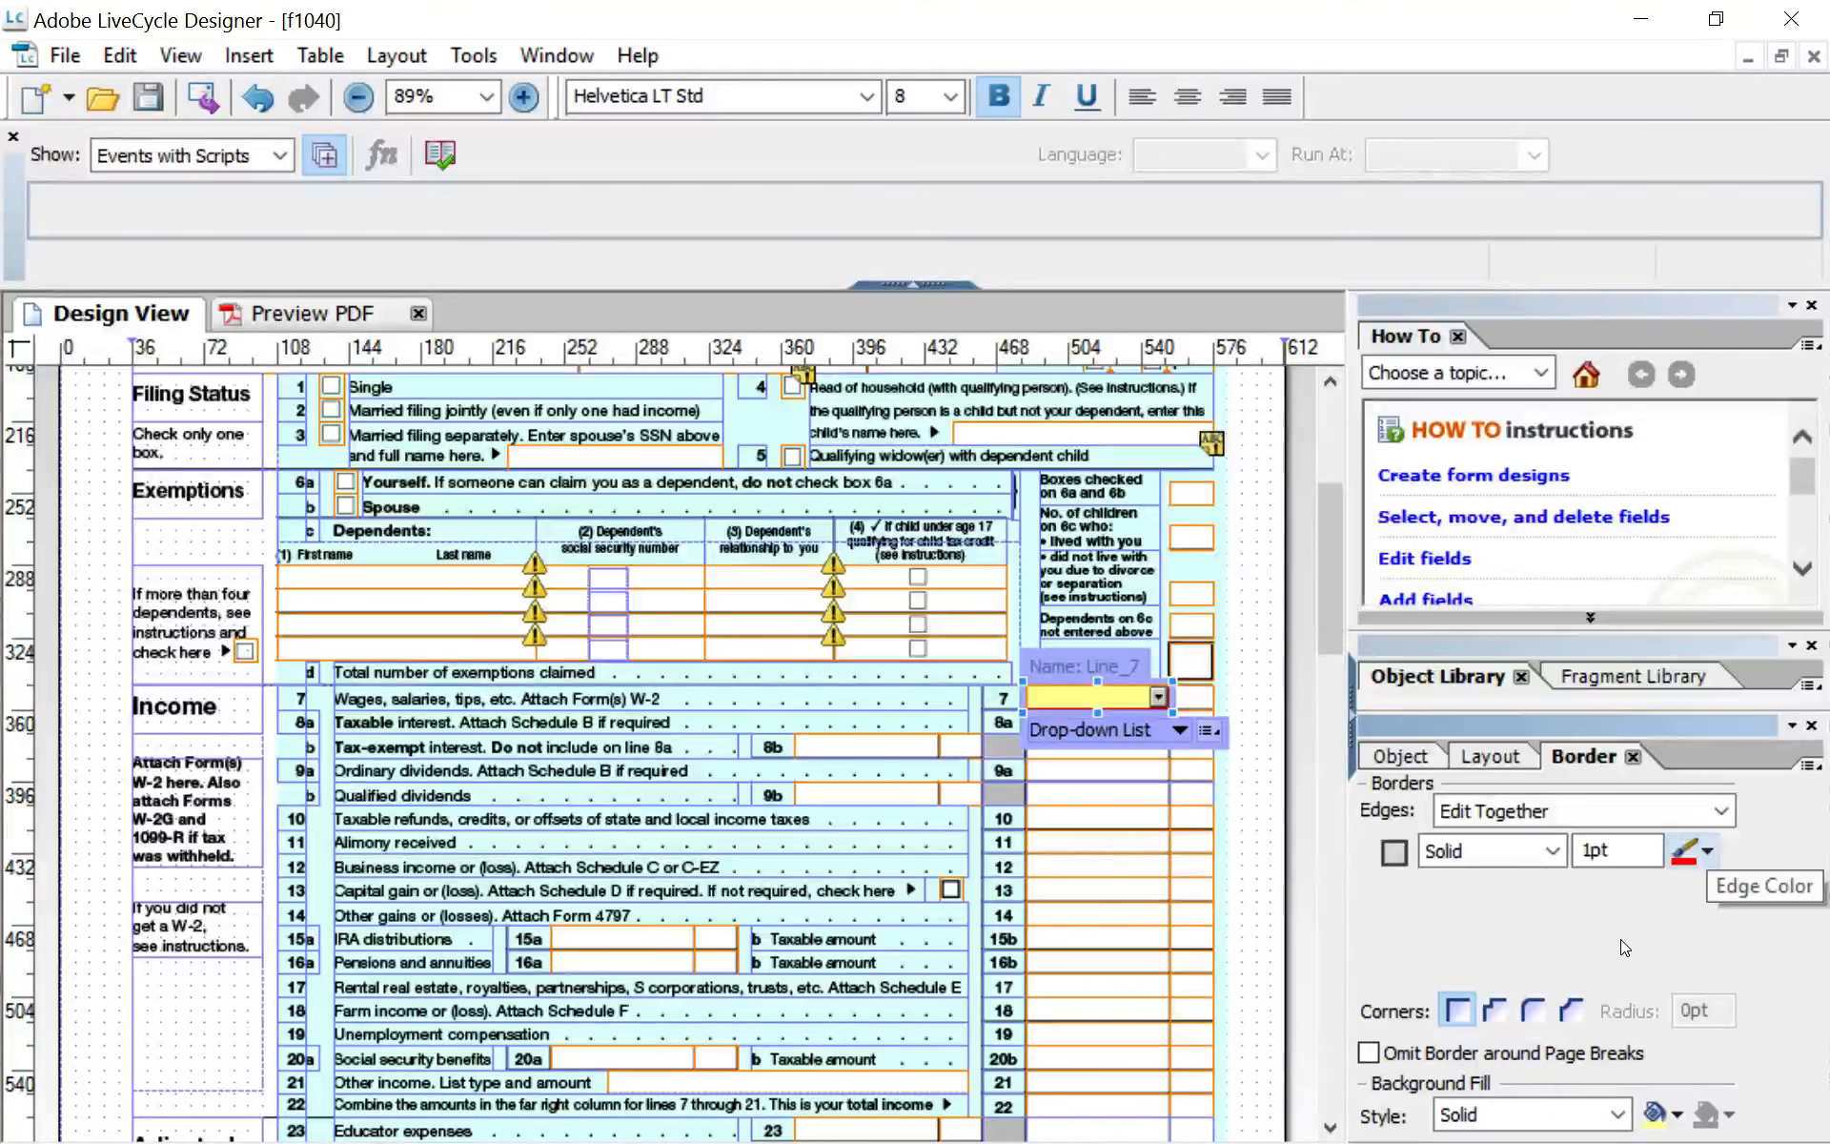
Step: Set Line_7's screen reader precedence to Tool Tip and its tool tip to "Remember to enter a value"
{"action": "right_click", "coordinate": [1105, 696]}
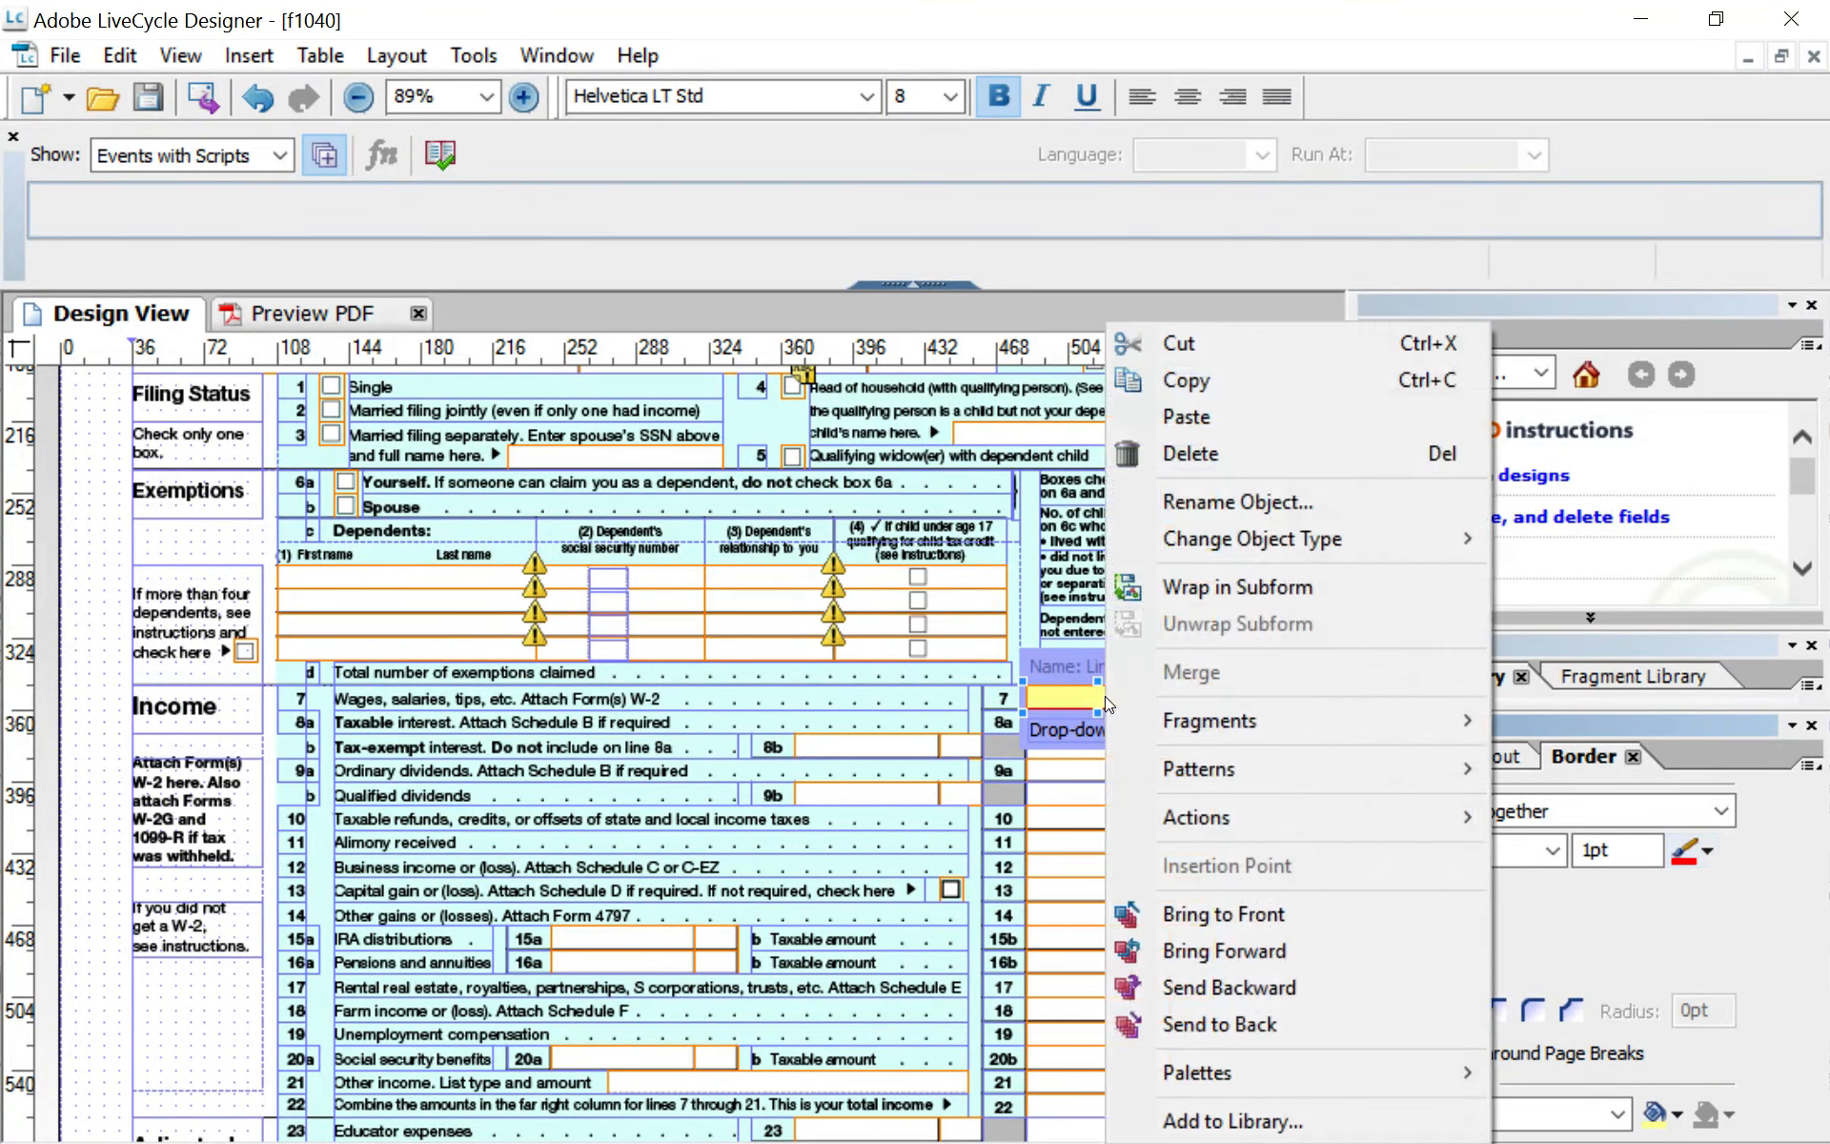
{"action": "mouse_move", "coordinate": [1249, 1062]}
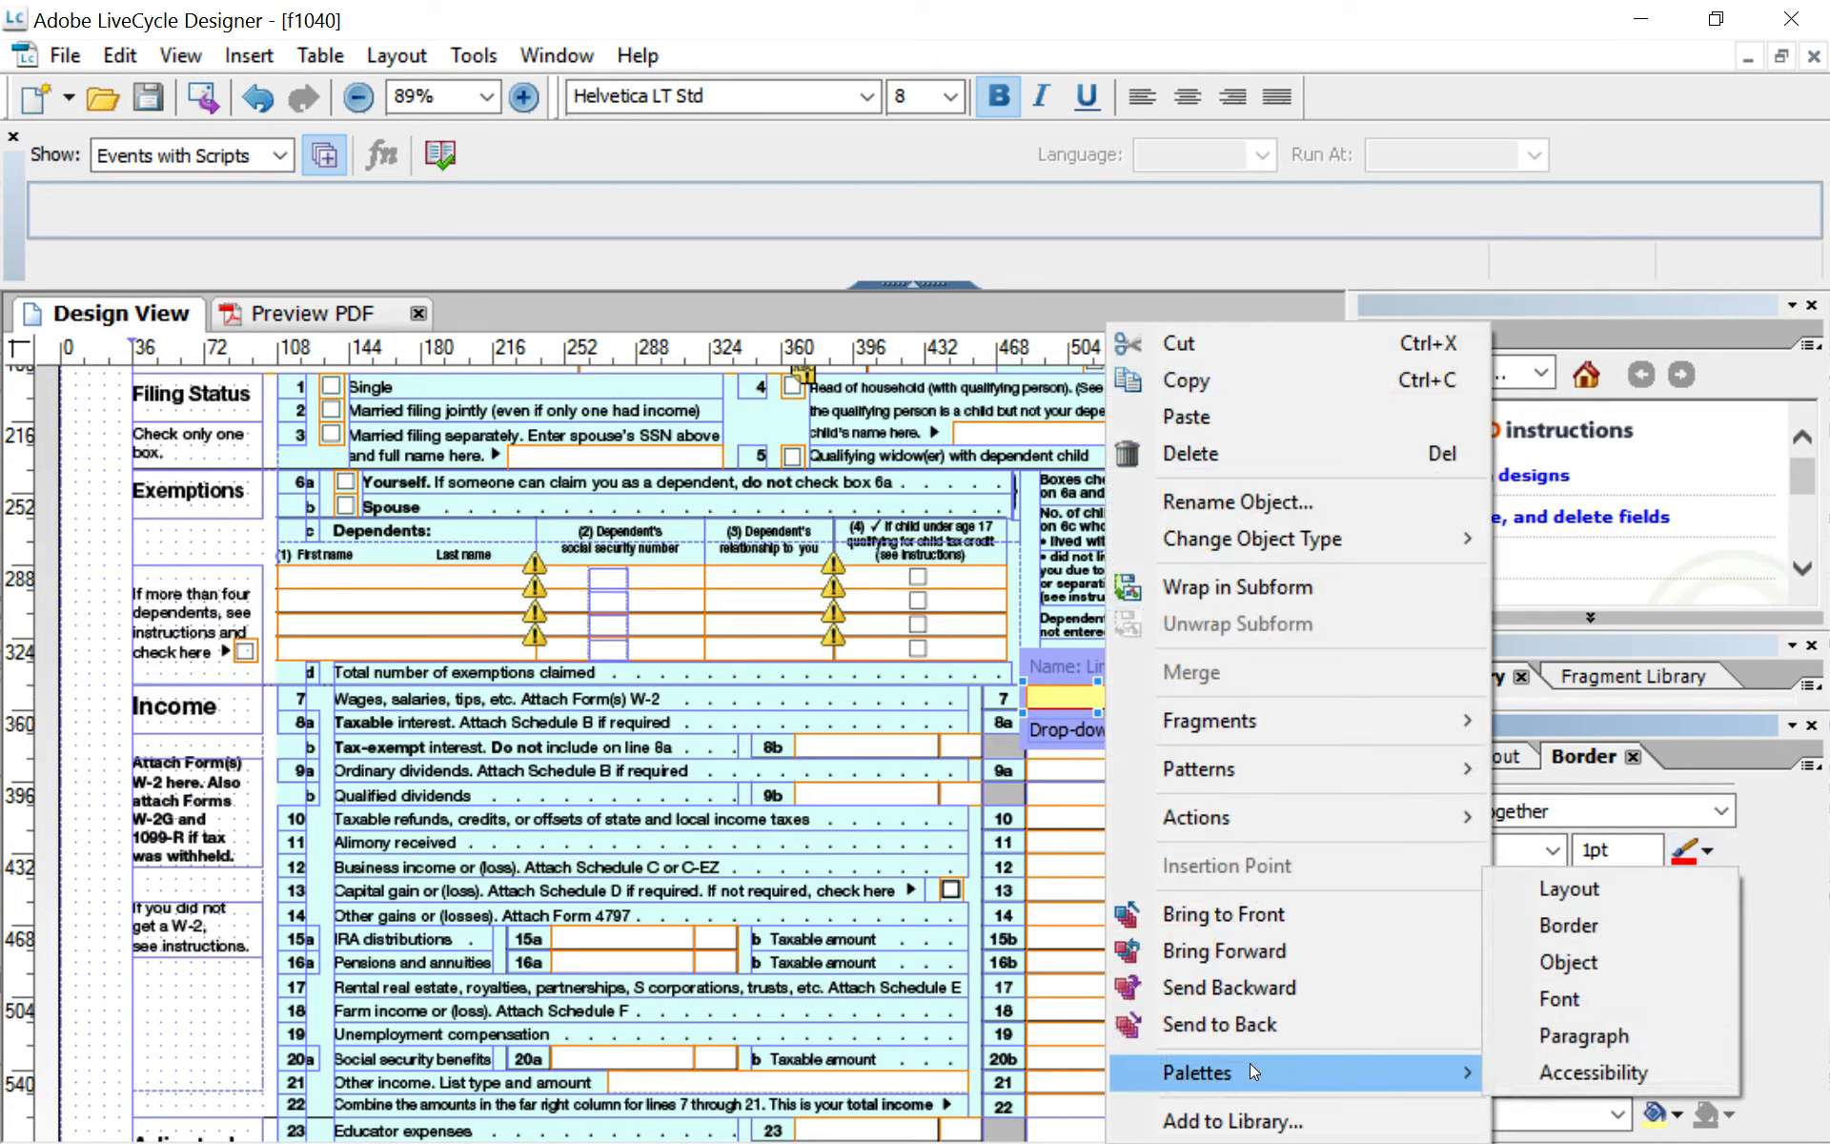
{"action": "left_click", "coordinate": [1603, 1072]}
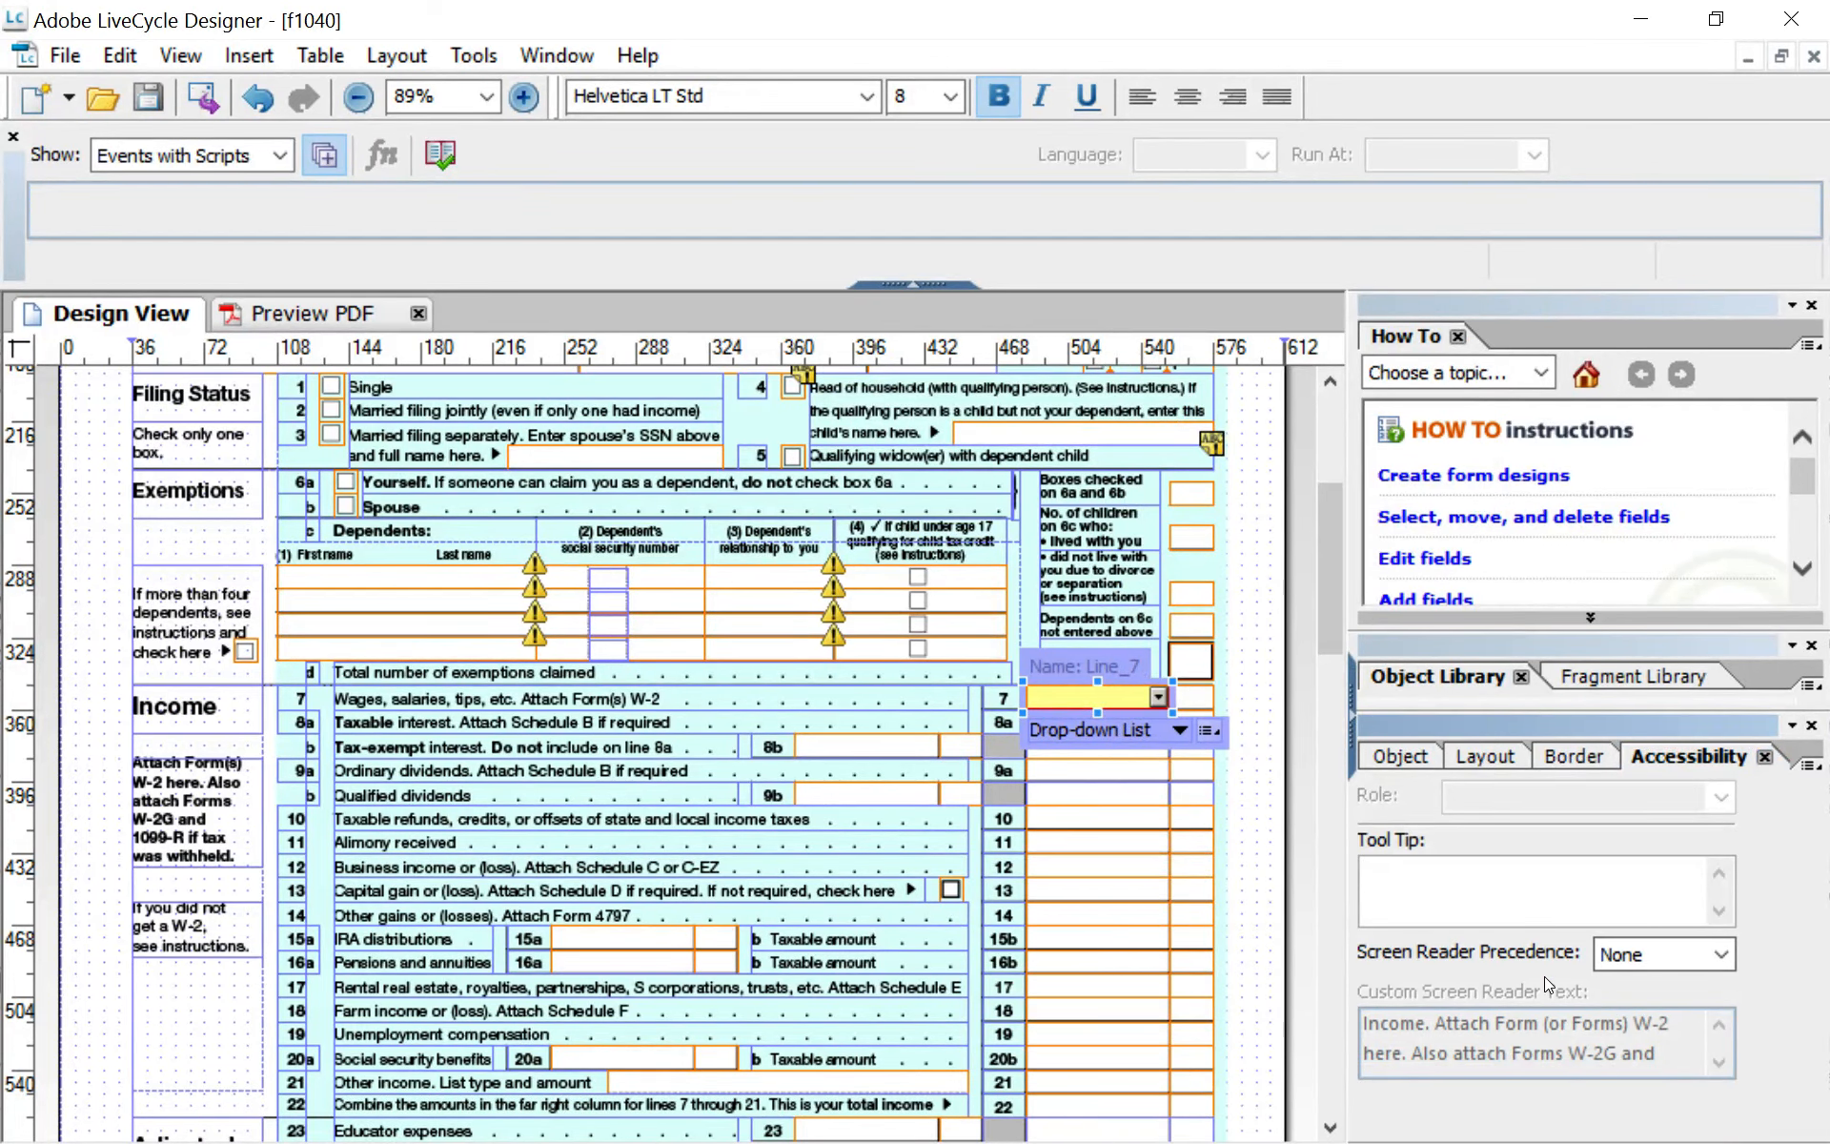
{"action": "left_click", "coordinate": [1631, 957]}
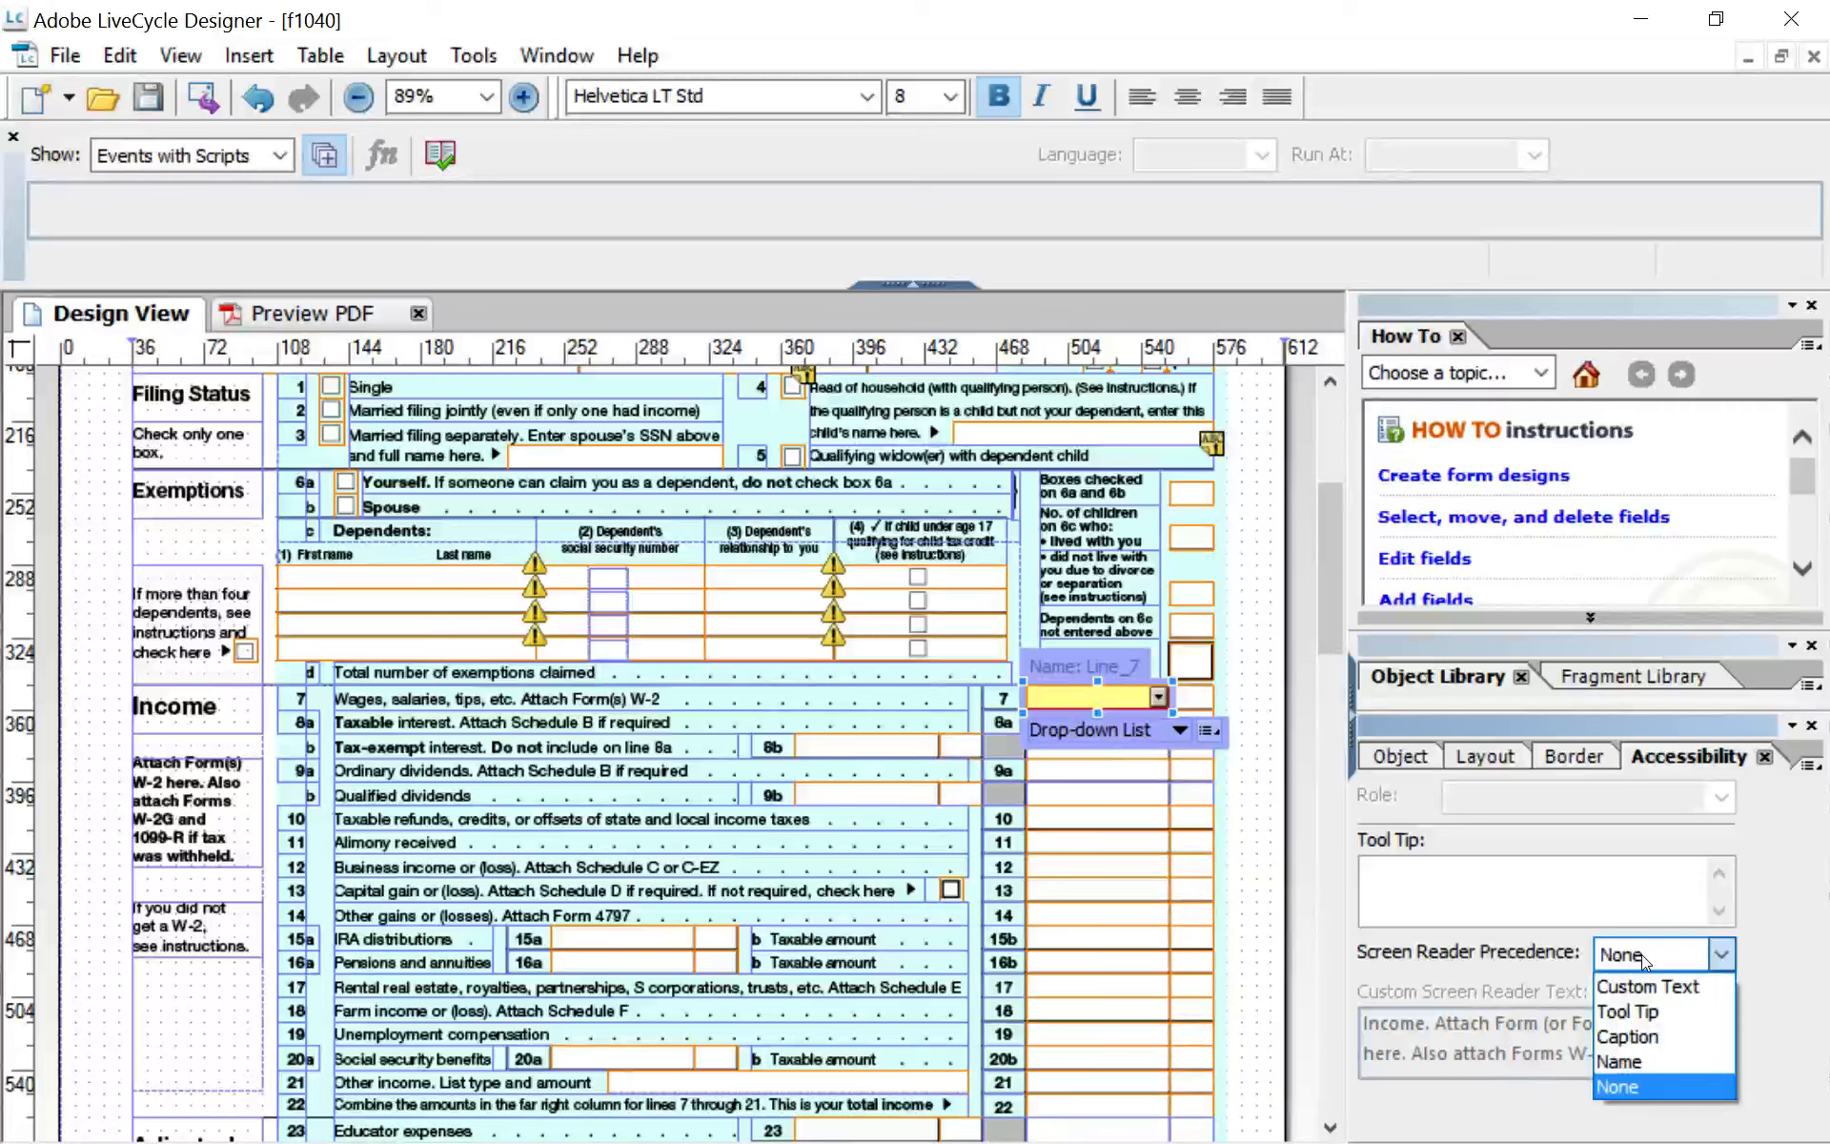
{"action": "left_click", "coordinate": [1716, 1025]}
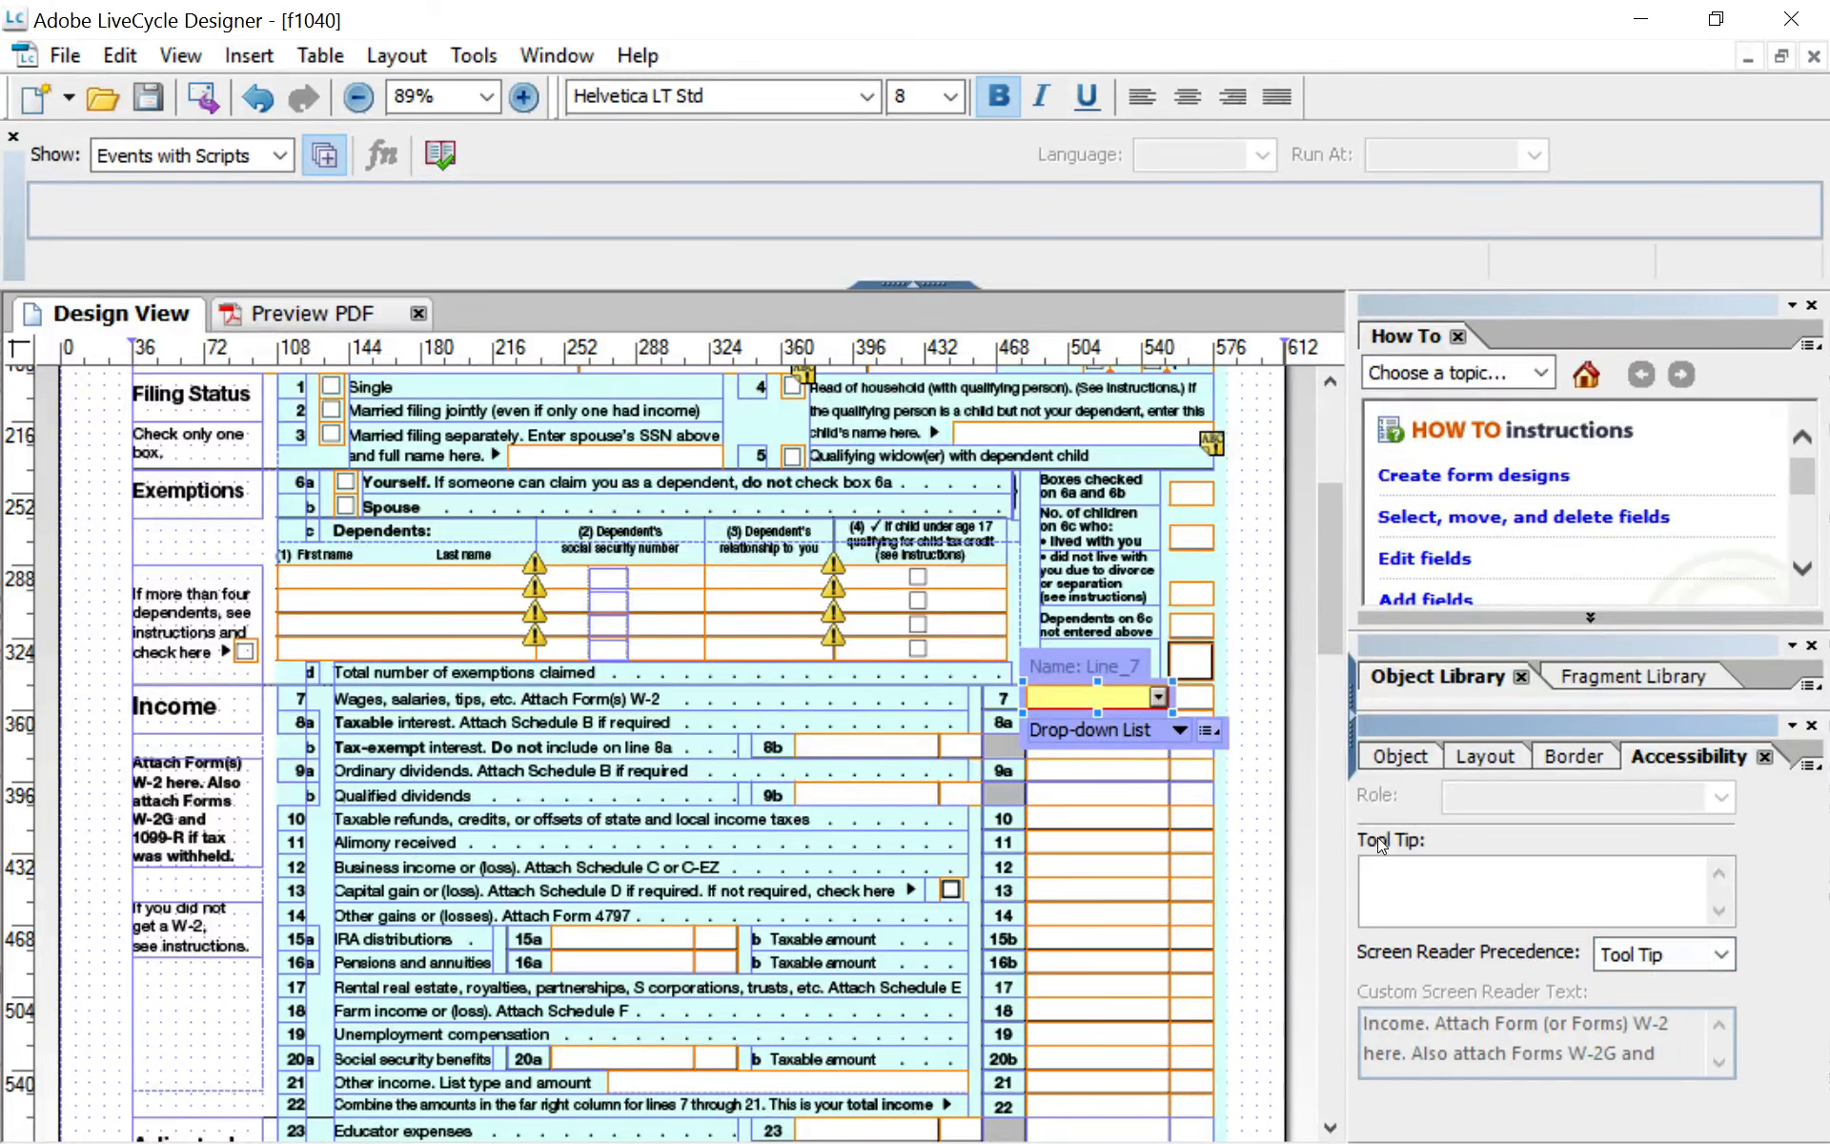
{"action": "left_click", "coordinate": [1450, 892]}
{"action": "type", "text": "Remember to enter a value"}
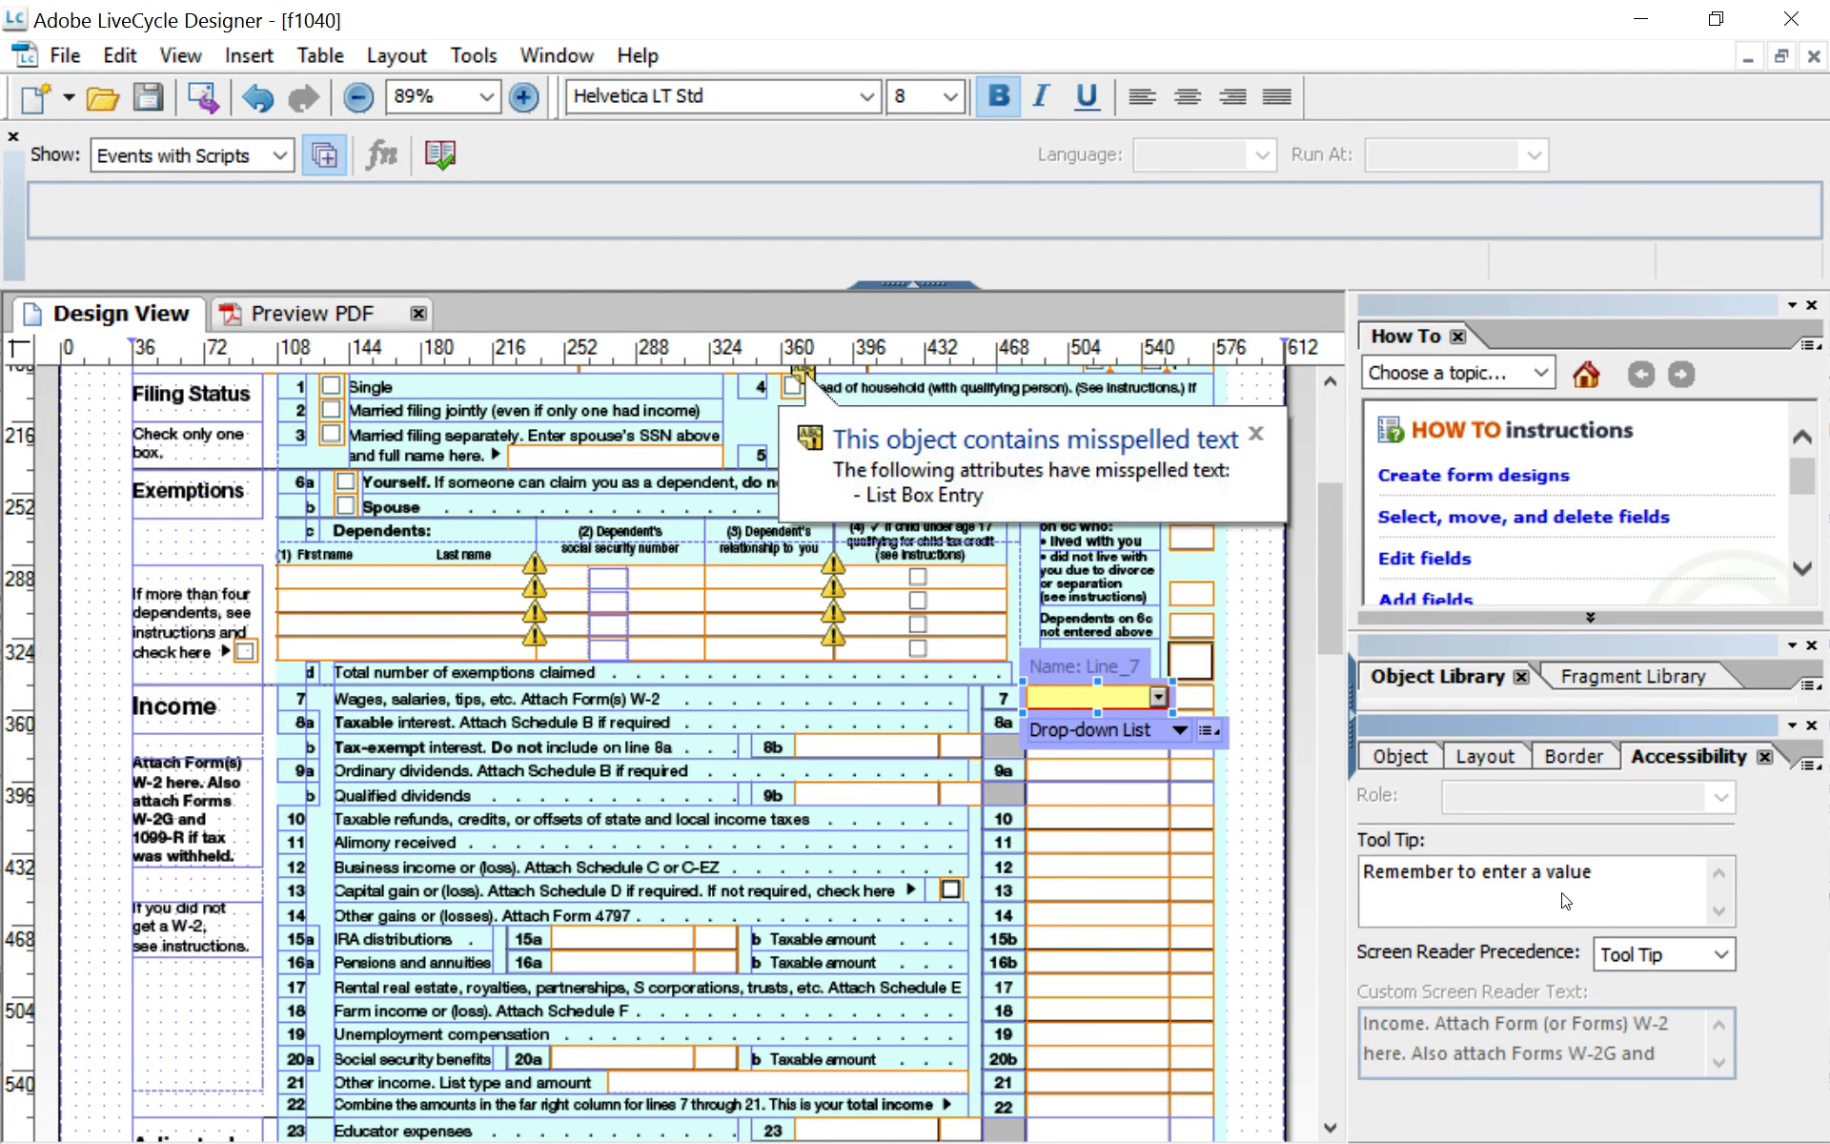
Step: Check the line 7 field's tool tip in the PDF preview and return to the form design
{"action": "left_click", "coordinate": [271, 313]}
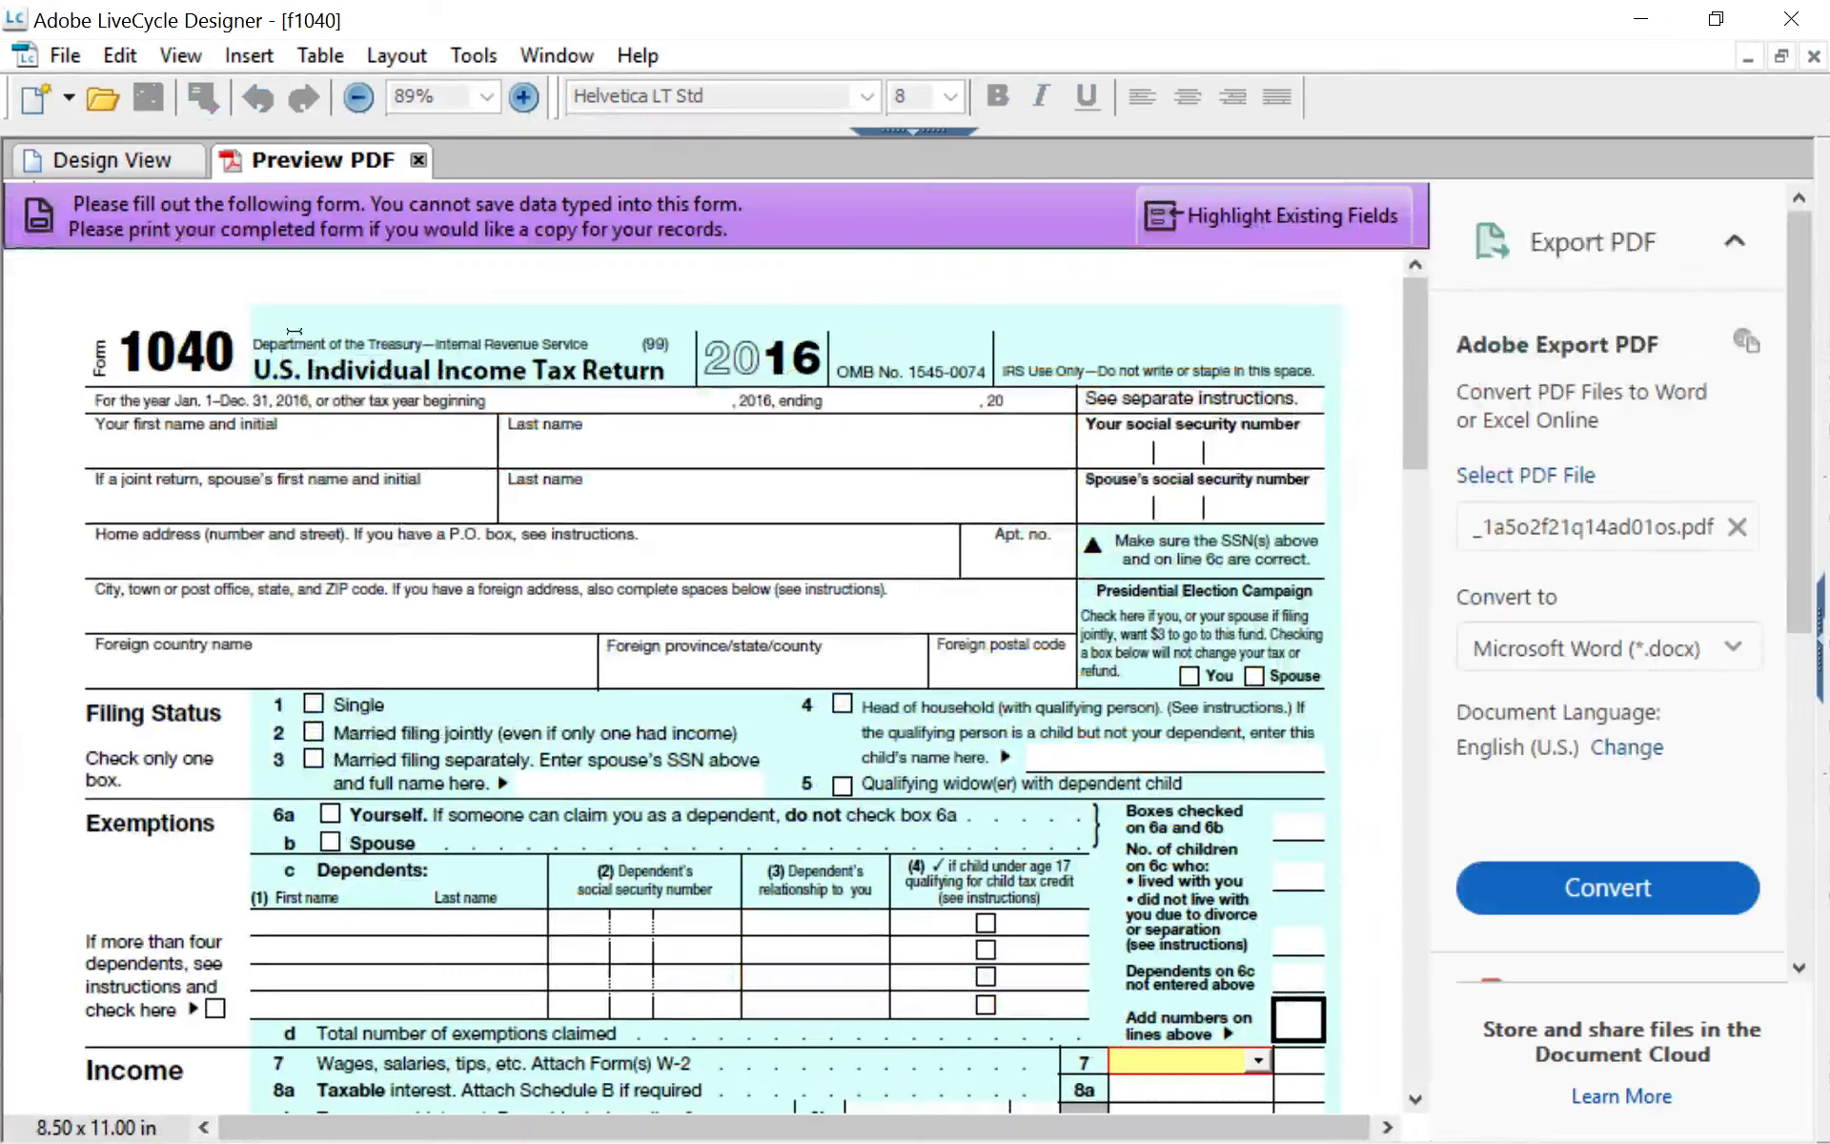
{"action": "scroll", "coordinate": [1014, 488], "scroll_direction": "down", "scroll_amount": 3}
{"action": "scroll", "coordinate": [1015, 488], "scroll_direction": "down", "scroll_amount": 1}
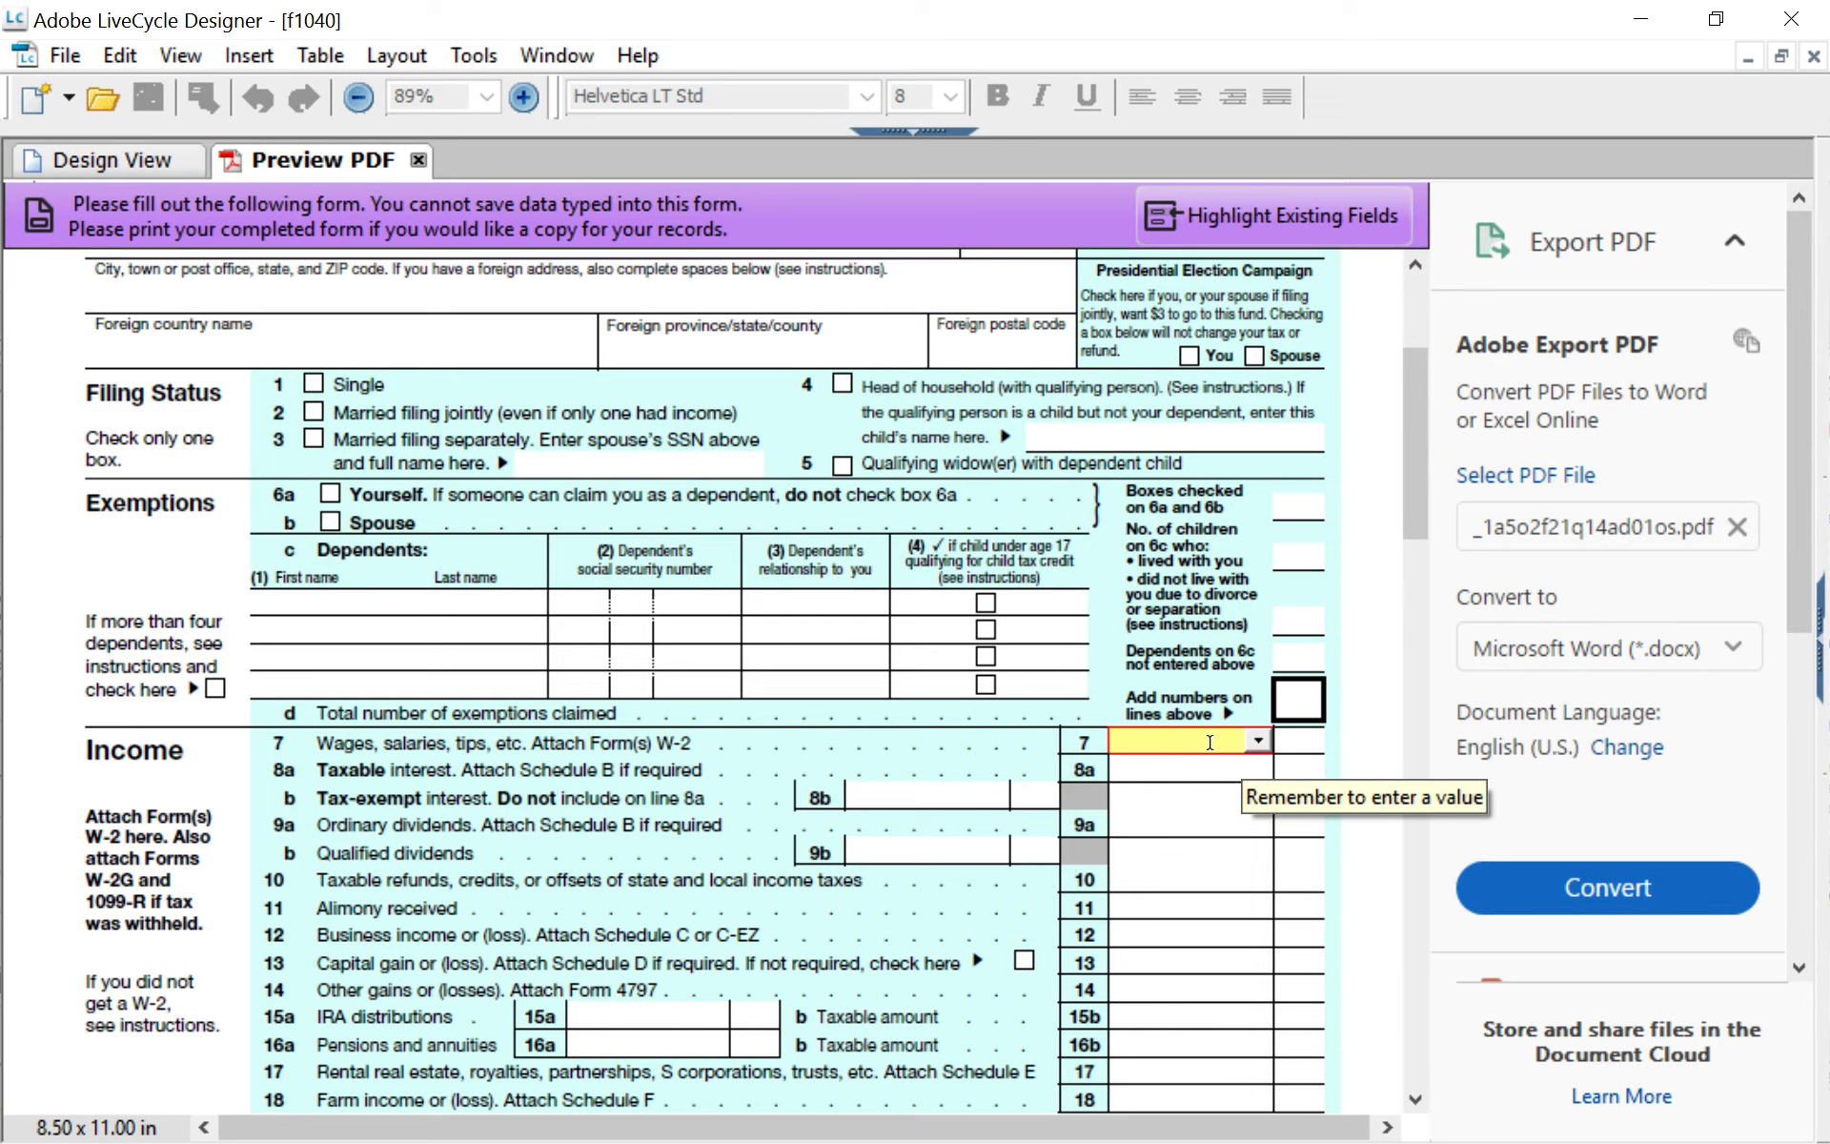
{"action": "left_click", "coordinate": [120, 158]}
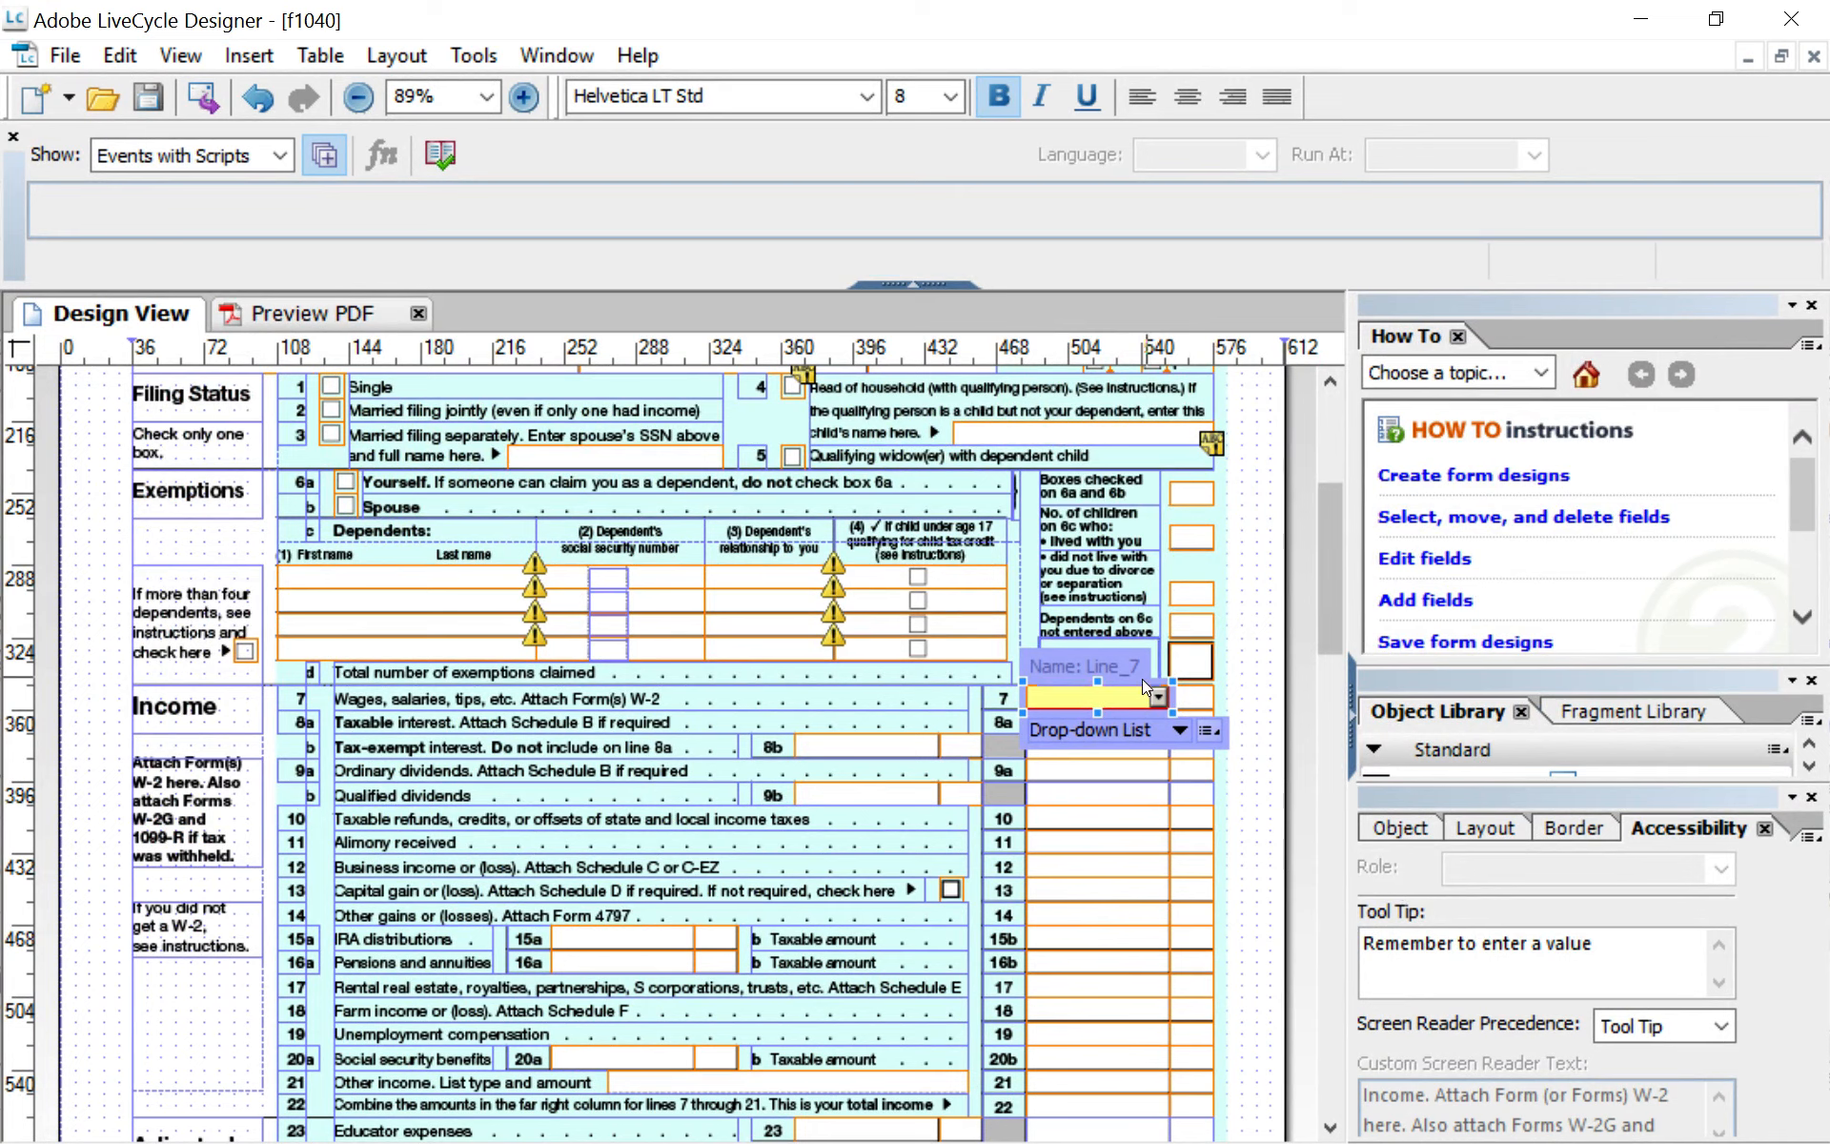
Step: Start a new action for the Line_7 drop-down list with the condition "is entered"
{"action": "right_click", "coordinate": [1102, 698]}
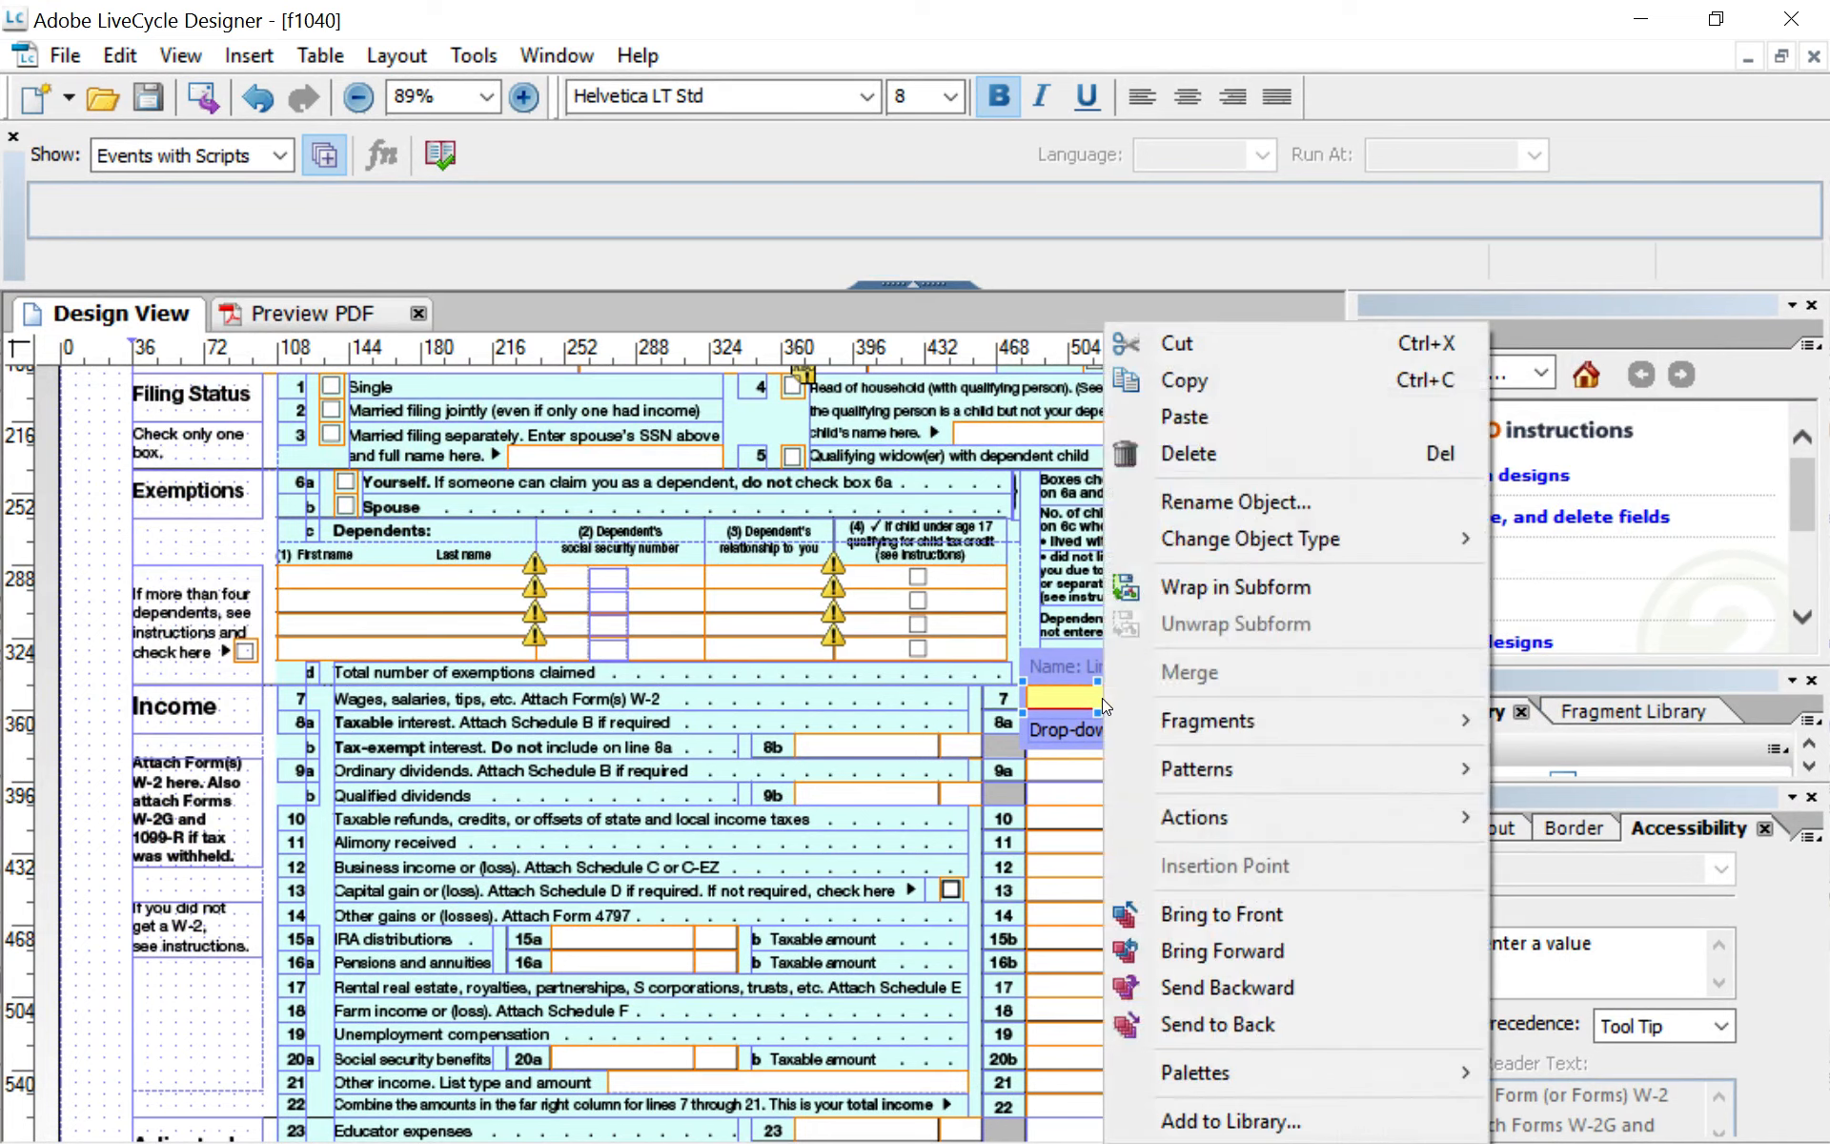
{"action": "mouse_move", "coordinate": [1284, 816]}
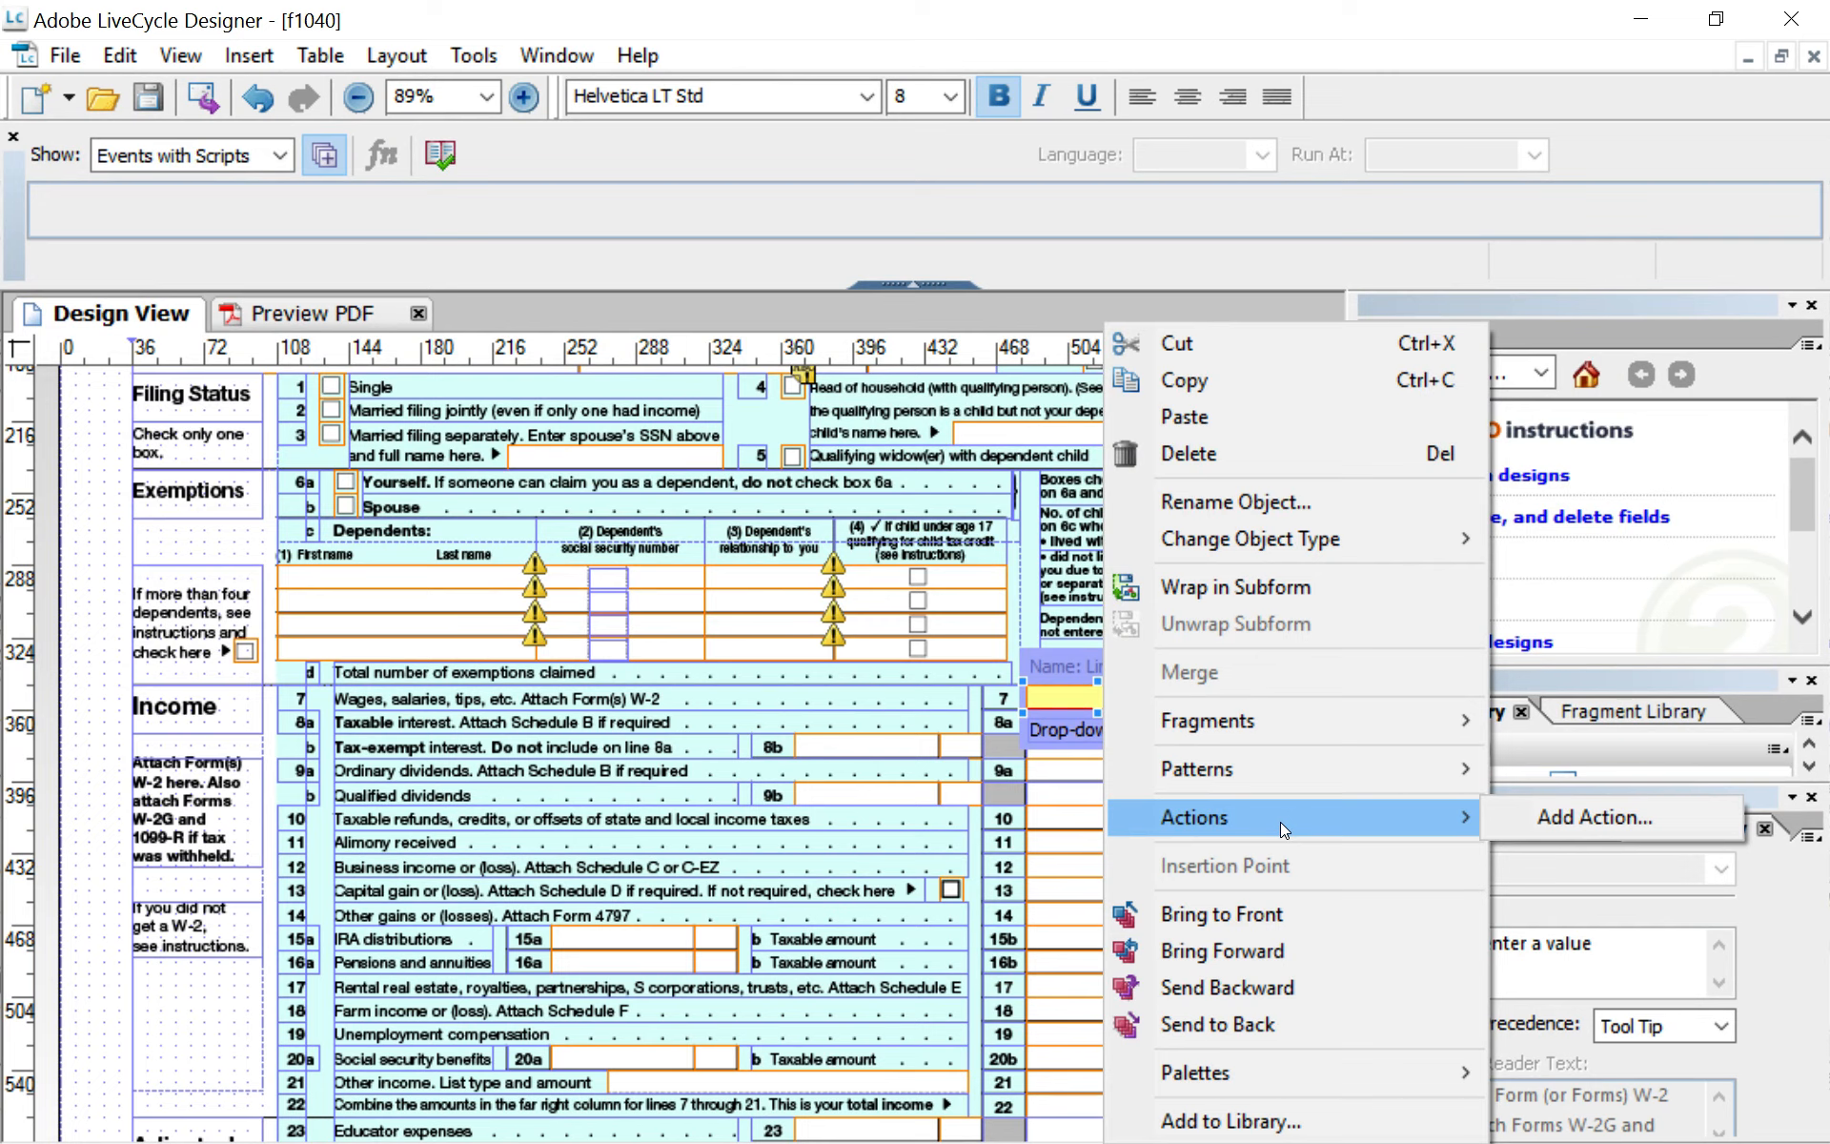
{"action": "left_click", "coordinate": [1530, 820]}
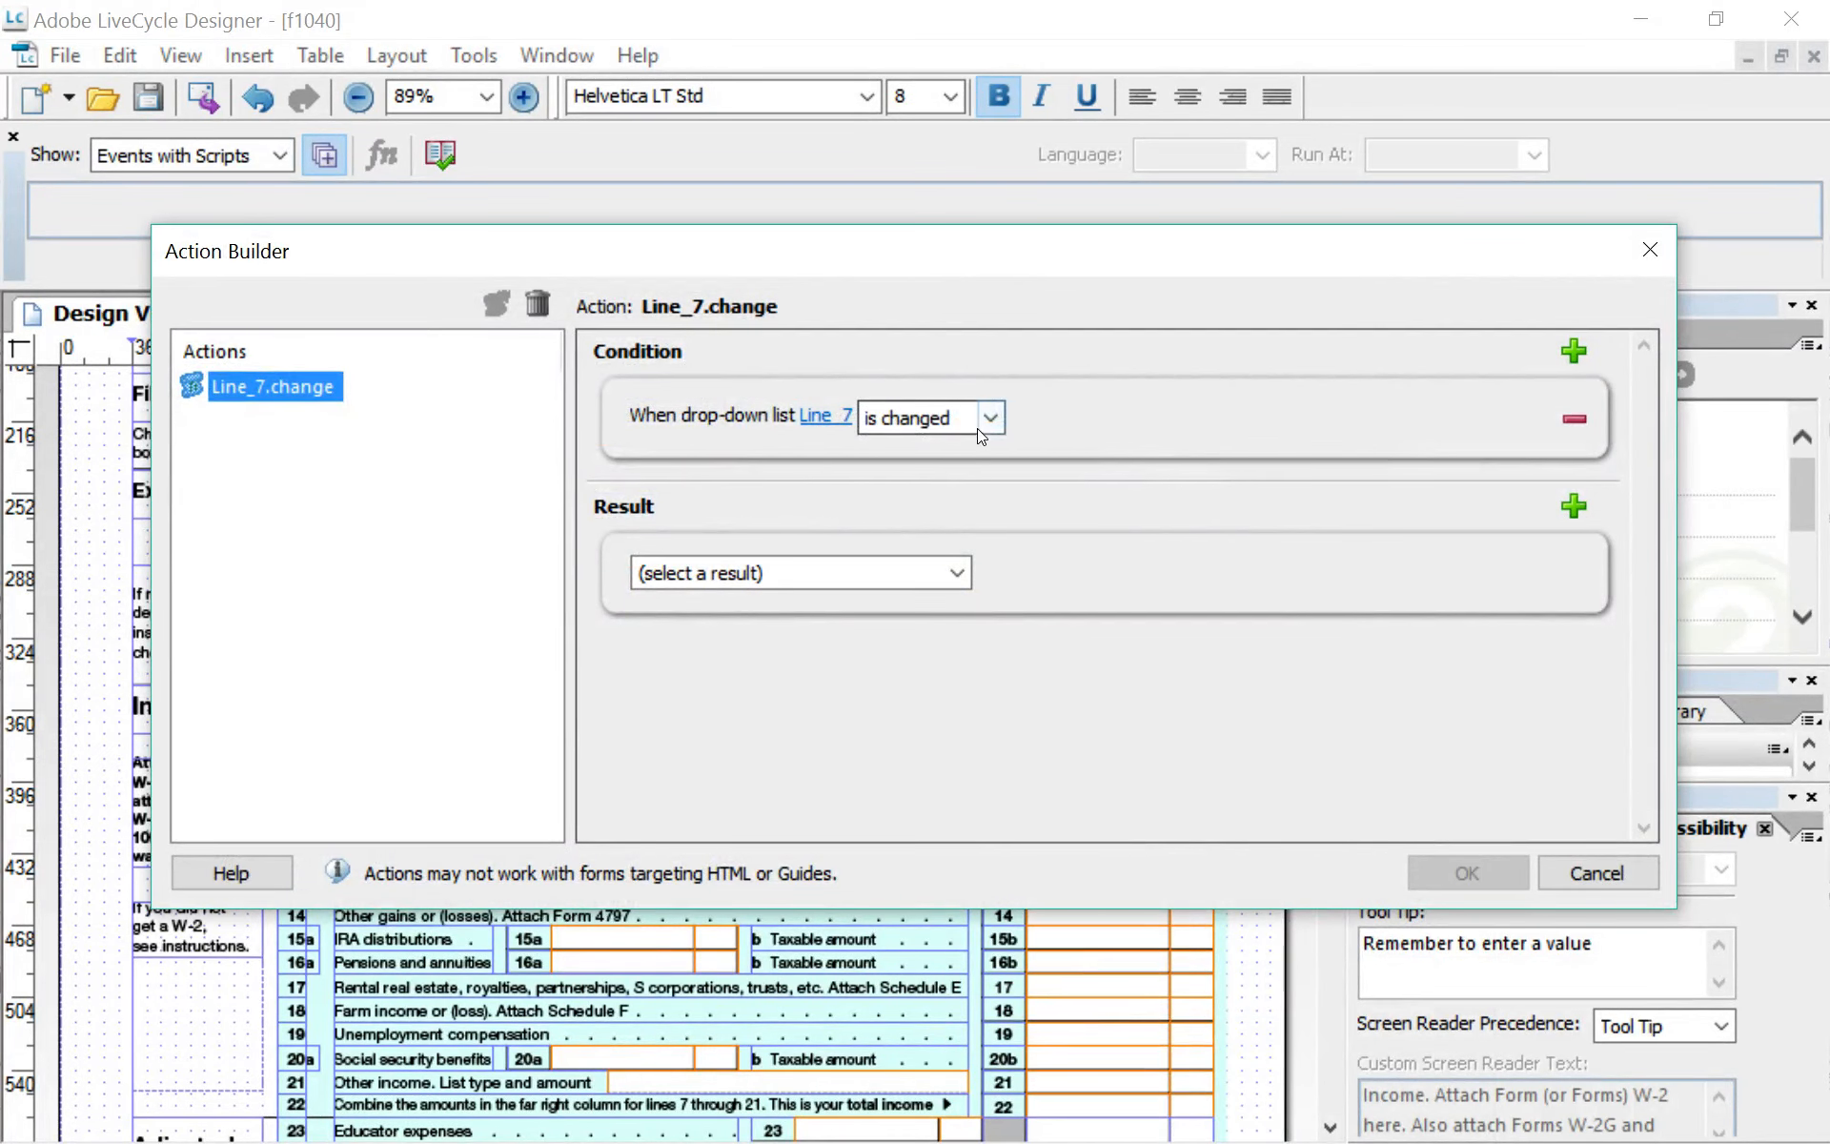
{"action": "left_click", "coordinate": [986, 416]}
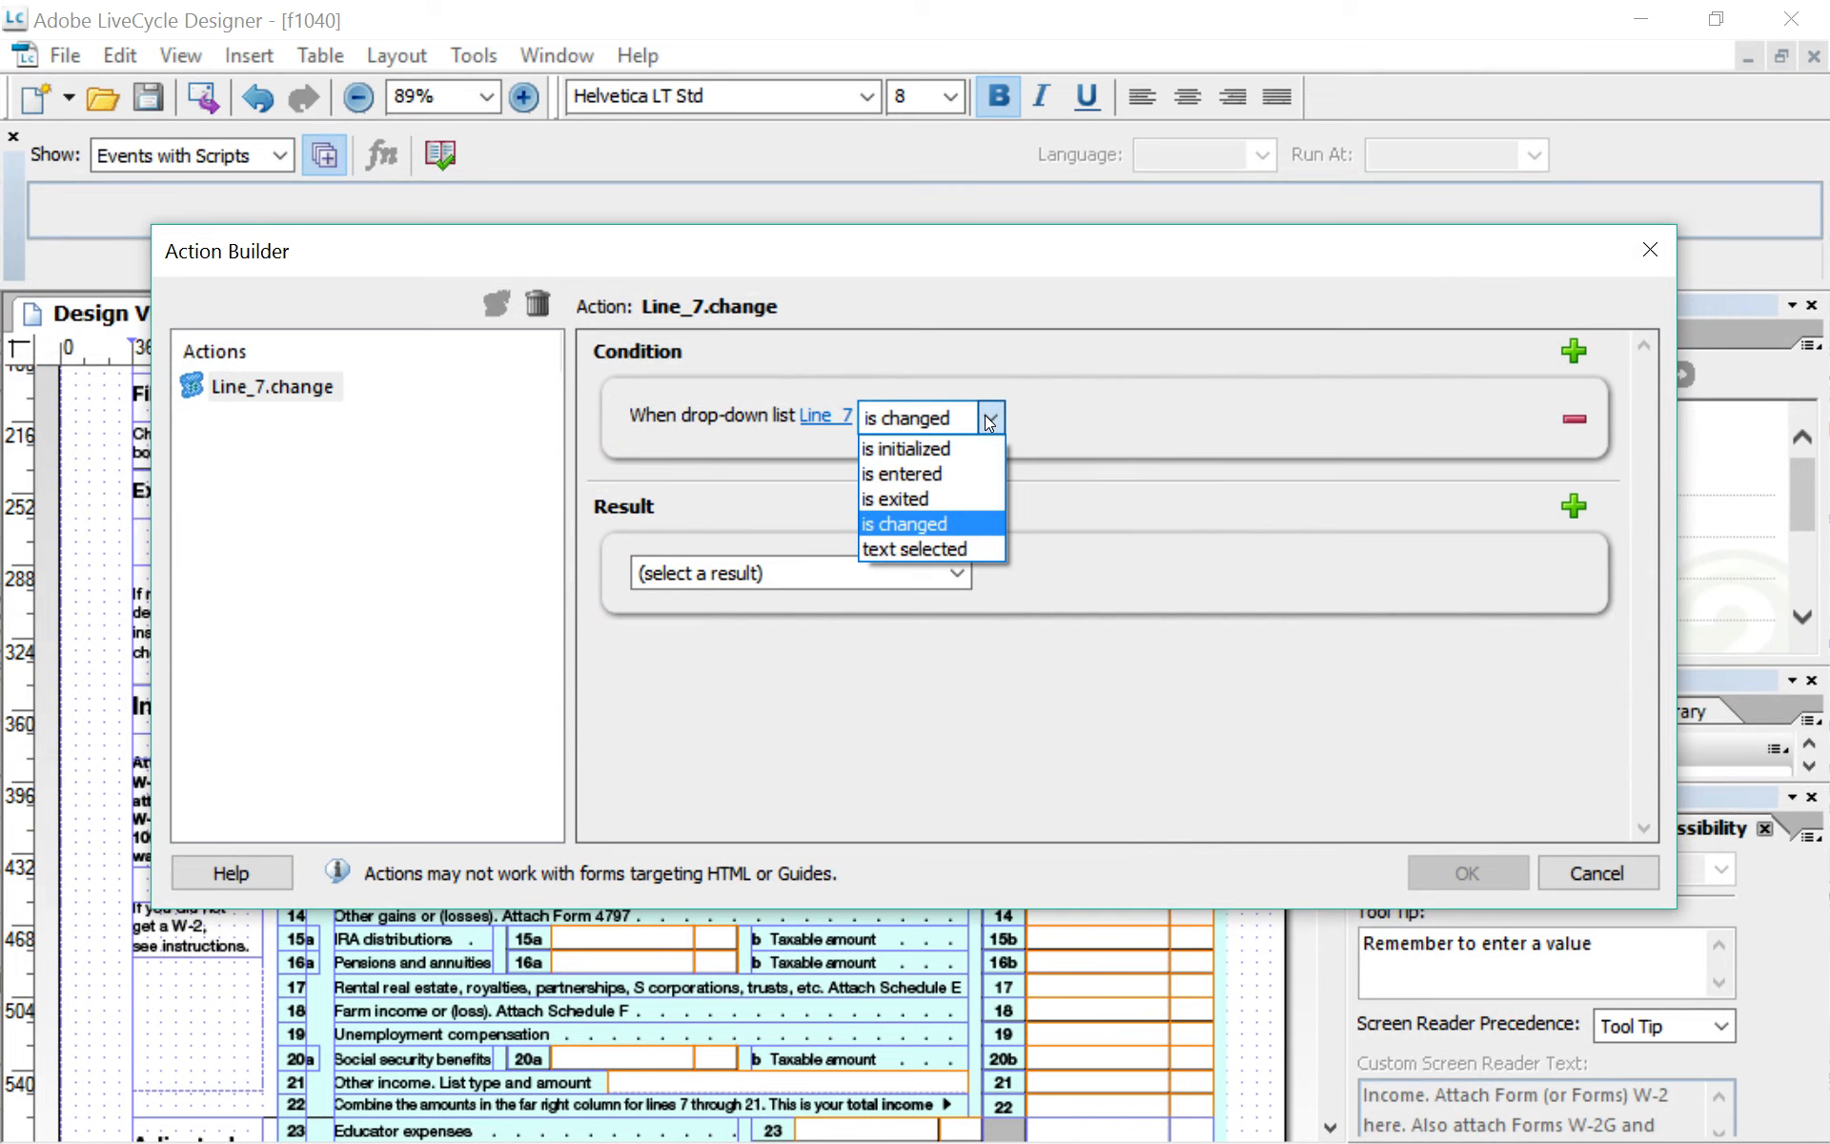
{"action": "left_click", "coordinate": [889, 474]}
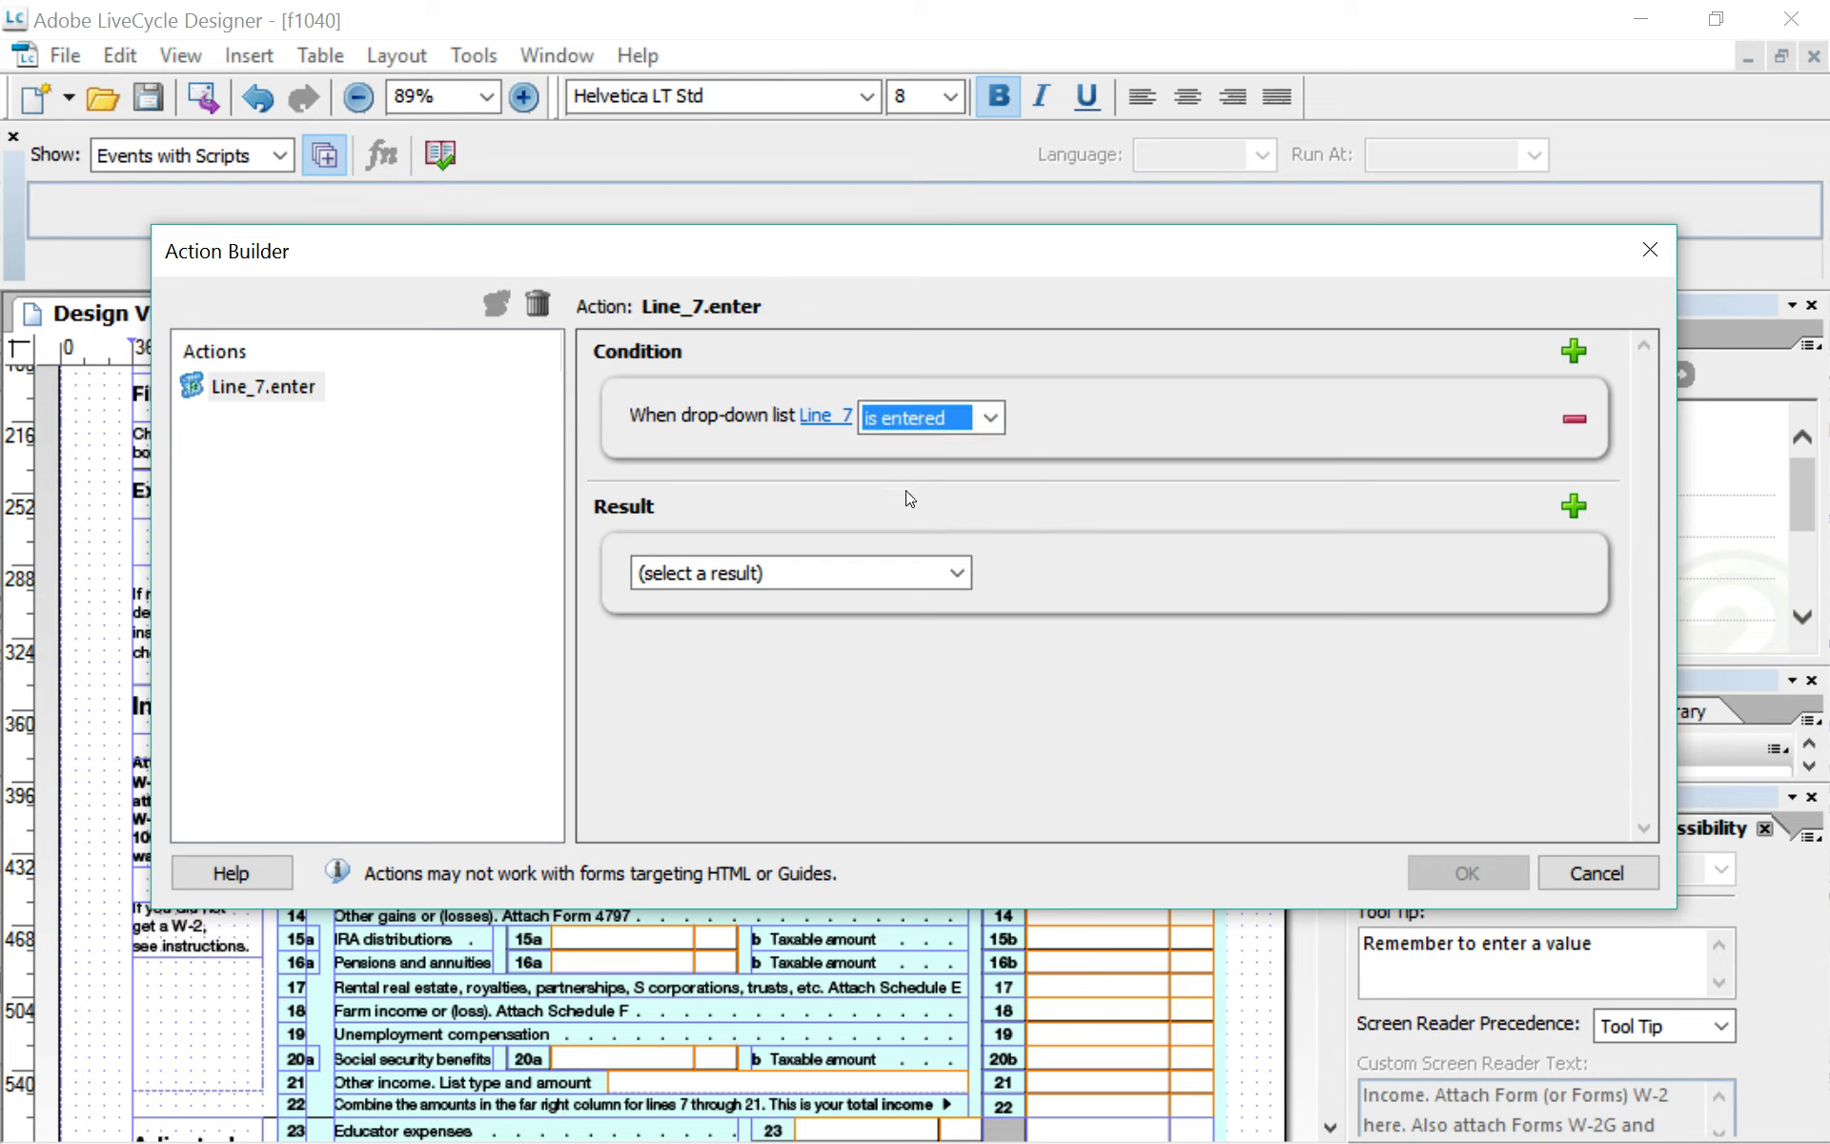
Step: Remove the action's condition and pick Line_7 from the object tree as the new condition's object
{"action": "left_click", "coordinate": [1573, 419]}
{"action": "left_click", "coordinate": [711, 417]}
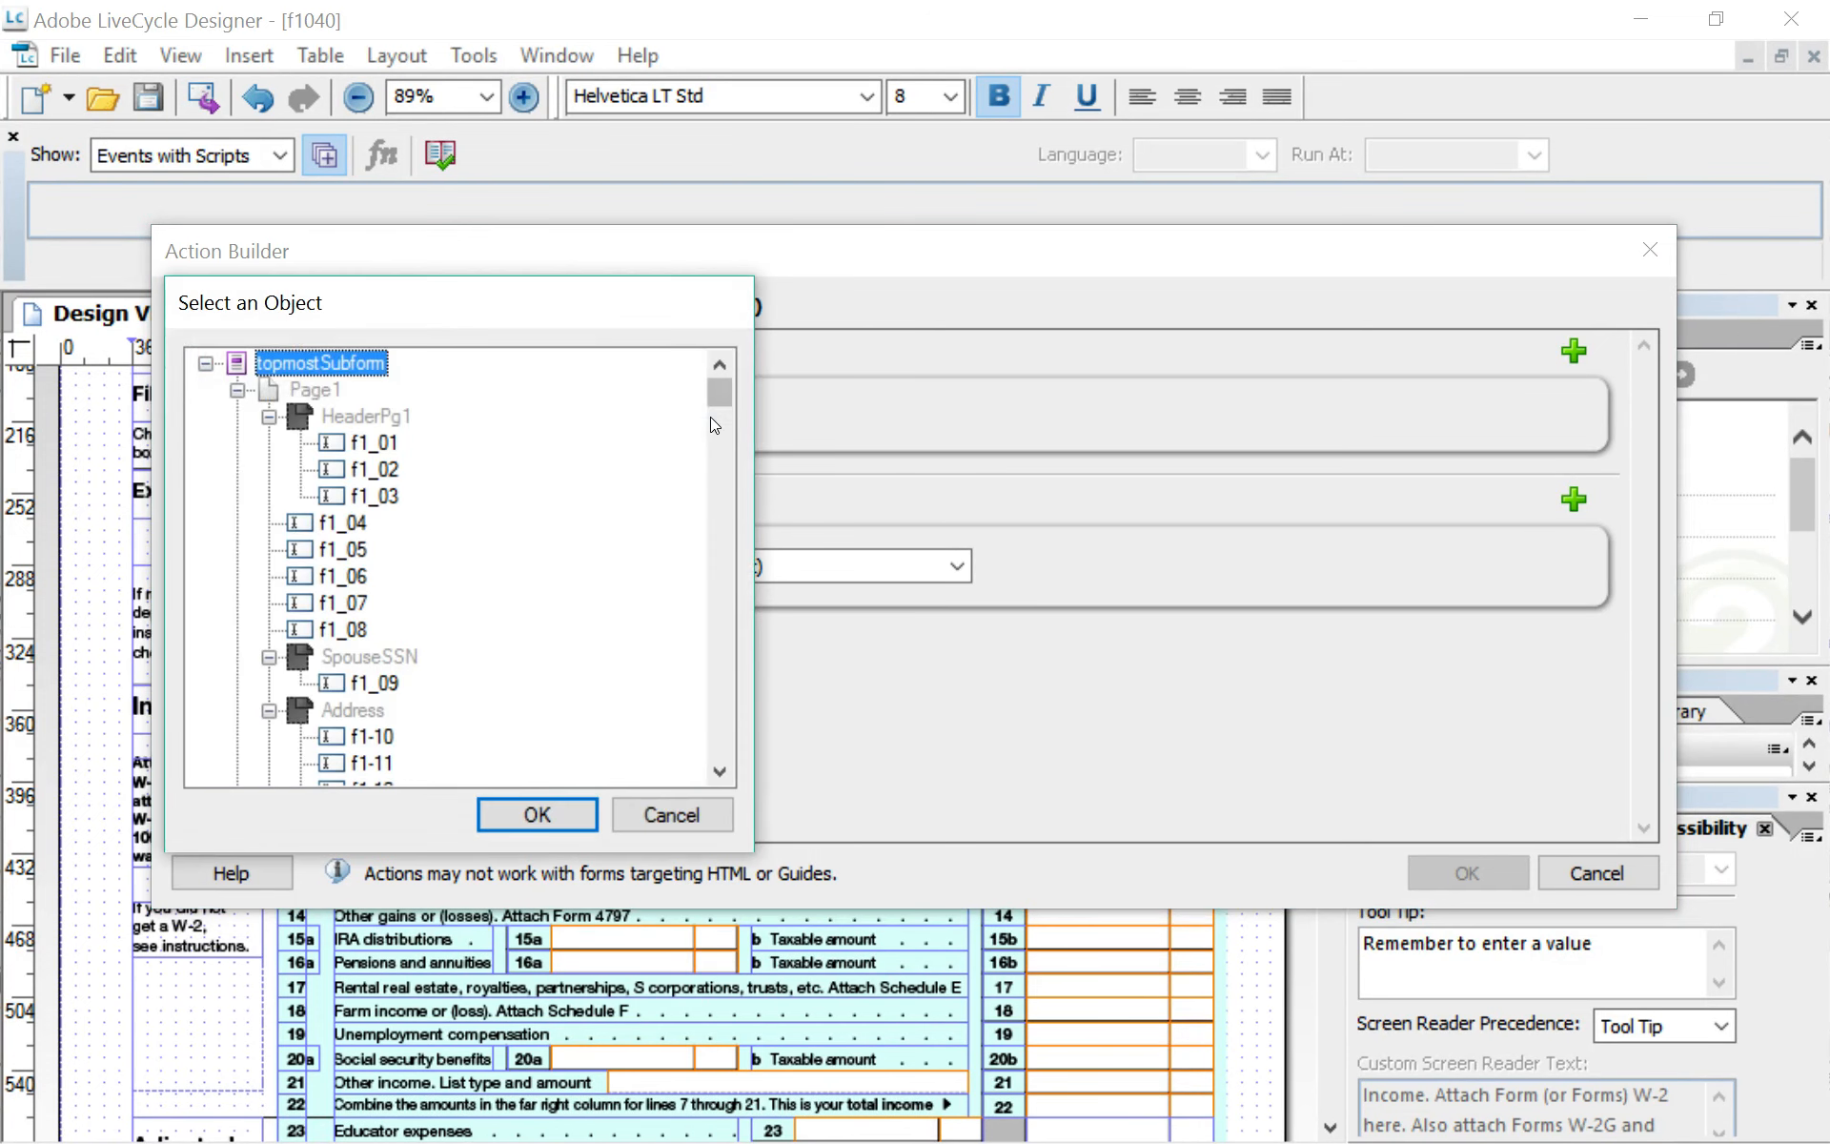
{"action": "scroll", "coordinate": [540, 624], "scroll_direction": "down", "scroll_amount": 7}
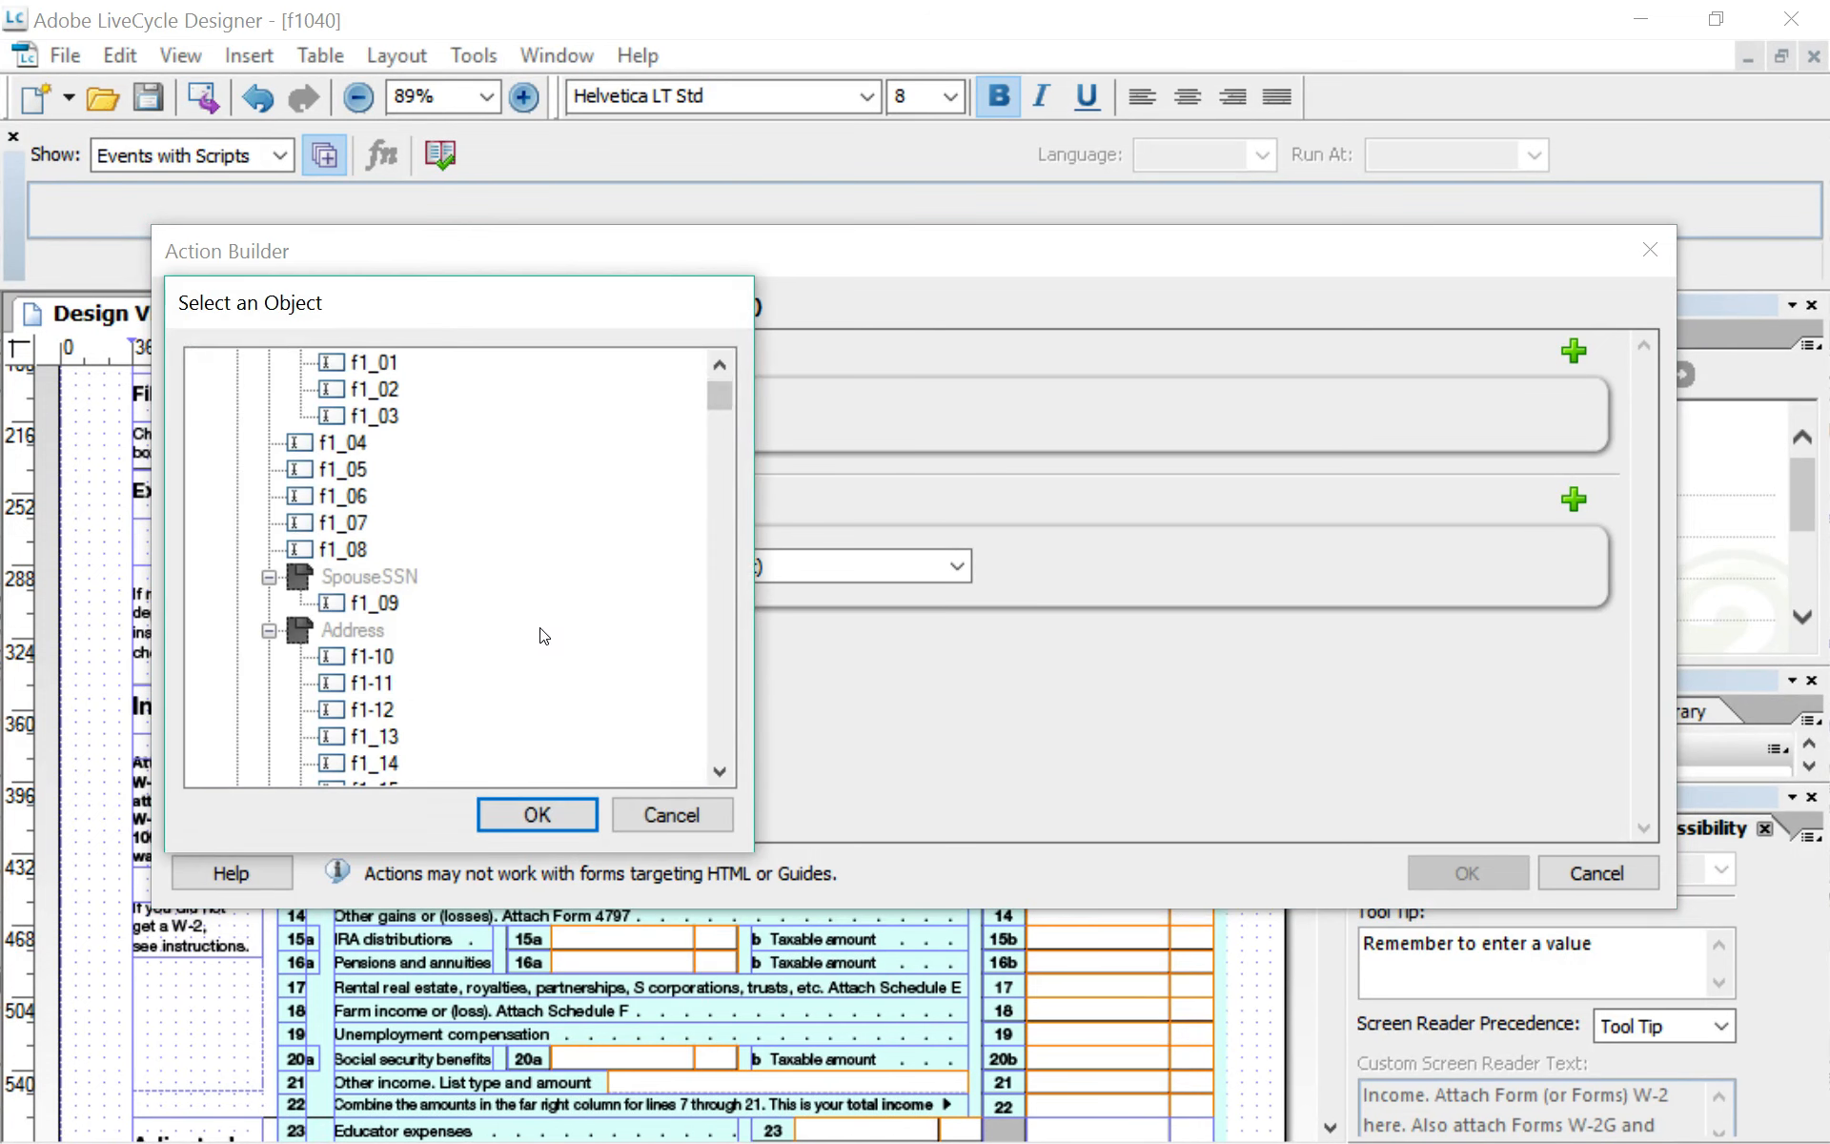
{"action": "scroll", "coordinate": [541, 621], "scroll_direction": "down", "scroll_amount": 20}
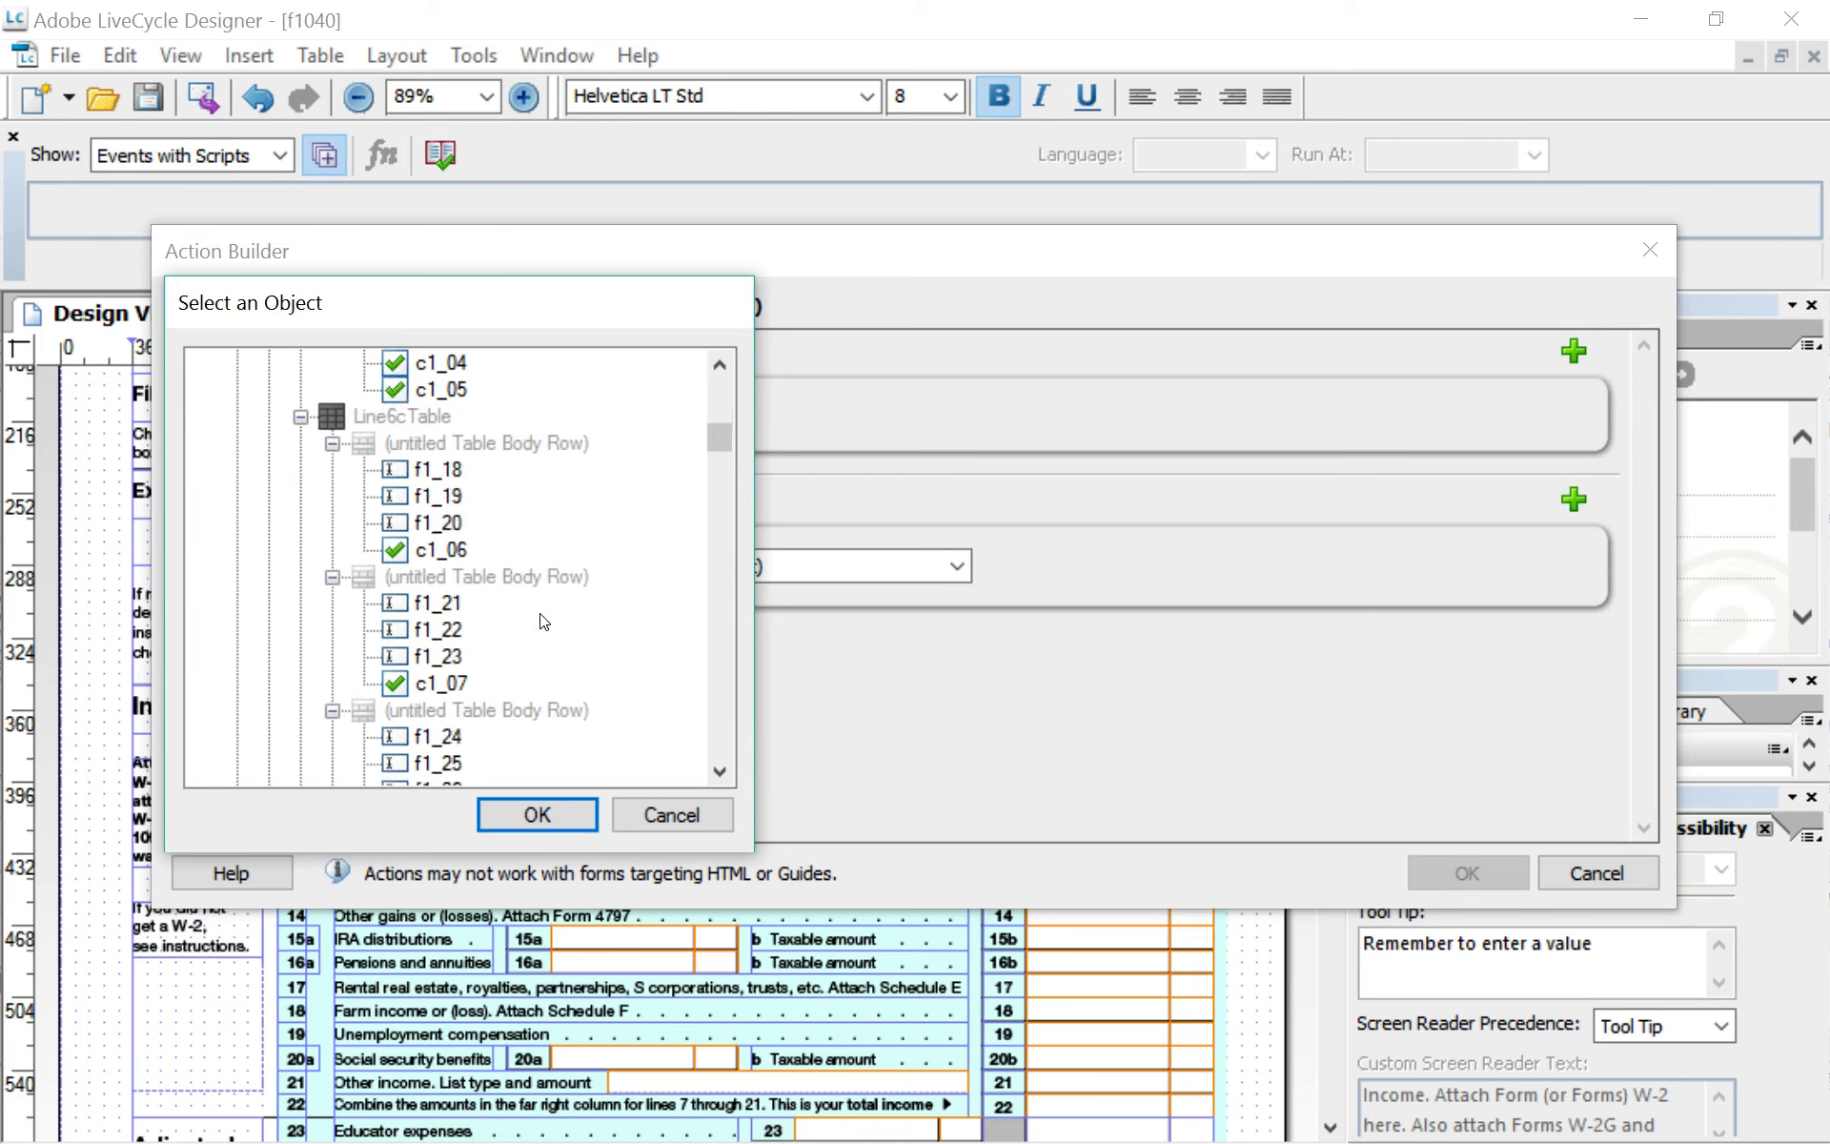
{"action": "left_click_drag", "start_coordinate": [712, 532], "coordinate": [718, 425]}
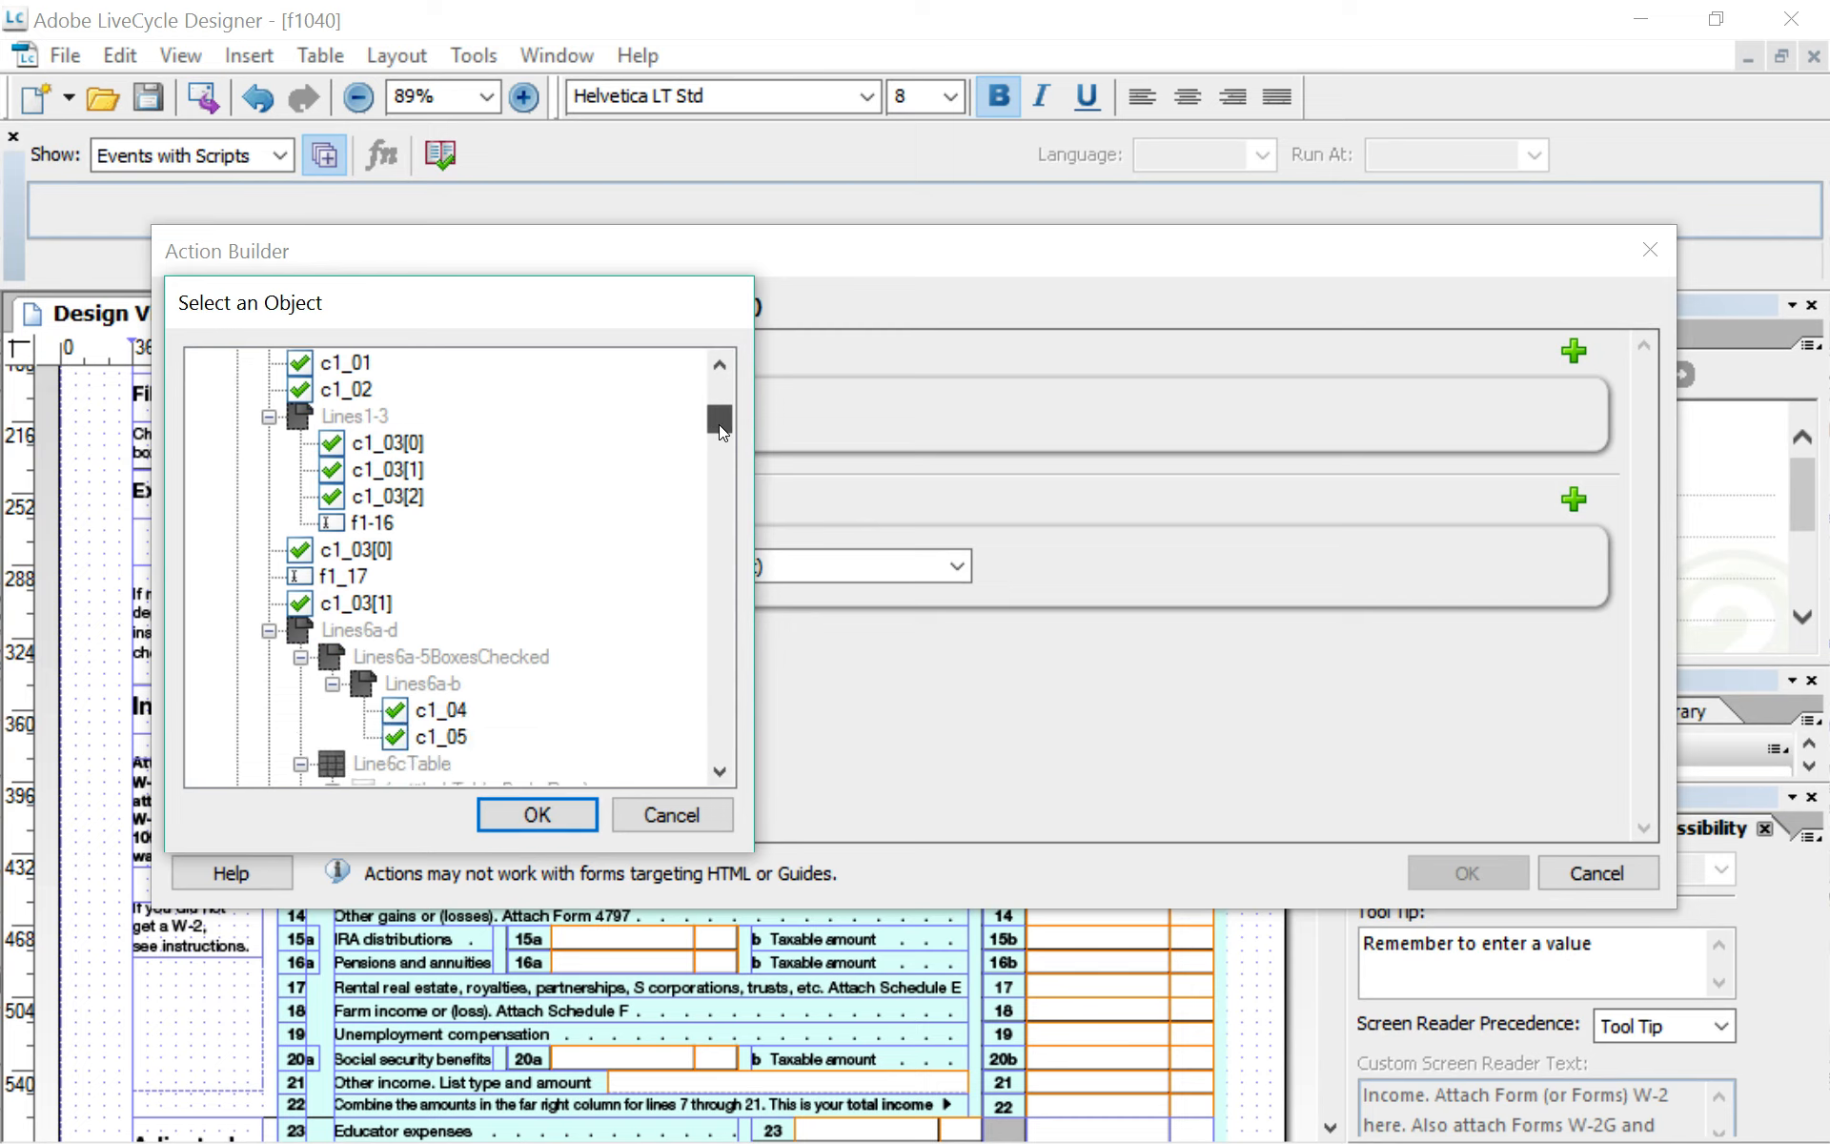
{"action": "scroll", "coordinate": [620, 510], "scroll_direction": "down", "scroll_amount": 6}
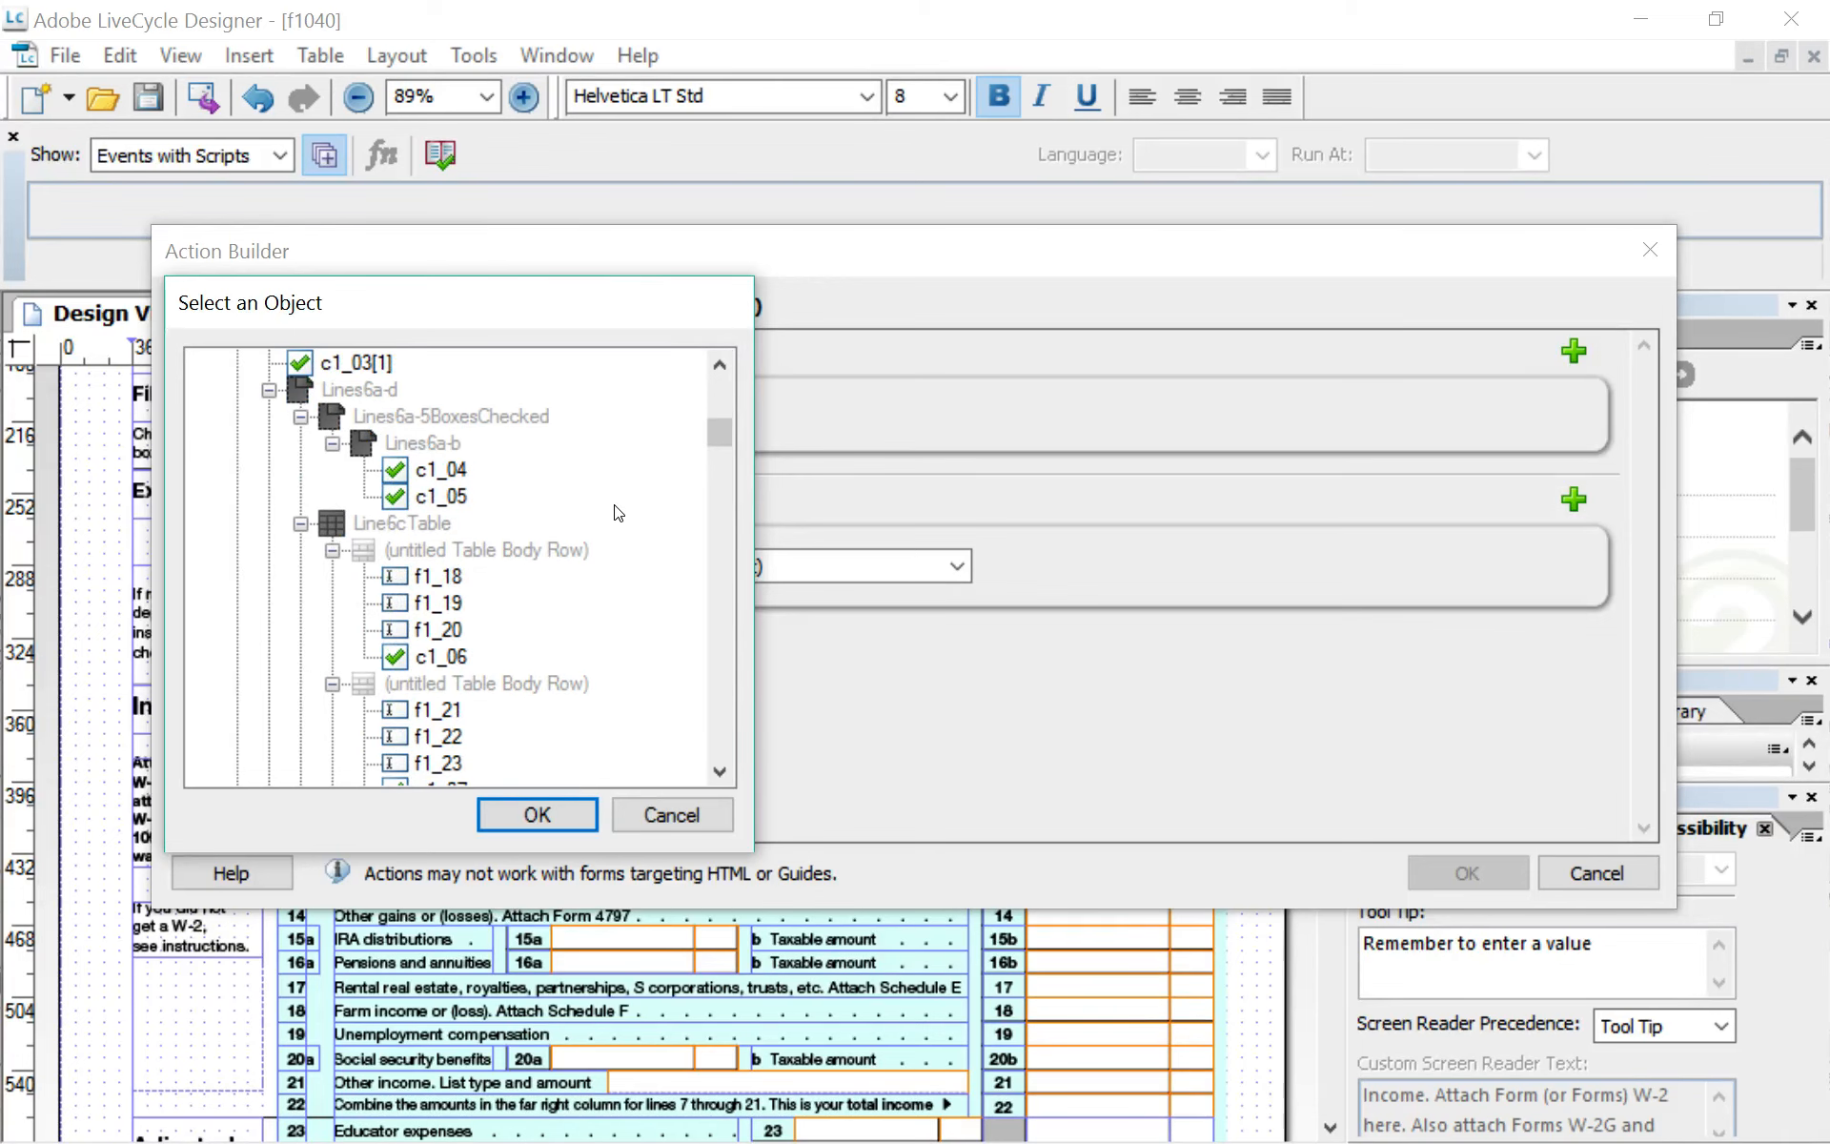
{"action": "scroll", "coordinate": [620, 512], "scroll_direction": "down", "scroll_amount": 6}
{"action": "scroll", "coordinate": [619, 512], "scroll_direction": "up", "scroll_amount": 1}
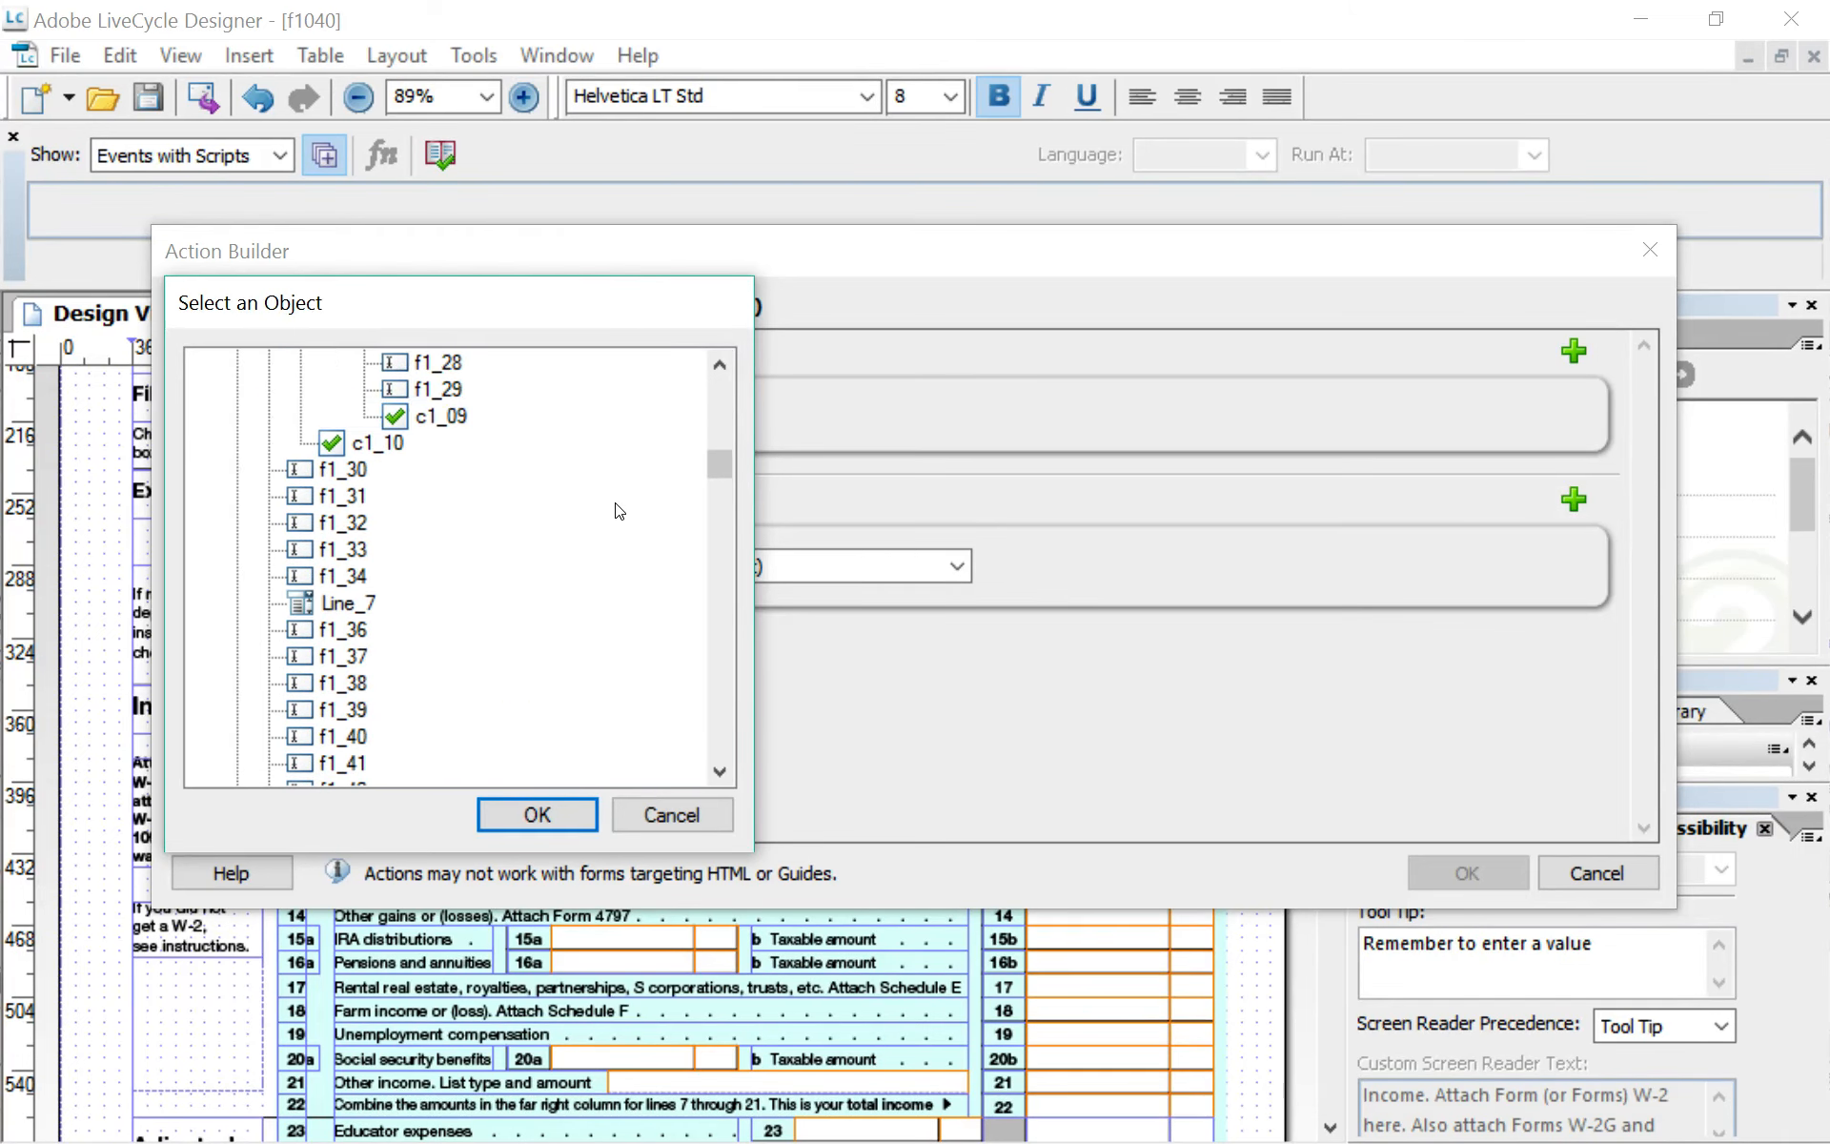
{"action": "scroll", "coordinate": [619, 512], "scroll_direction": "down", "scroll_amount": 2}
{"action": "scroll", "coordinate": [619, 512], "scroll_direction": "up", "scroll_amount": 1}
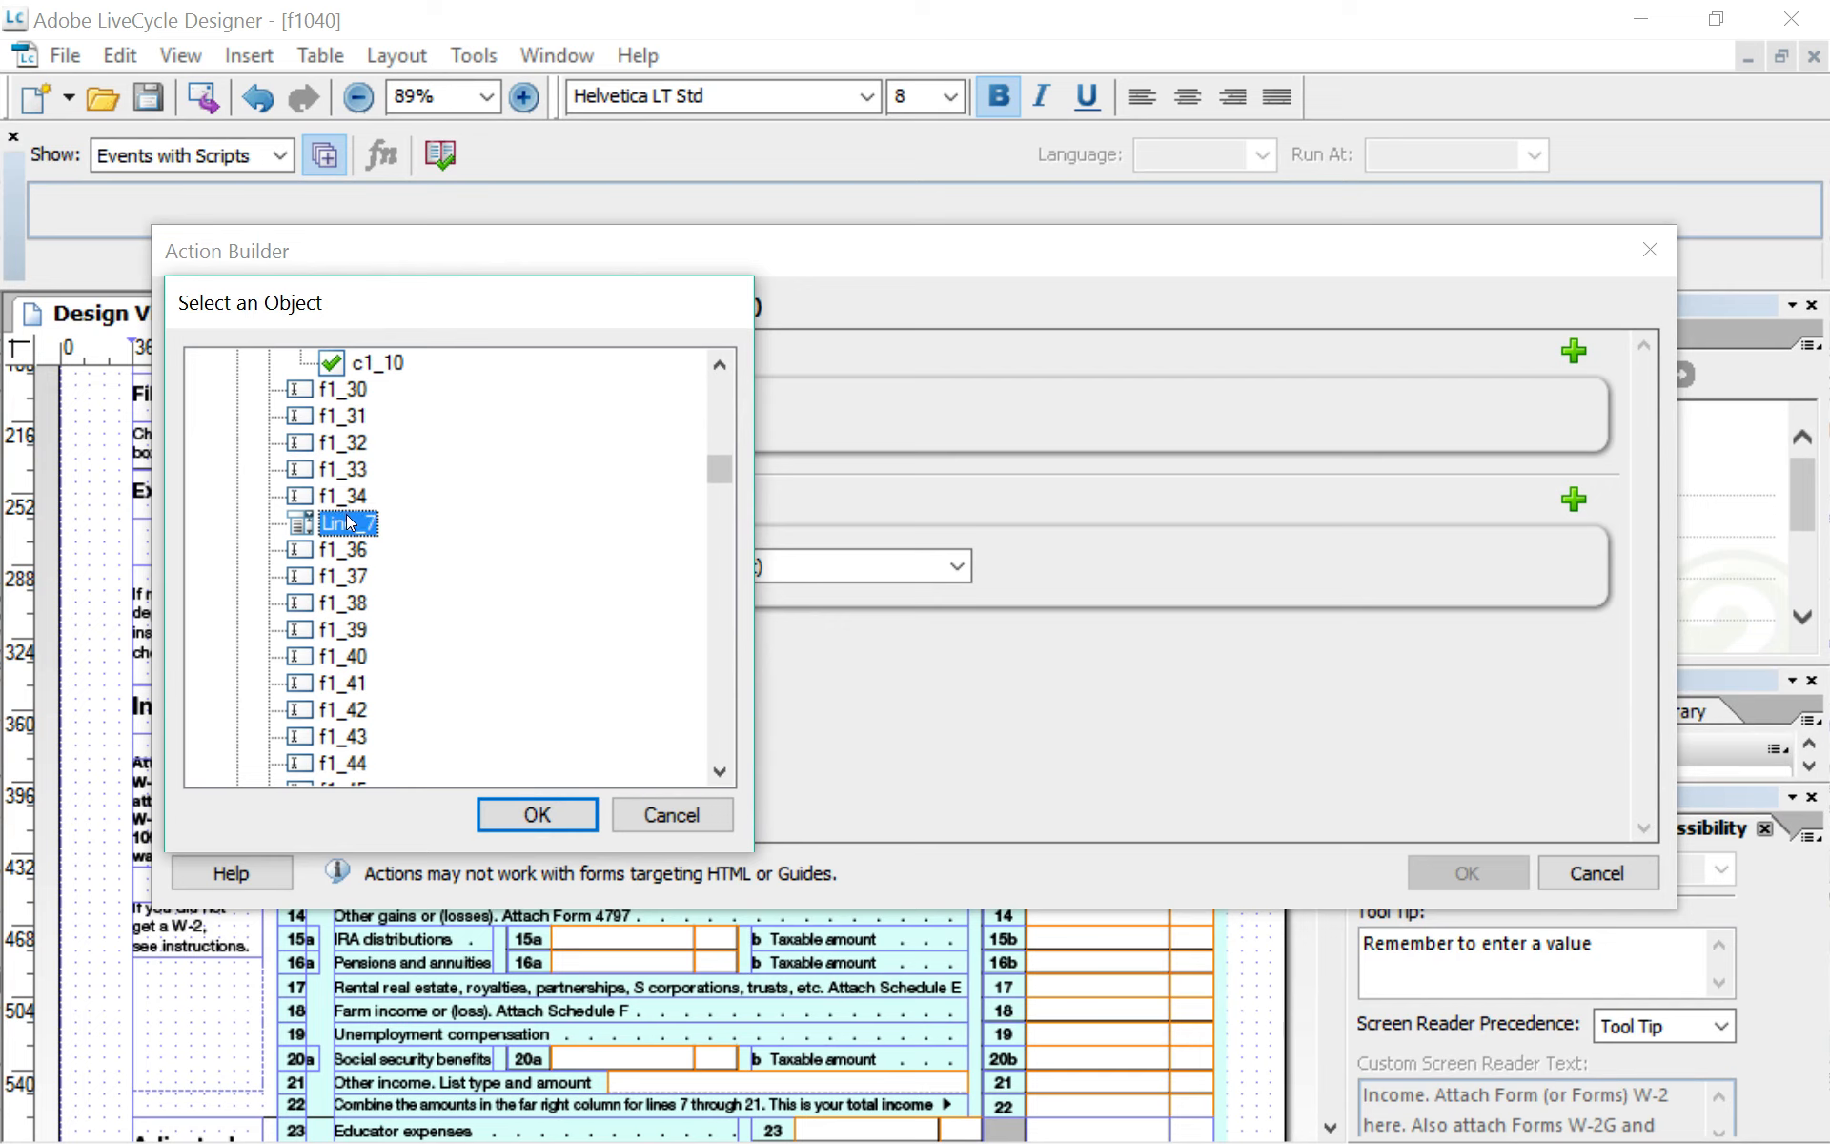
{"action": "left_click", "coordinate": [492, 803]}
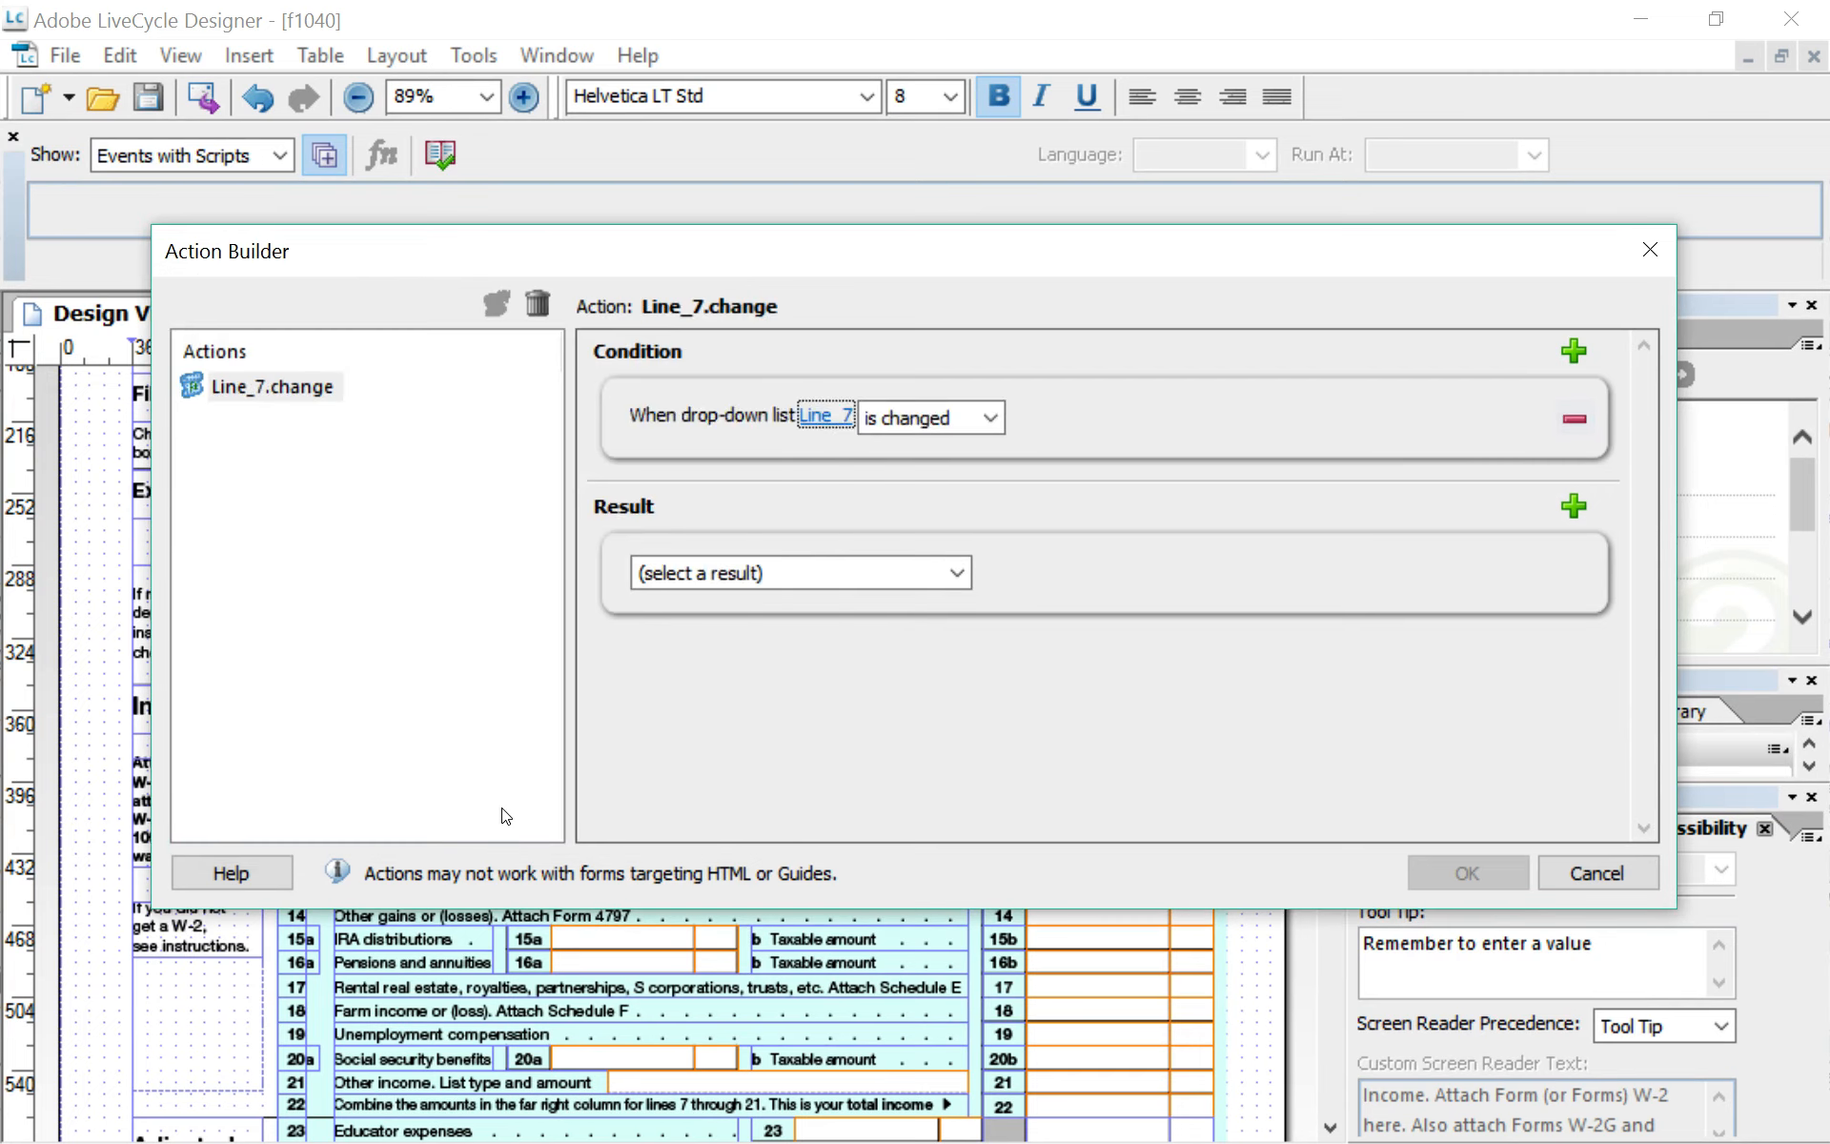
Step: Set the Line_7 condition to "is entered", view the available results and cancel the action
{"action": "left_click", "coordinate": [962, 423]}
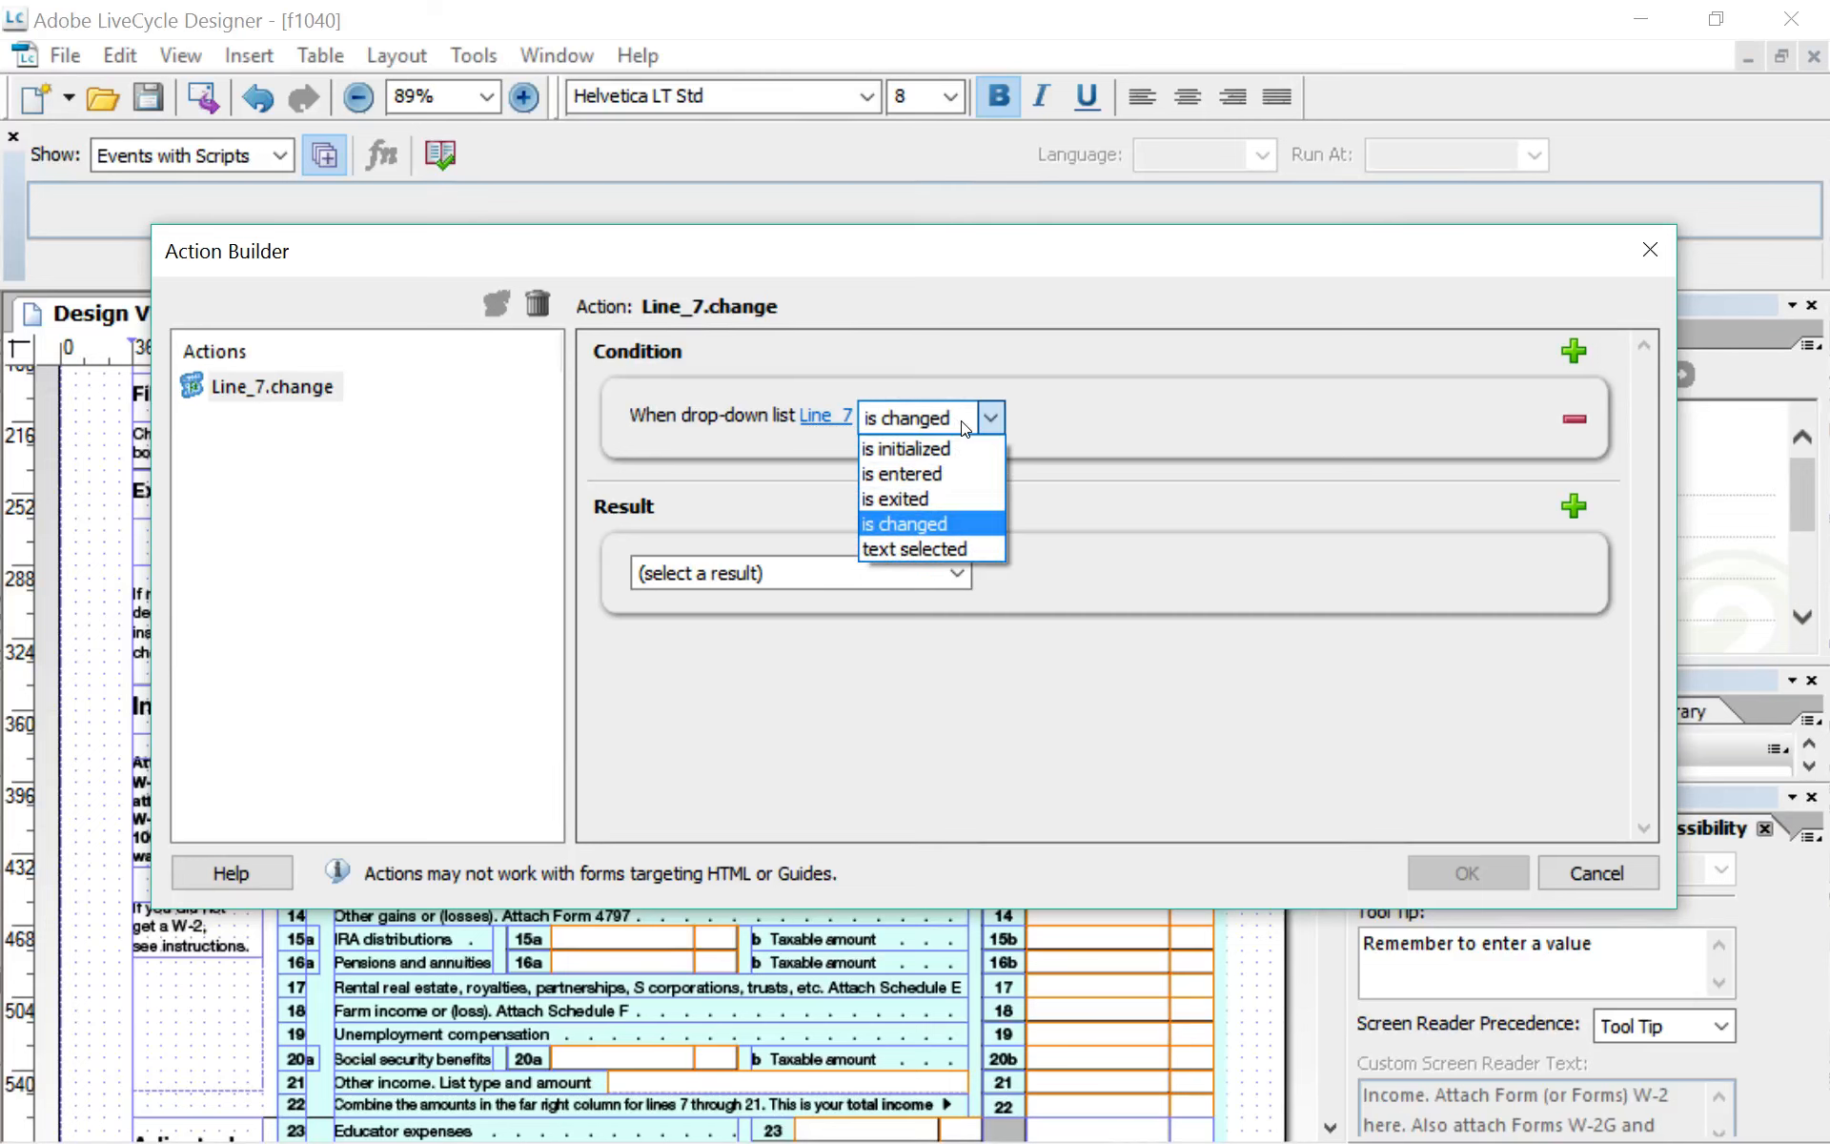
{"action": "left_click", "coordinate": [936, 471]}
{"action": "left_click", "coordinate": [930, 574]}
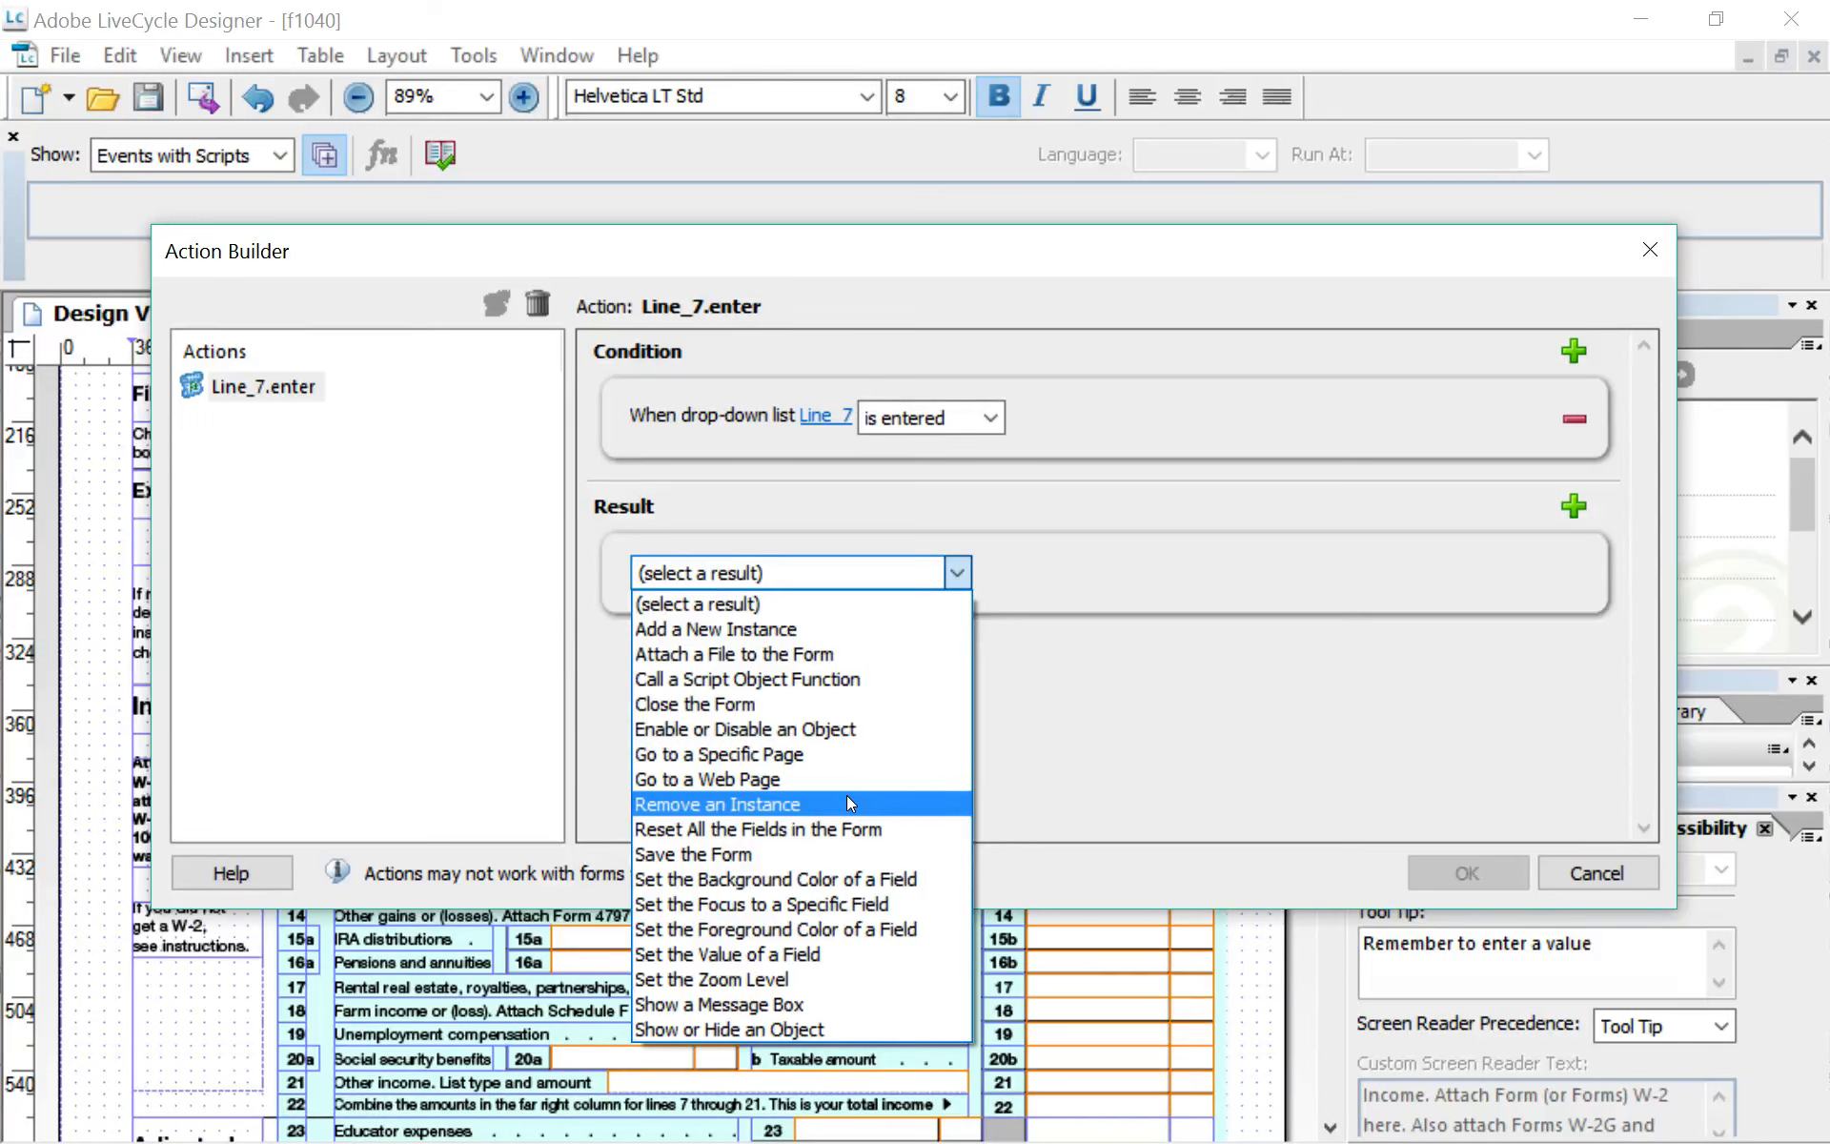
{"action": "left_click", "coordinate": [1609, 875]}
{"action": "left_click", "coordinate": [1603, 875]}
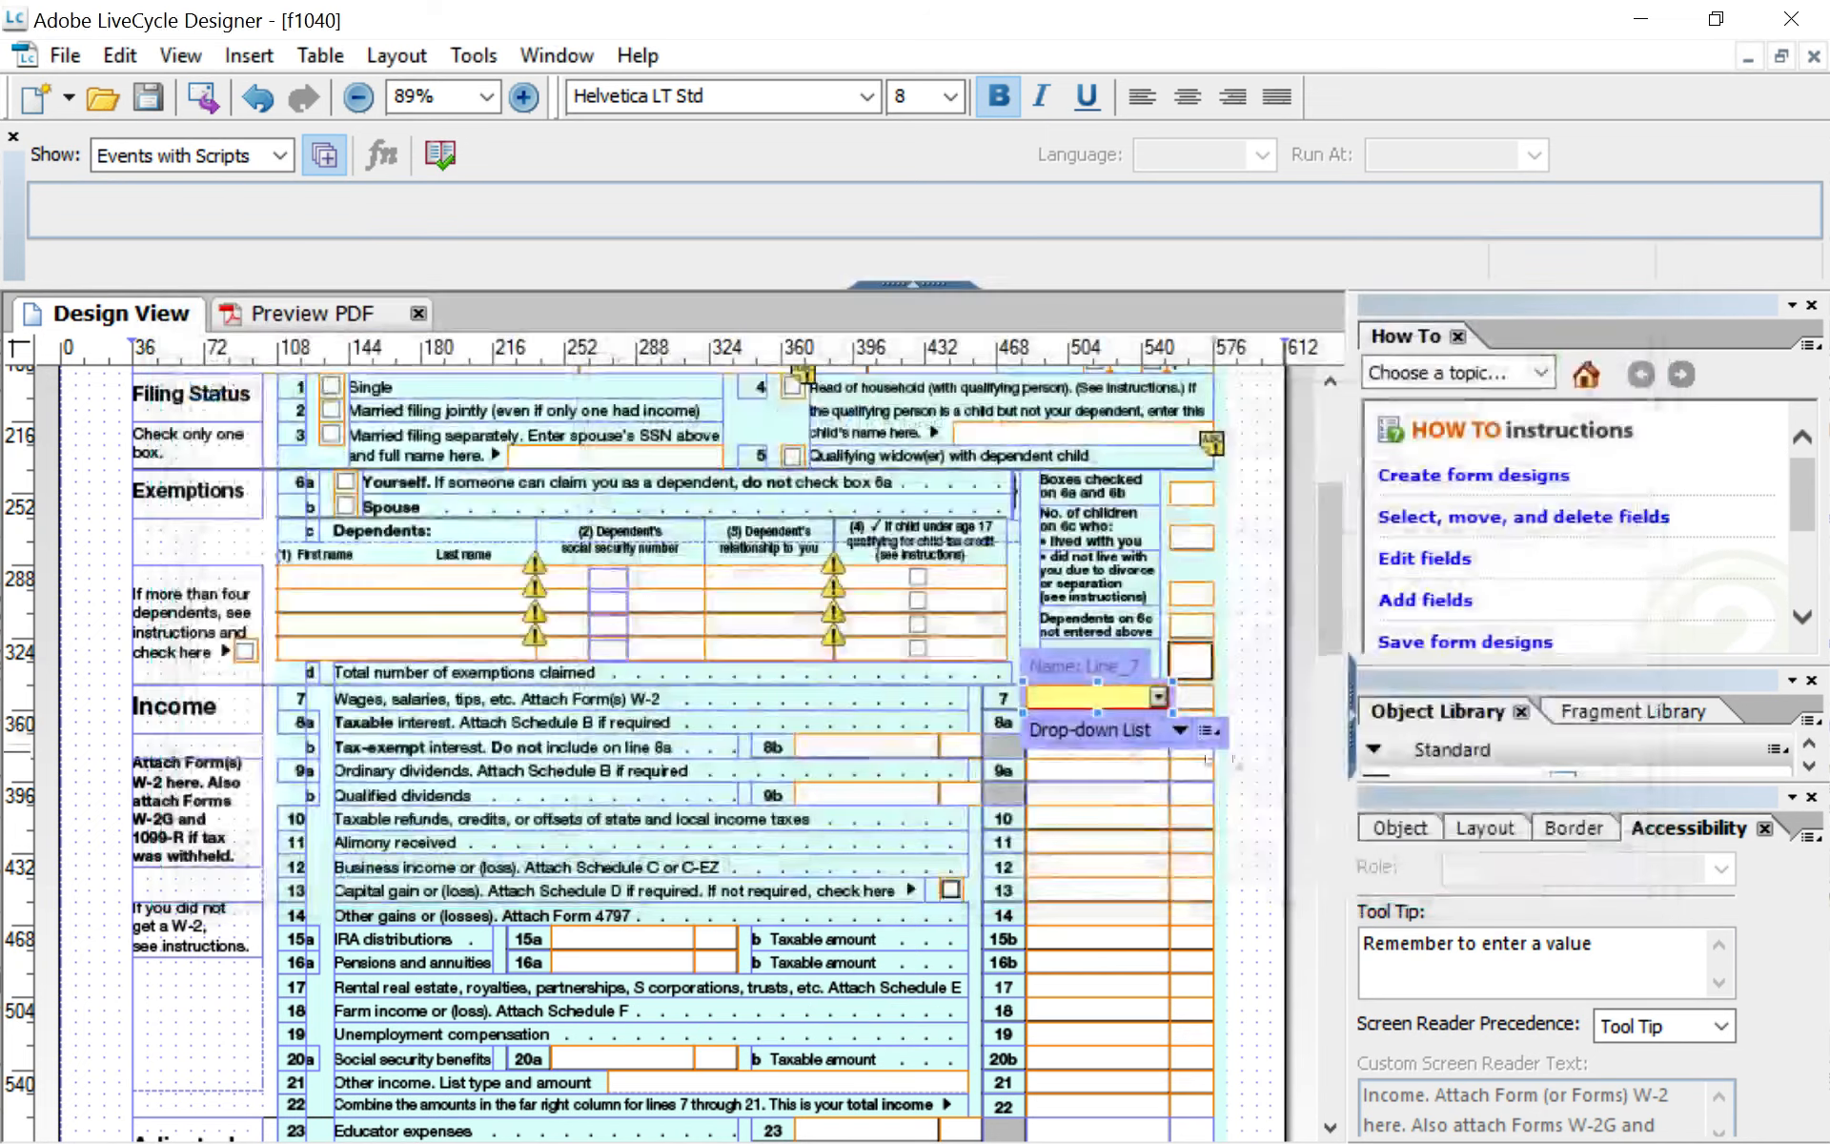
Step: Change the Line_7 drop-down list to a Text Field and check it in the PDF preview
{"action": "left_click", "coordinate": [1180, 731]}
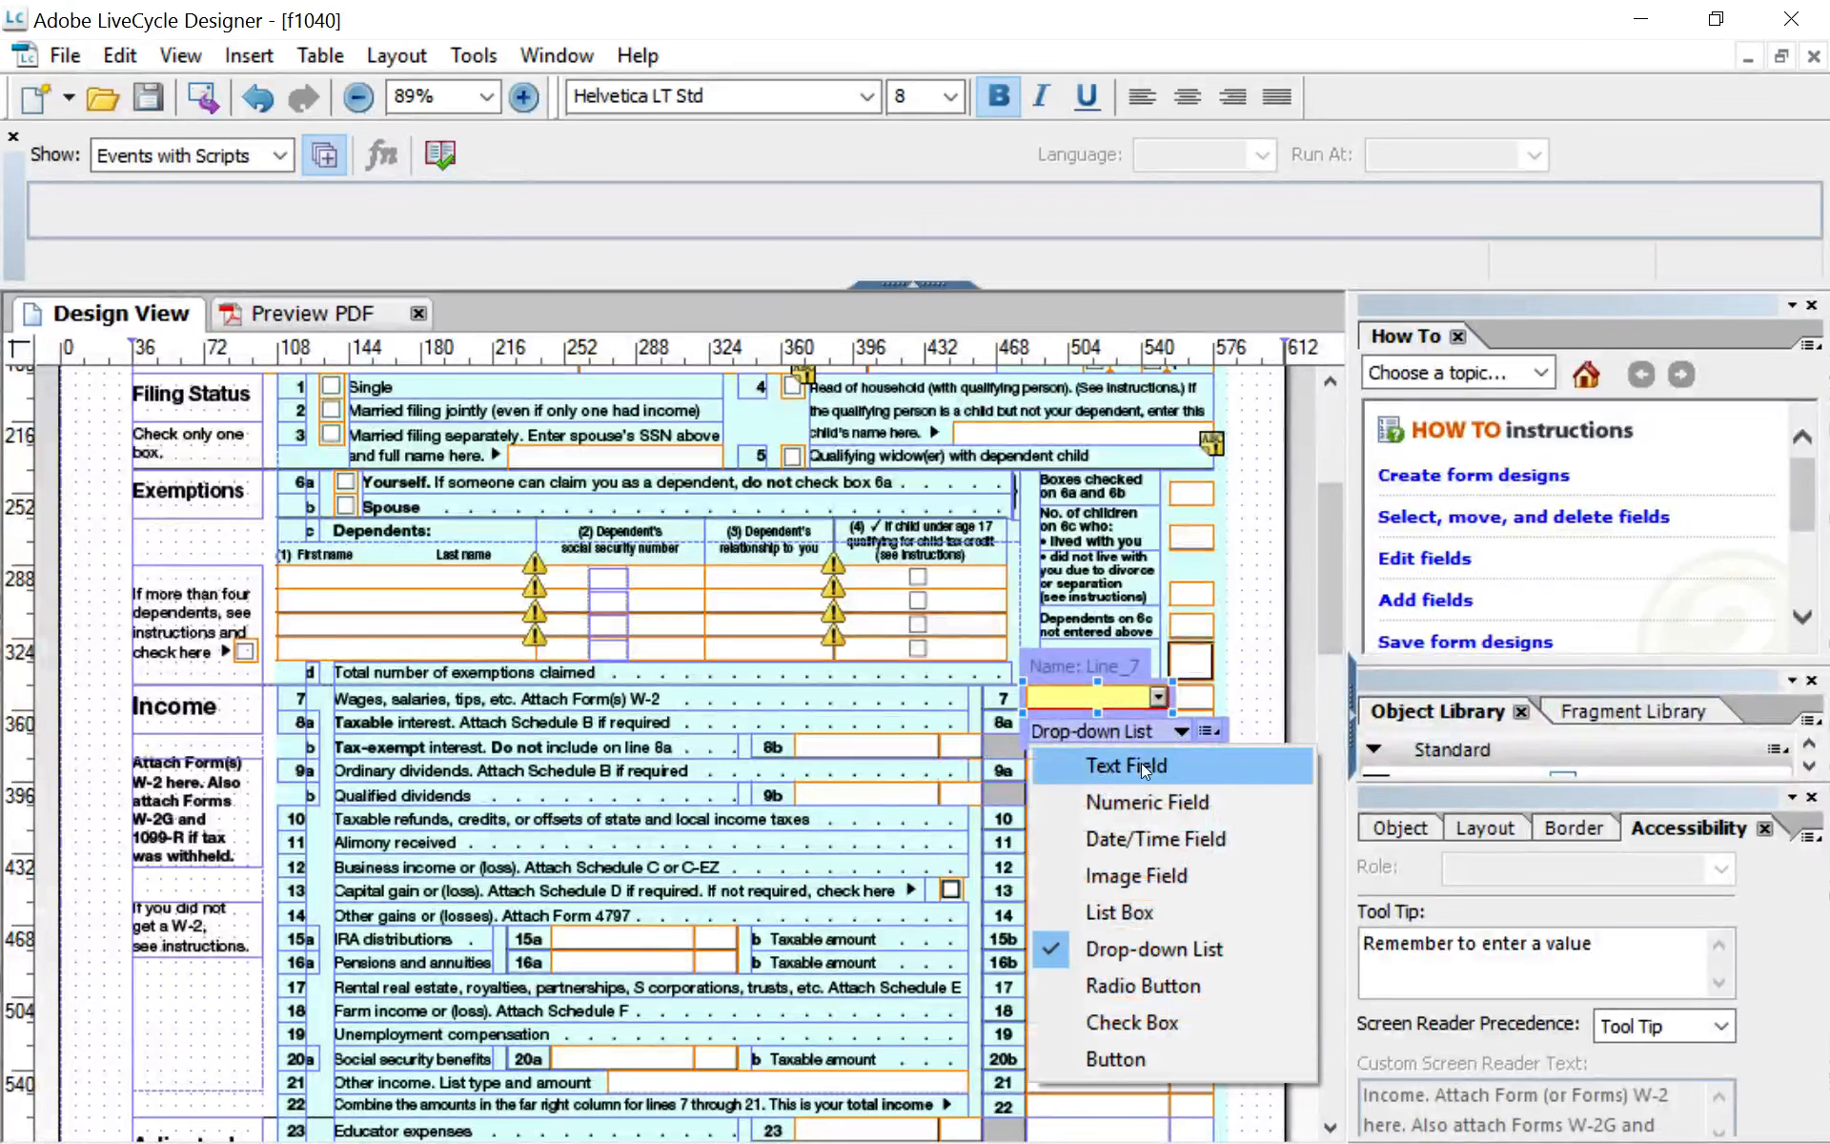
{"action": "left_click", "coordinate": [1141, 763]}
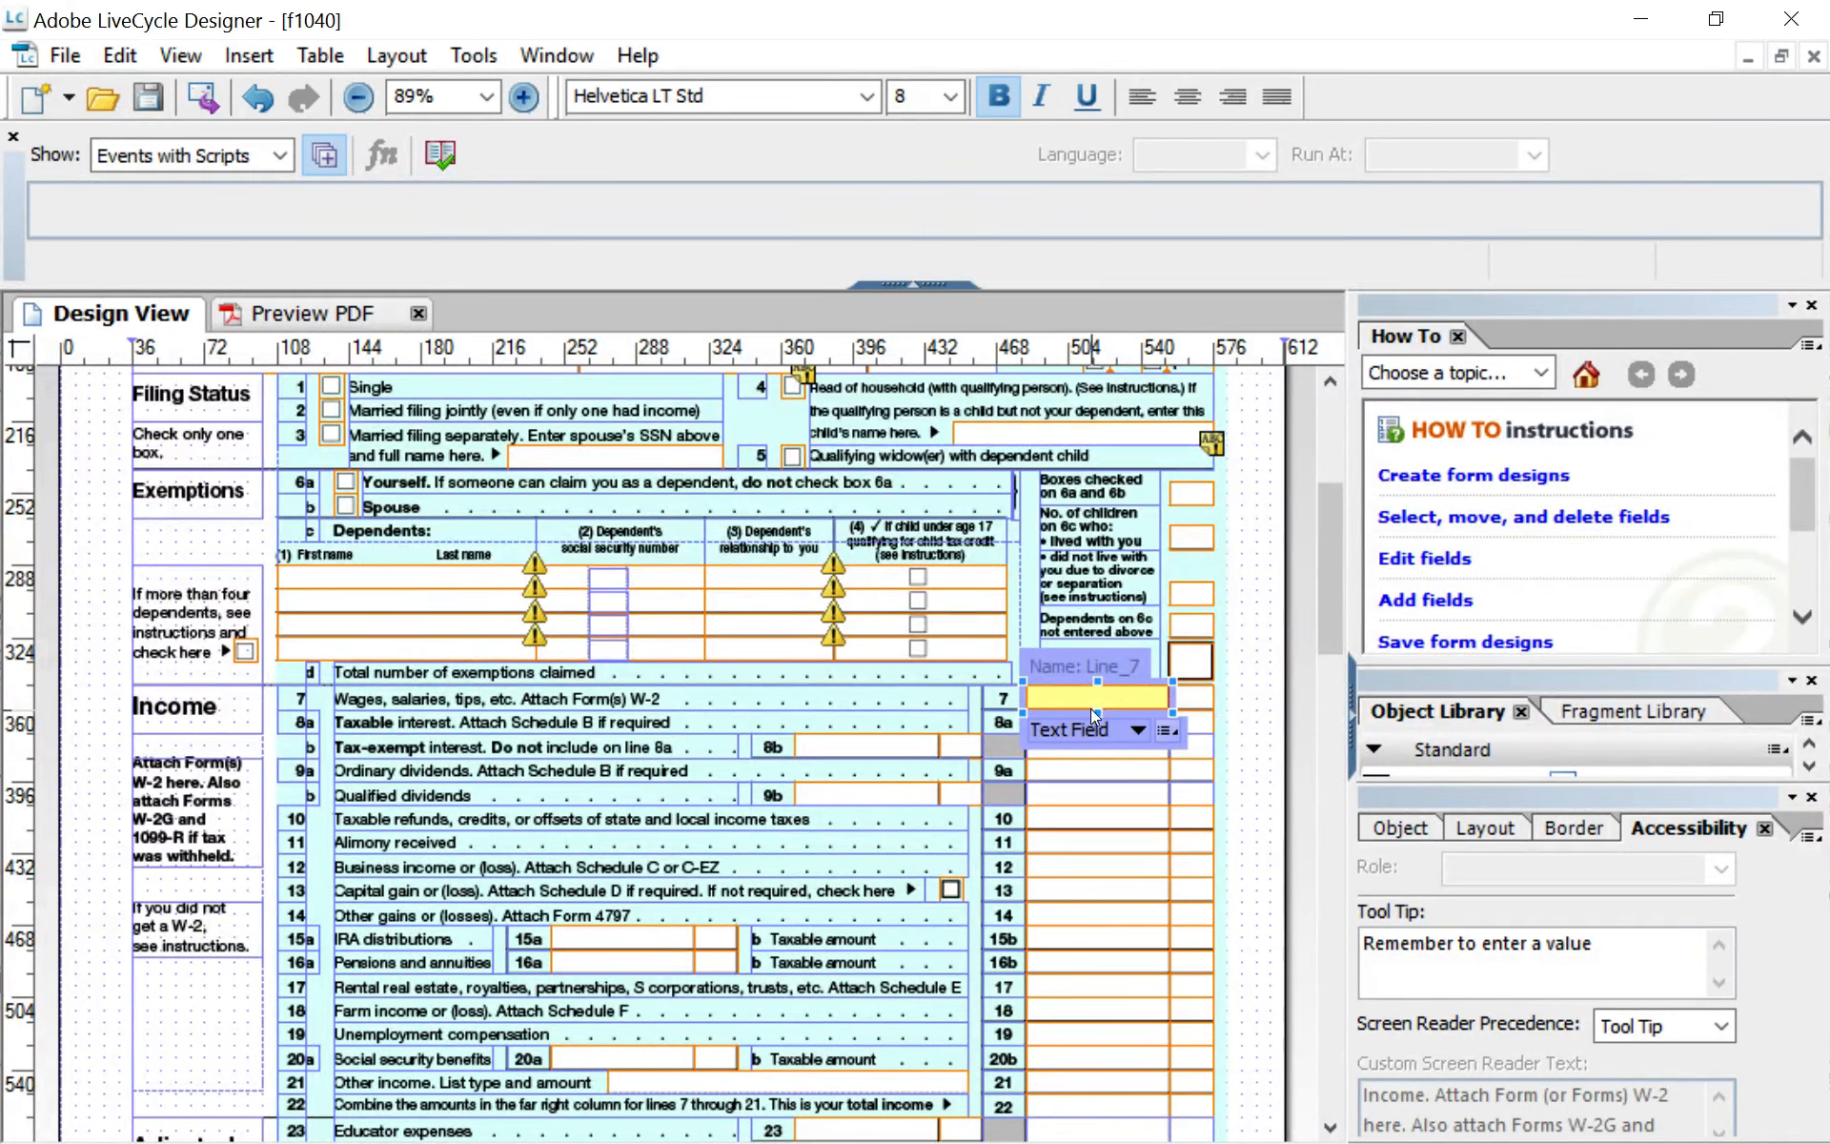
{"action": "left_click", "coordinate": [286, 314]}
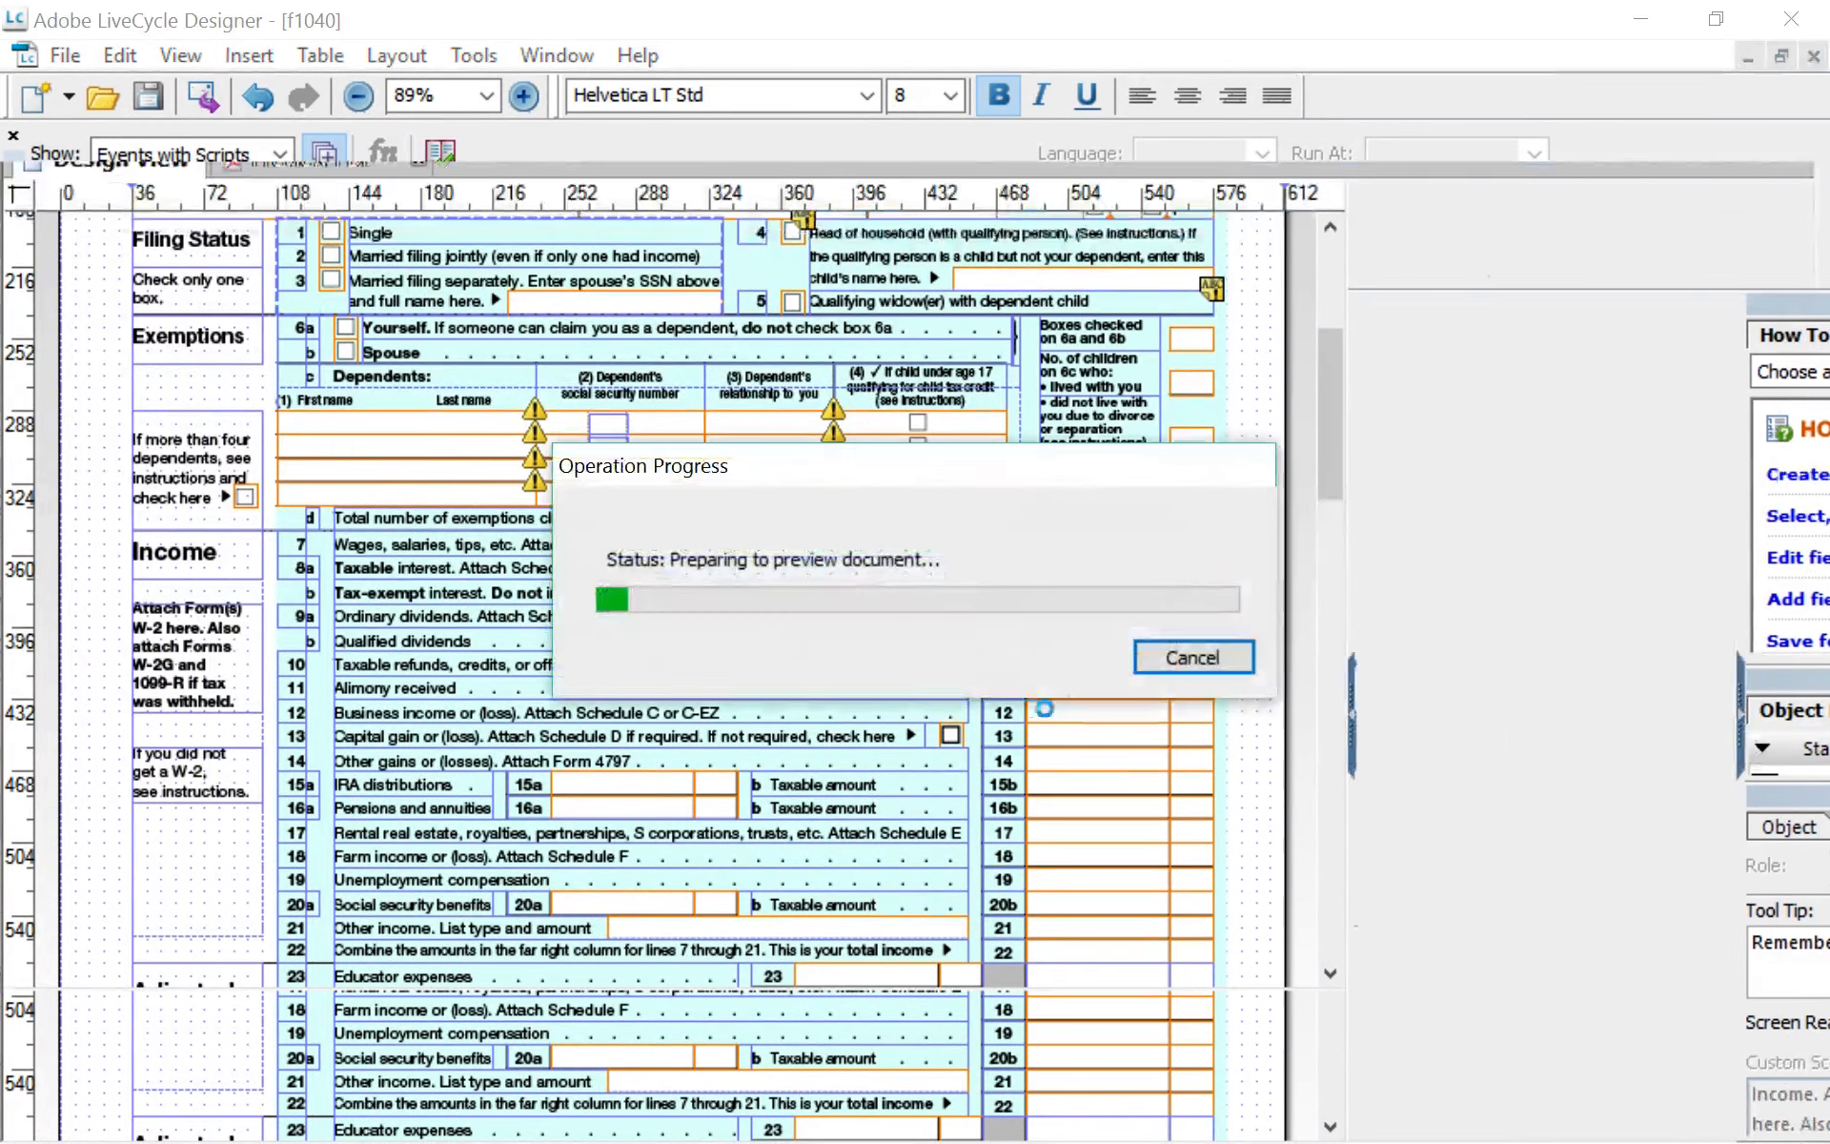
{"action": "scroll", "coordinate": [1060, 742], "scroll_direction": "down", "scroll_amount": 3}
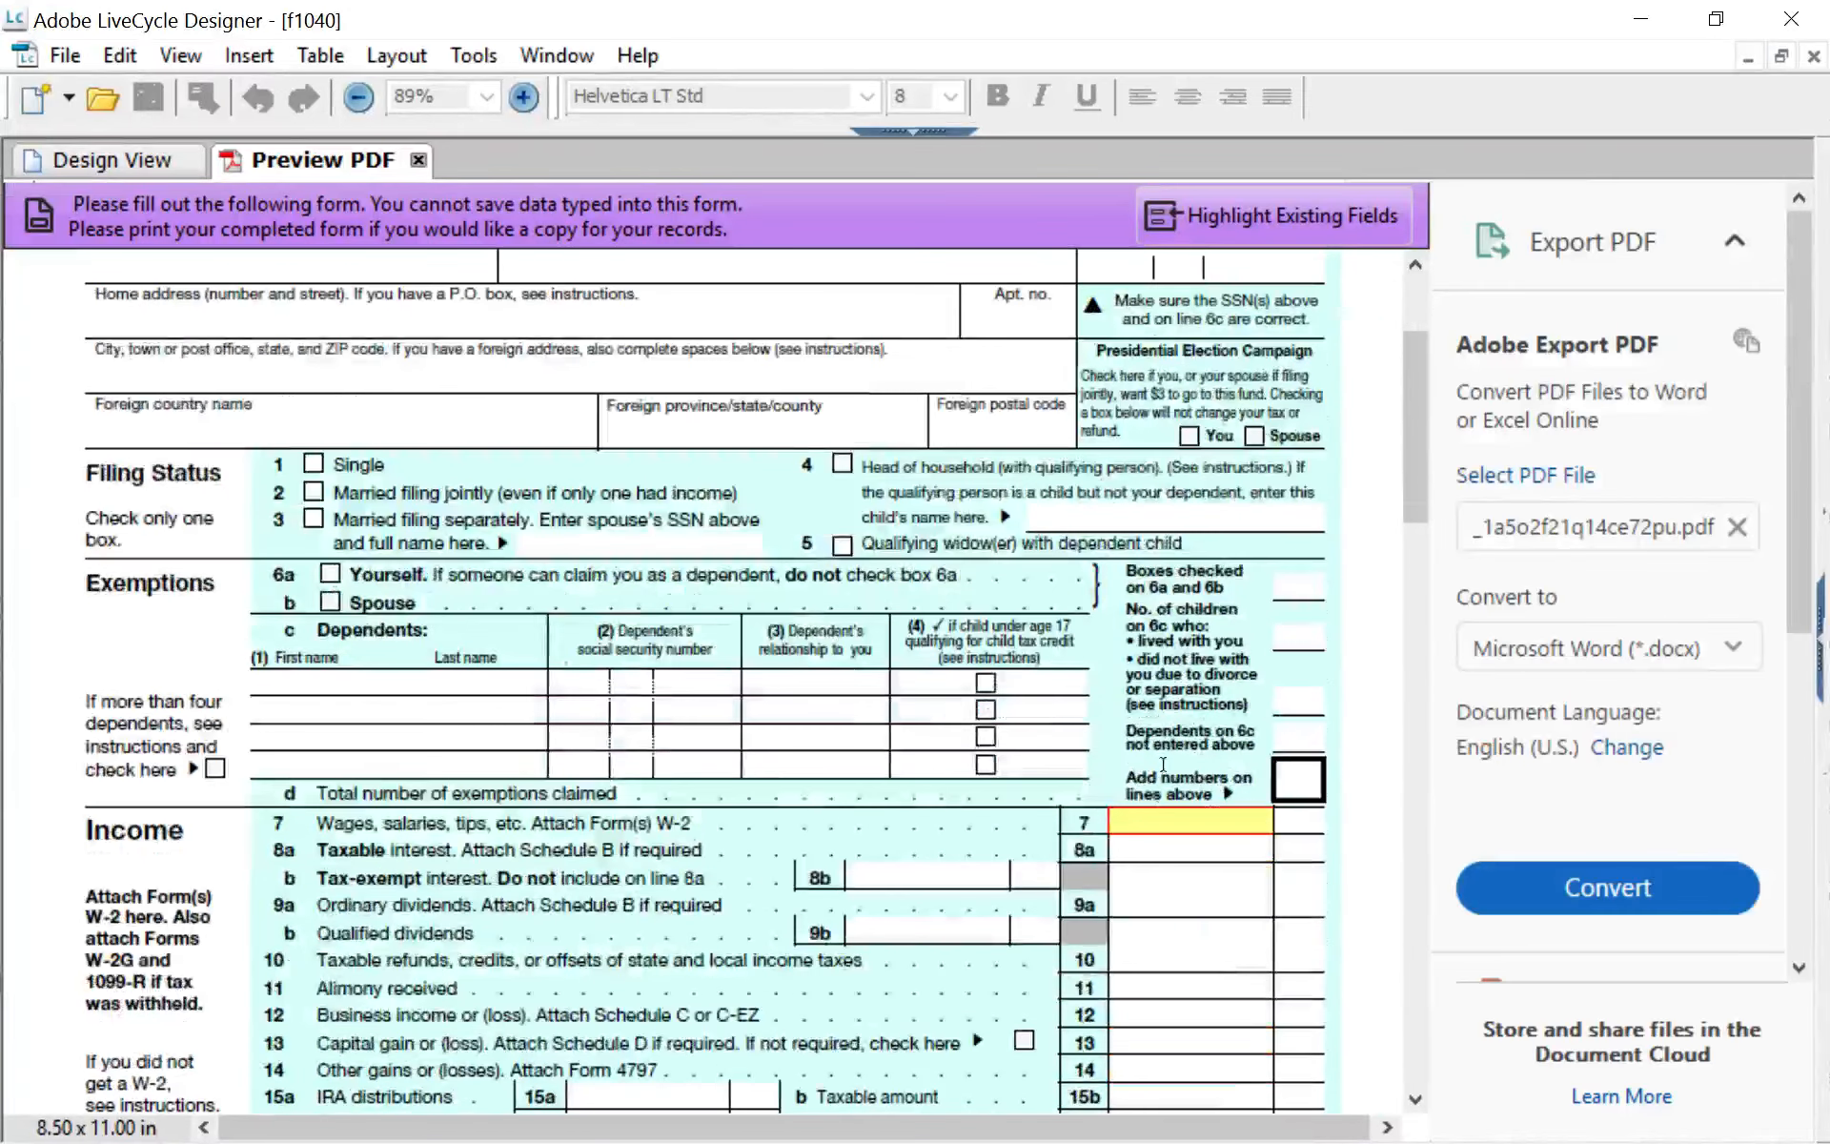
{"action": "key", "text": "Return"}
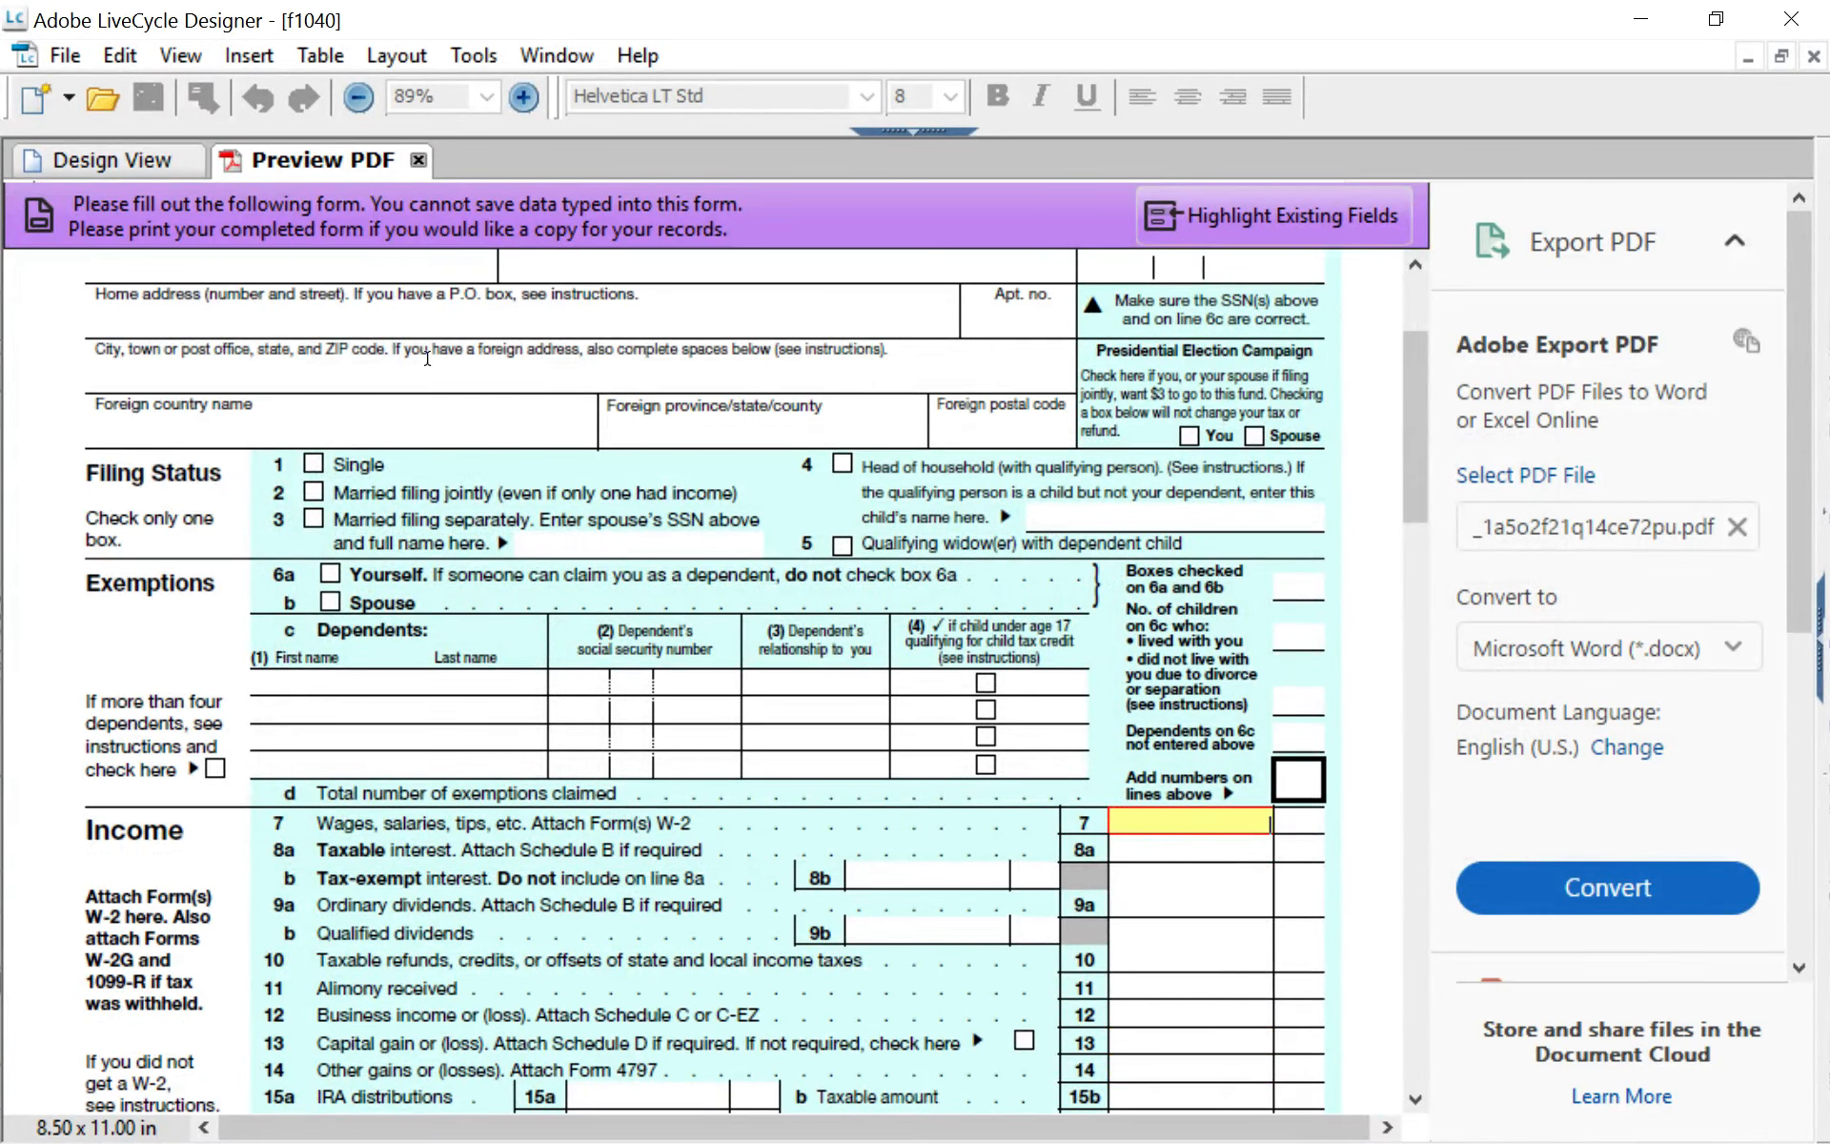
{"action": "left_click", "coordinate": [77, 159]}
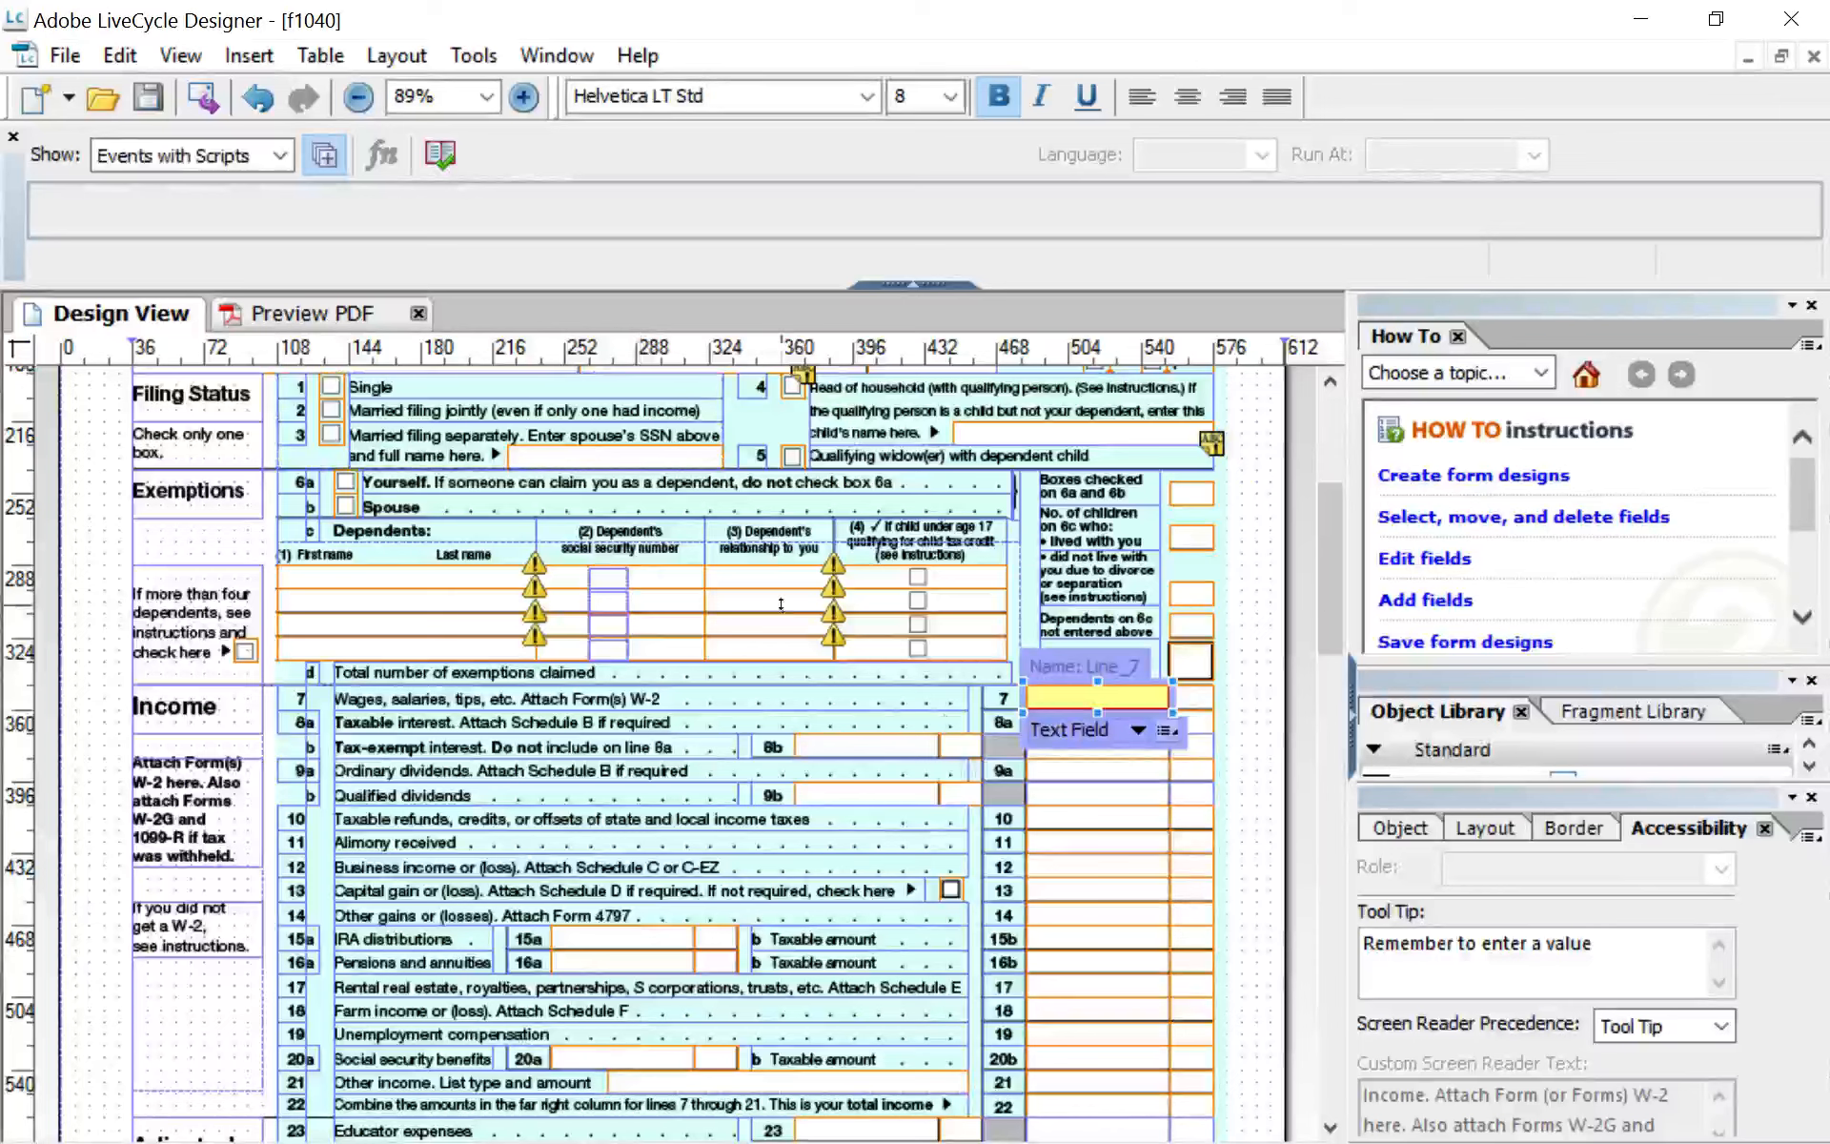
Step: Add an action to the Line_7 text field with the condition that its value is 5000
{"action": "right_click", "coordinate": [1053, 701]}
{"action": "mouse_move", "coordinate": [1177, 817]}
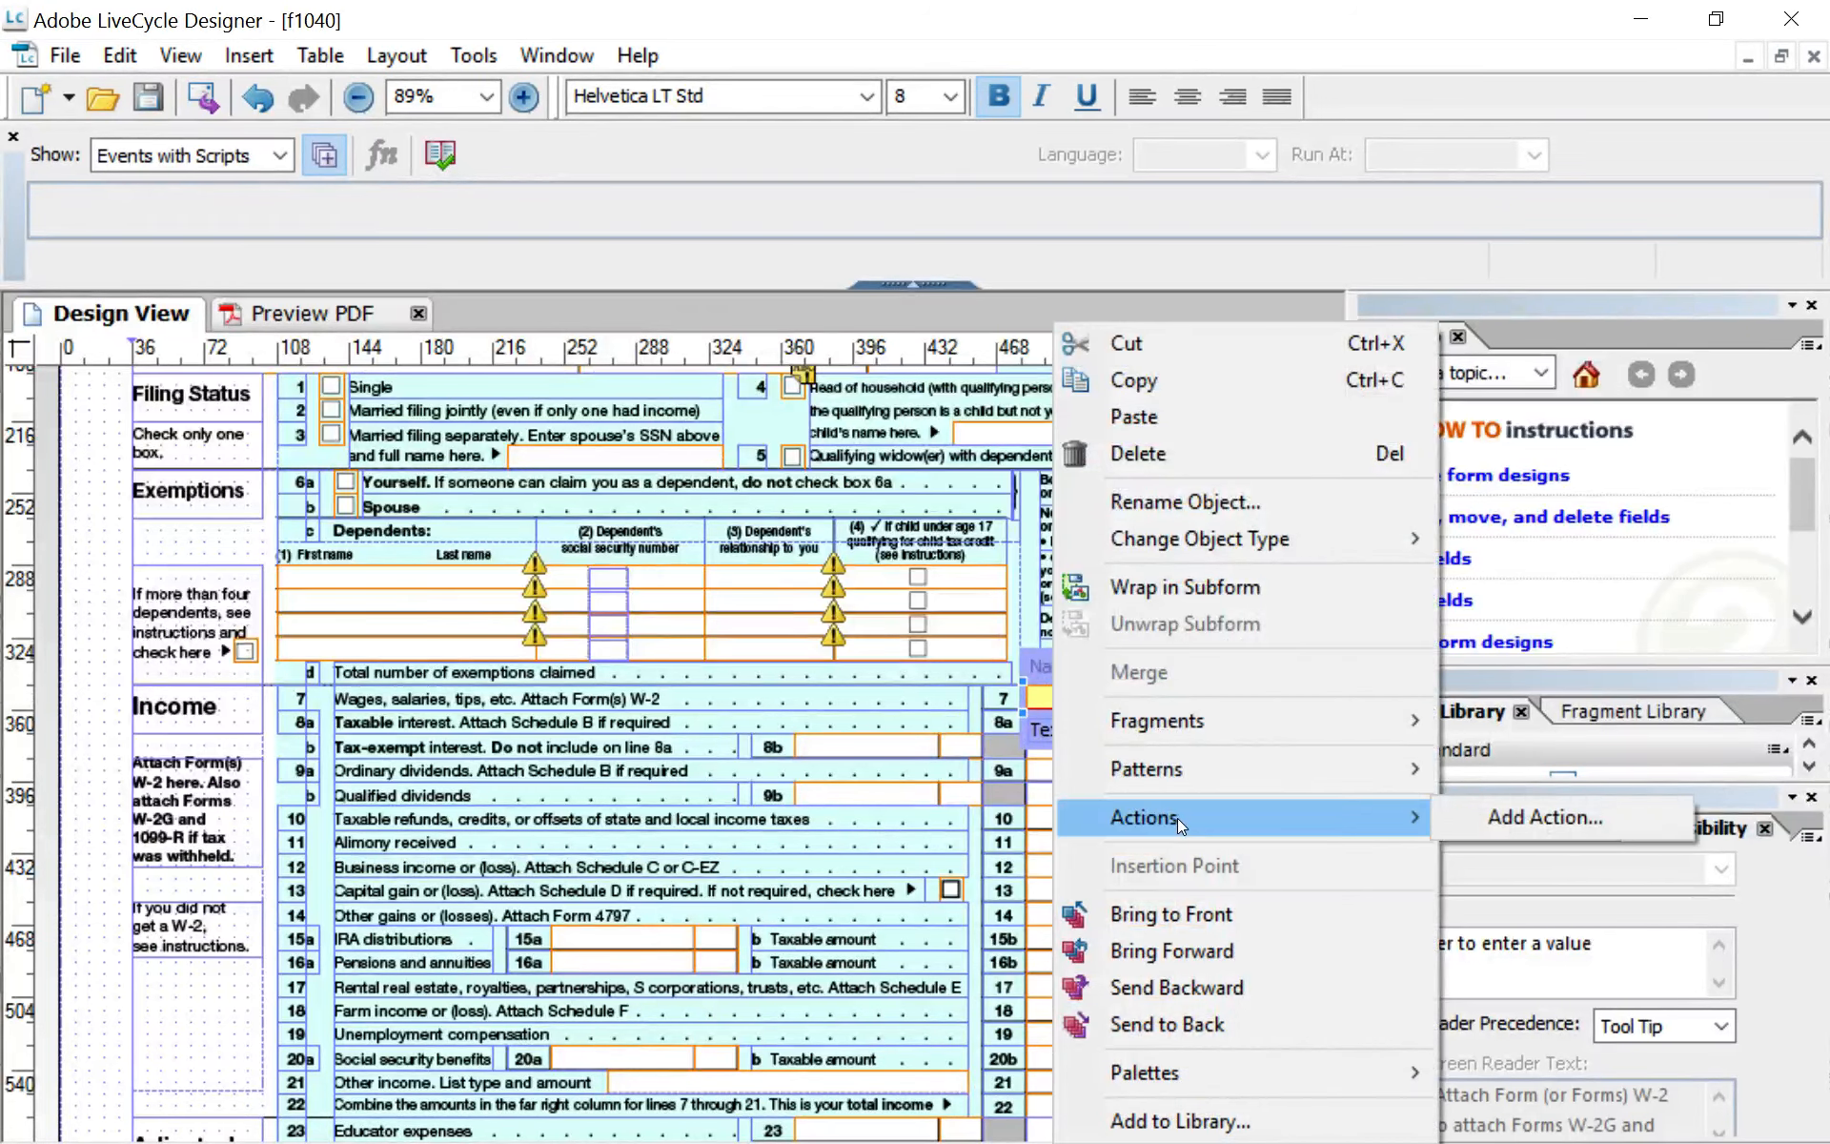
{"action": "left_click", "coordinate": [1500, 814]}
{"action": "left_click", "coordinate": [957, 424]}
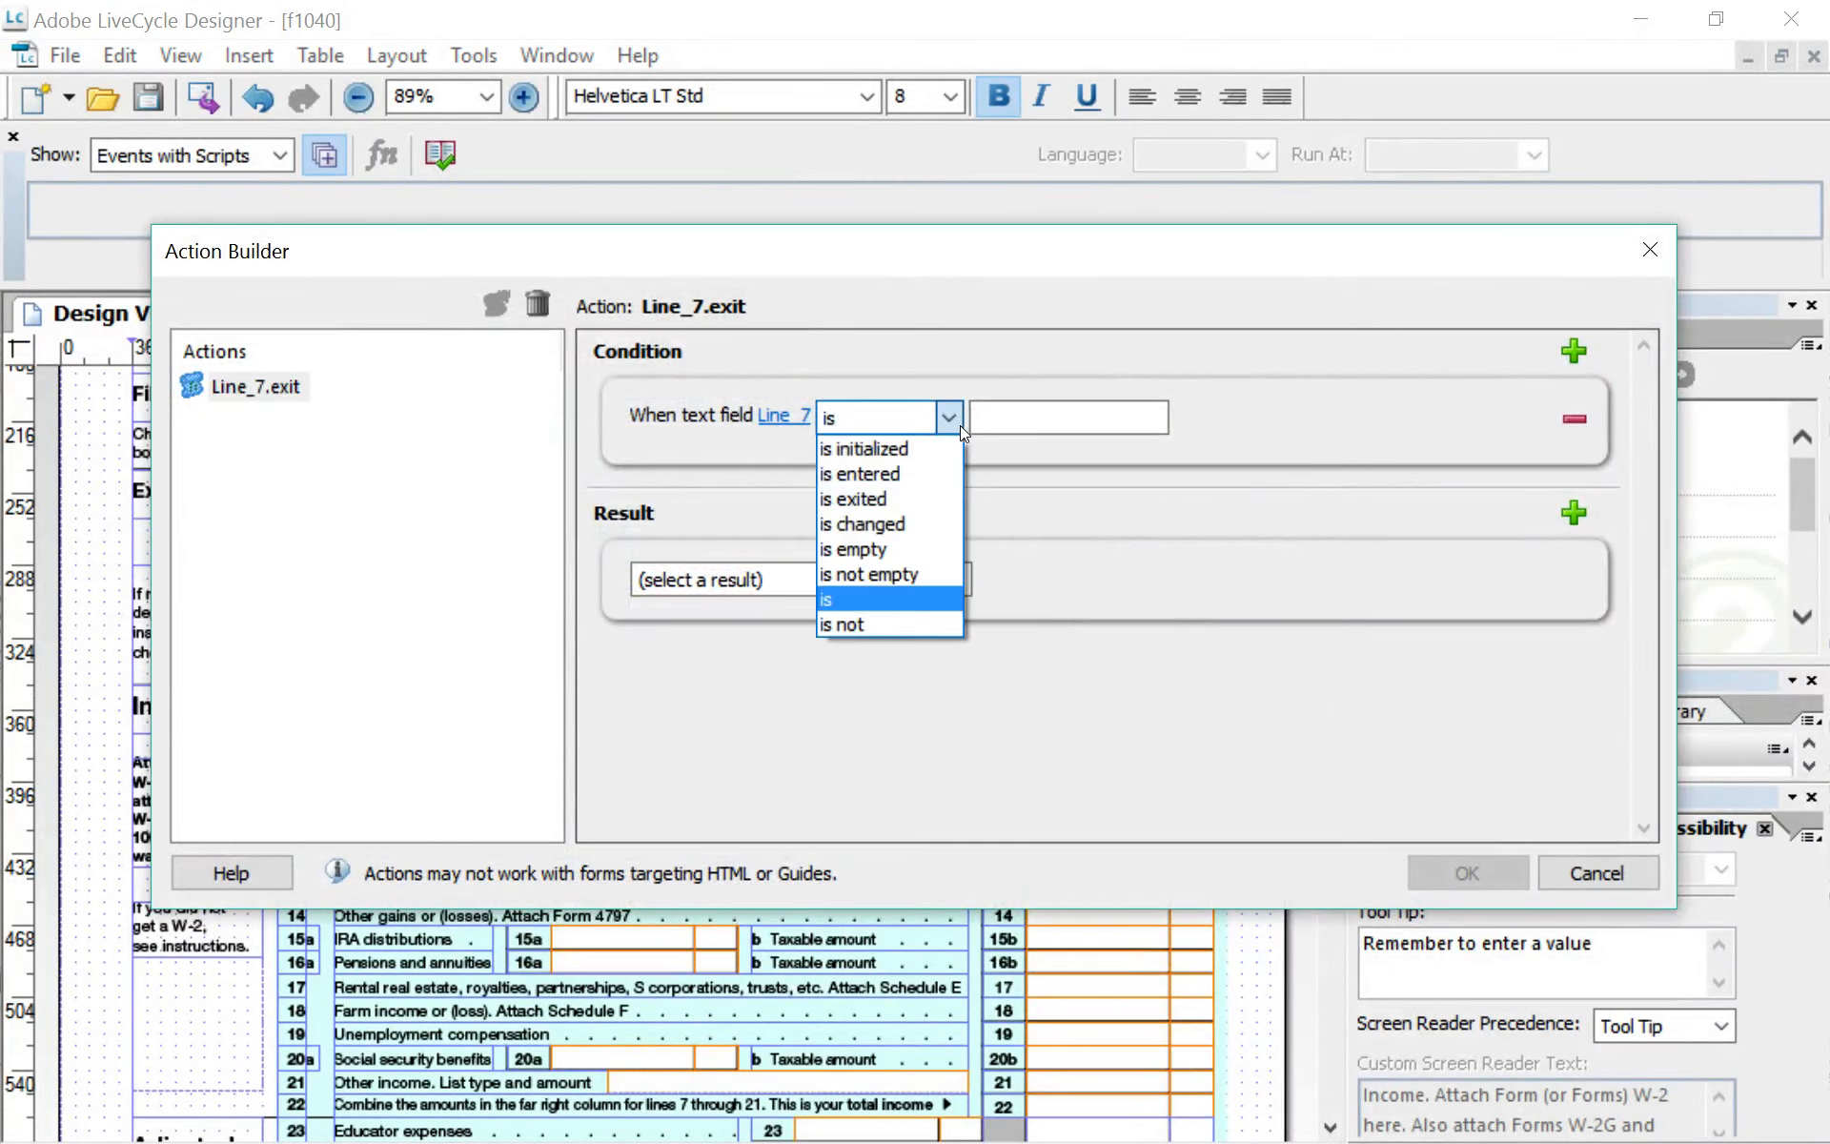
{"action": "left_click", "coordinate": [892, 599]}
{"action": "left_click", "coordinate": [1058, 420]}
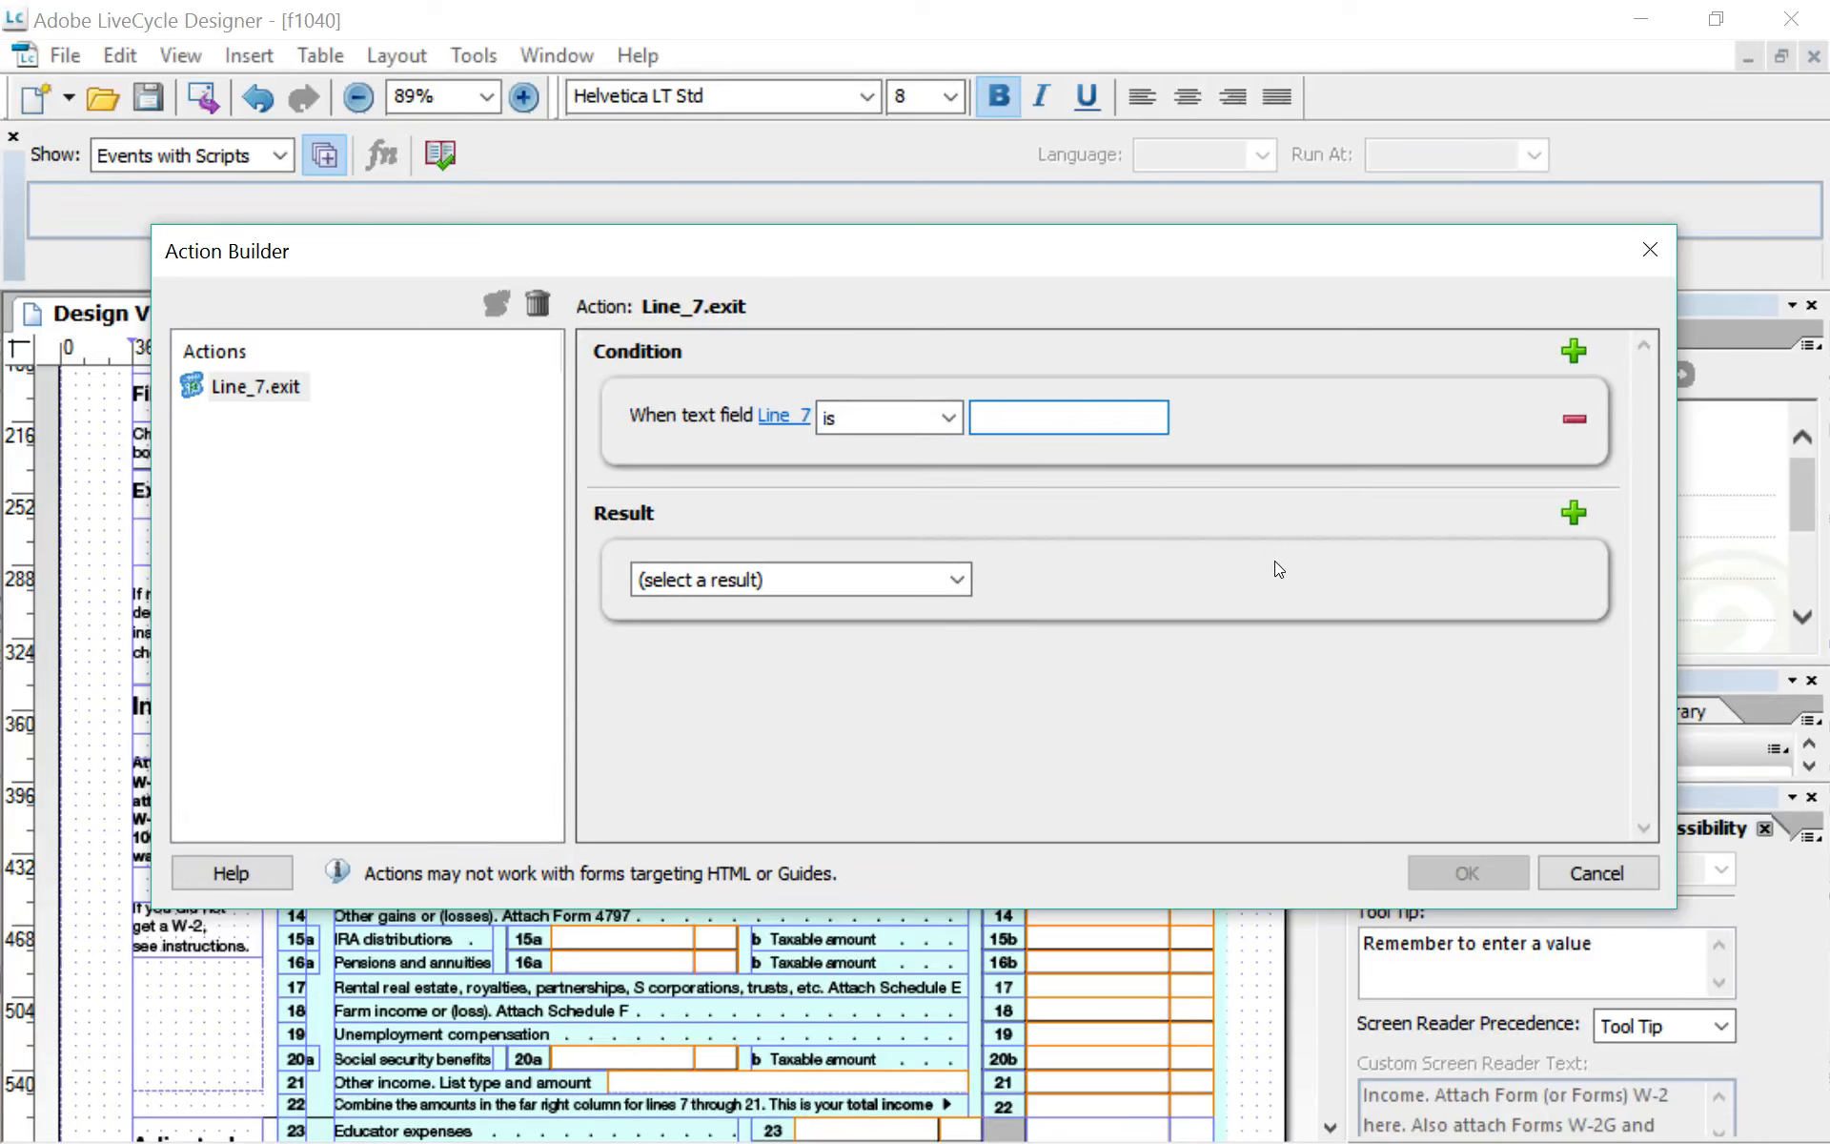
{"action": "type", "text": "5000"}
Step: Make the action's result a message box reading "Correct! Good Work!" with the title "Success", and save the action
{"action": "left_click", "coordinate": [958, 580]}
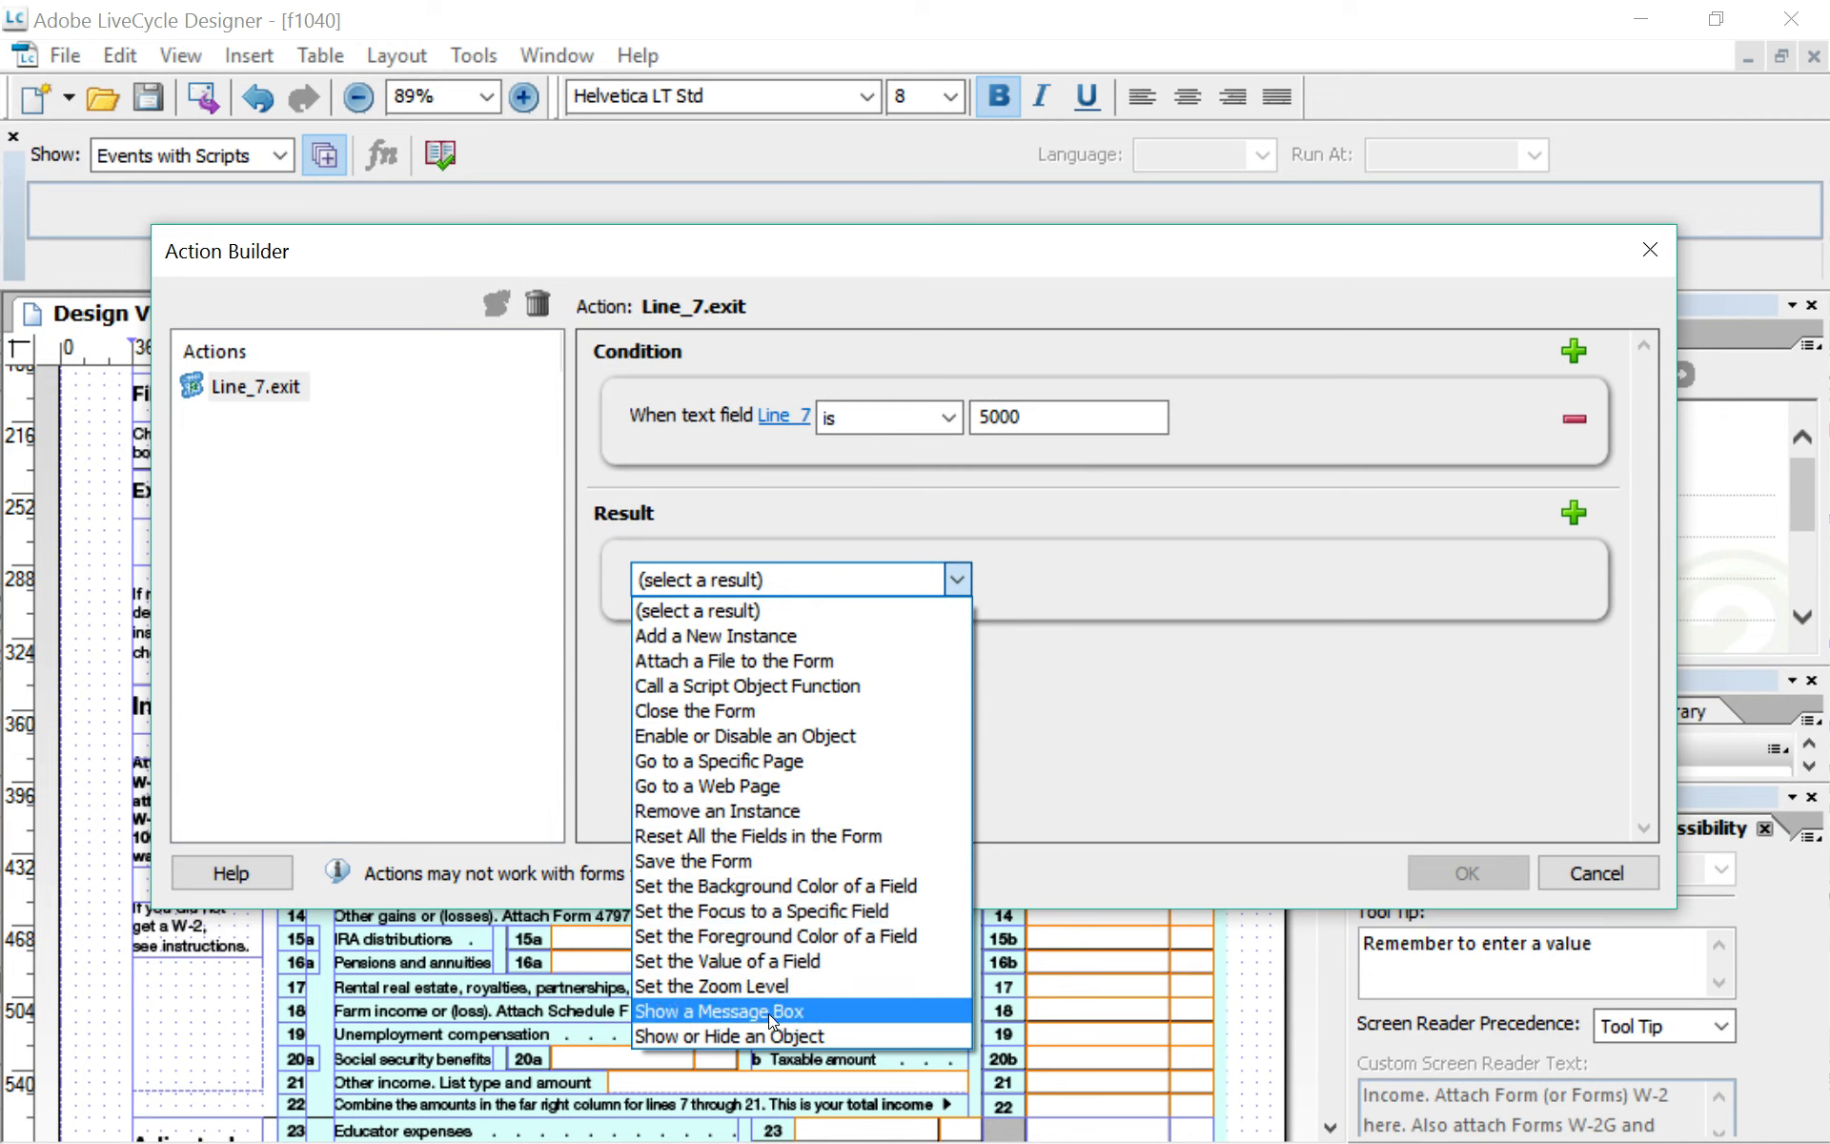
{"action": "left_click", "coordinate": [696, 1012]}
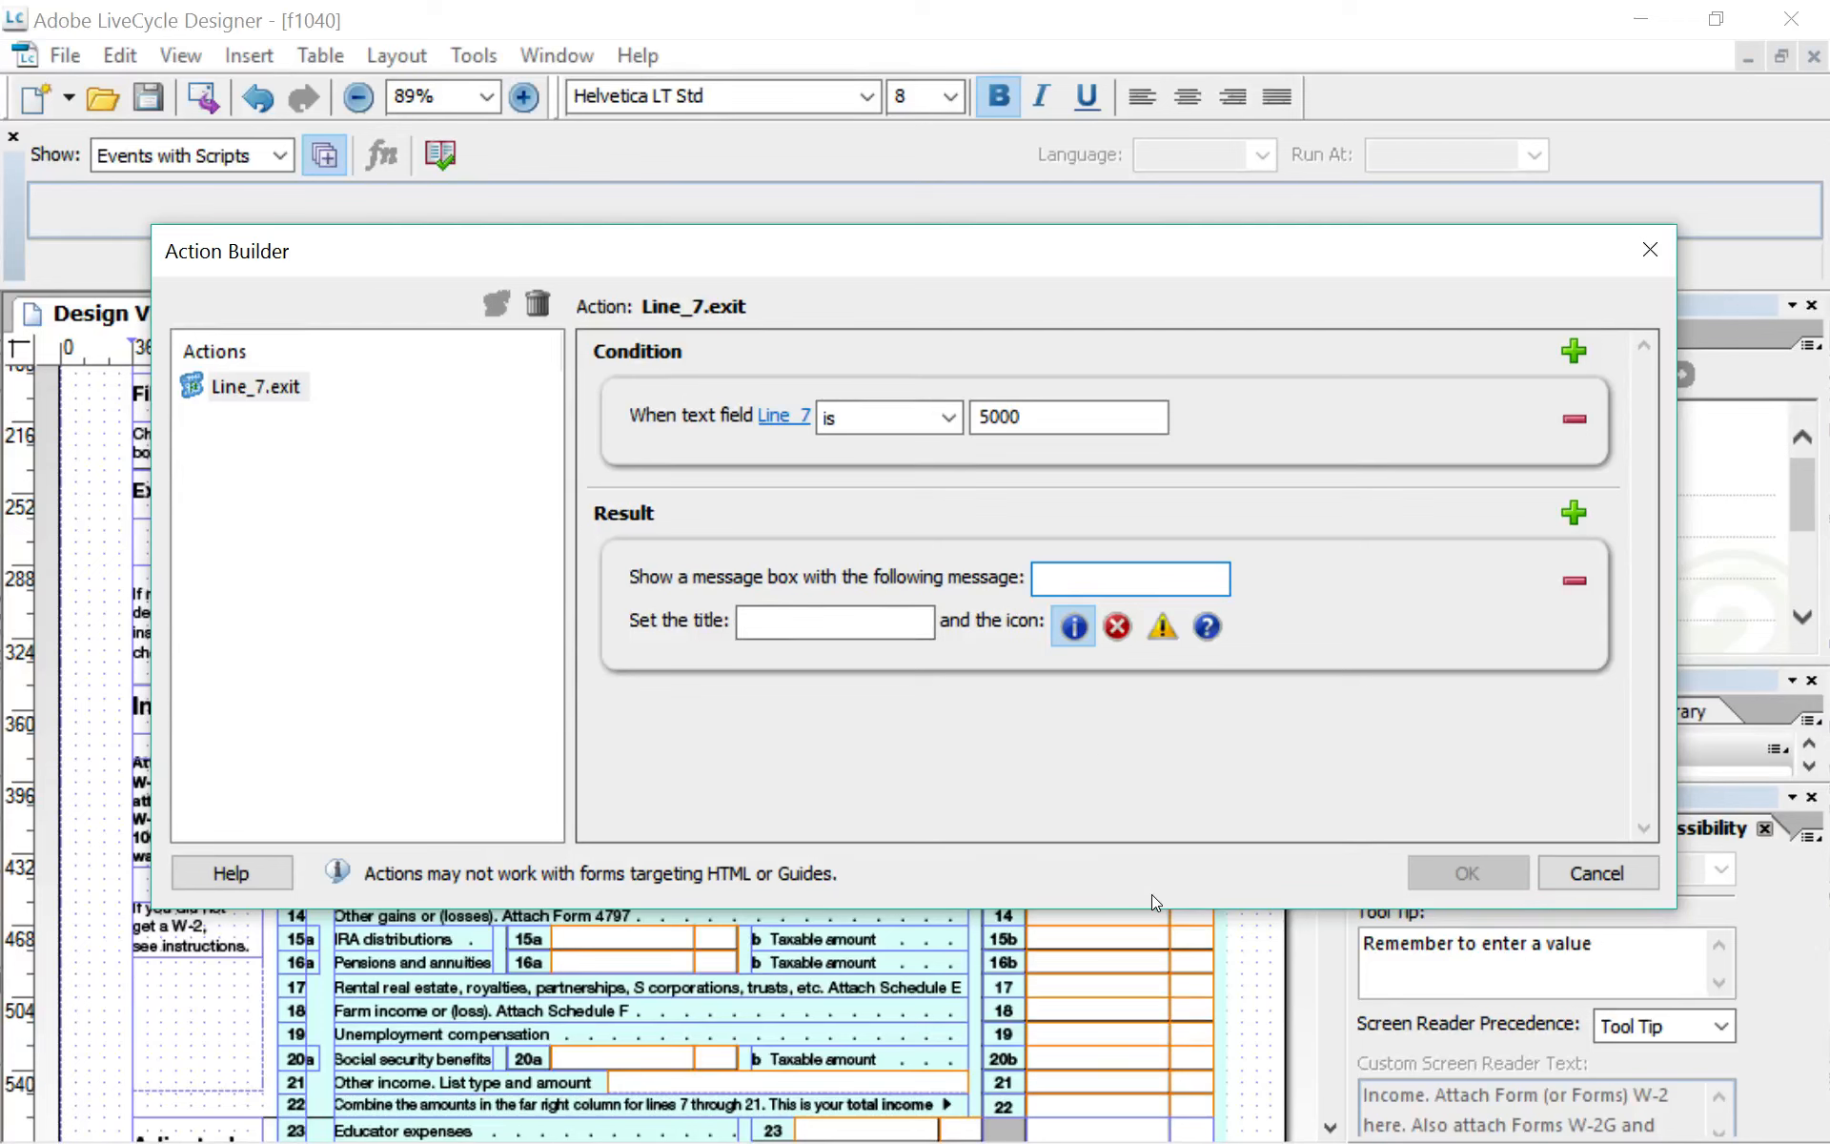
{"action": "type", "text": "Co"}
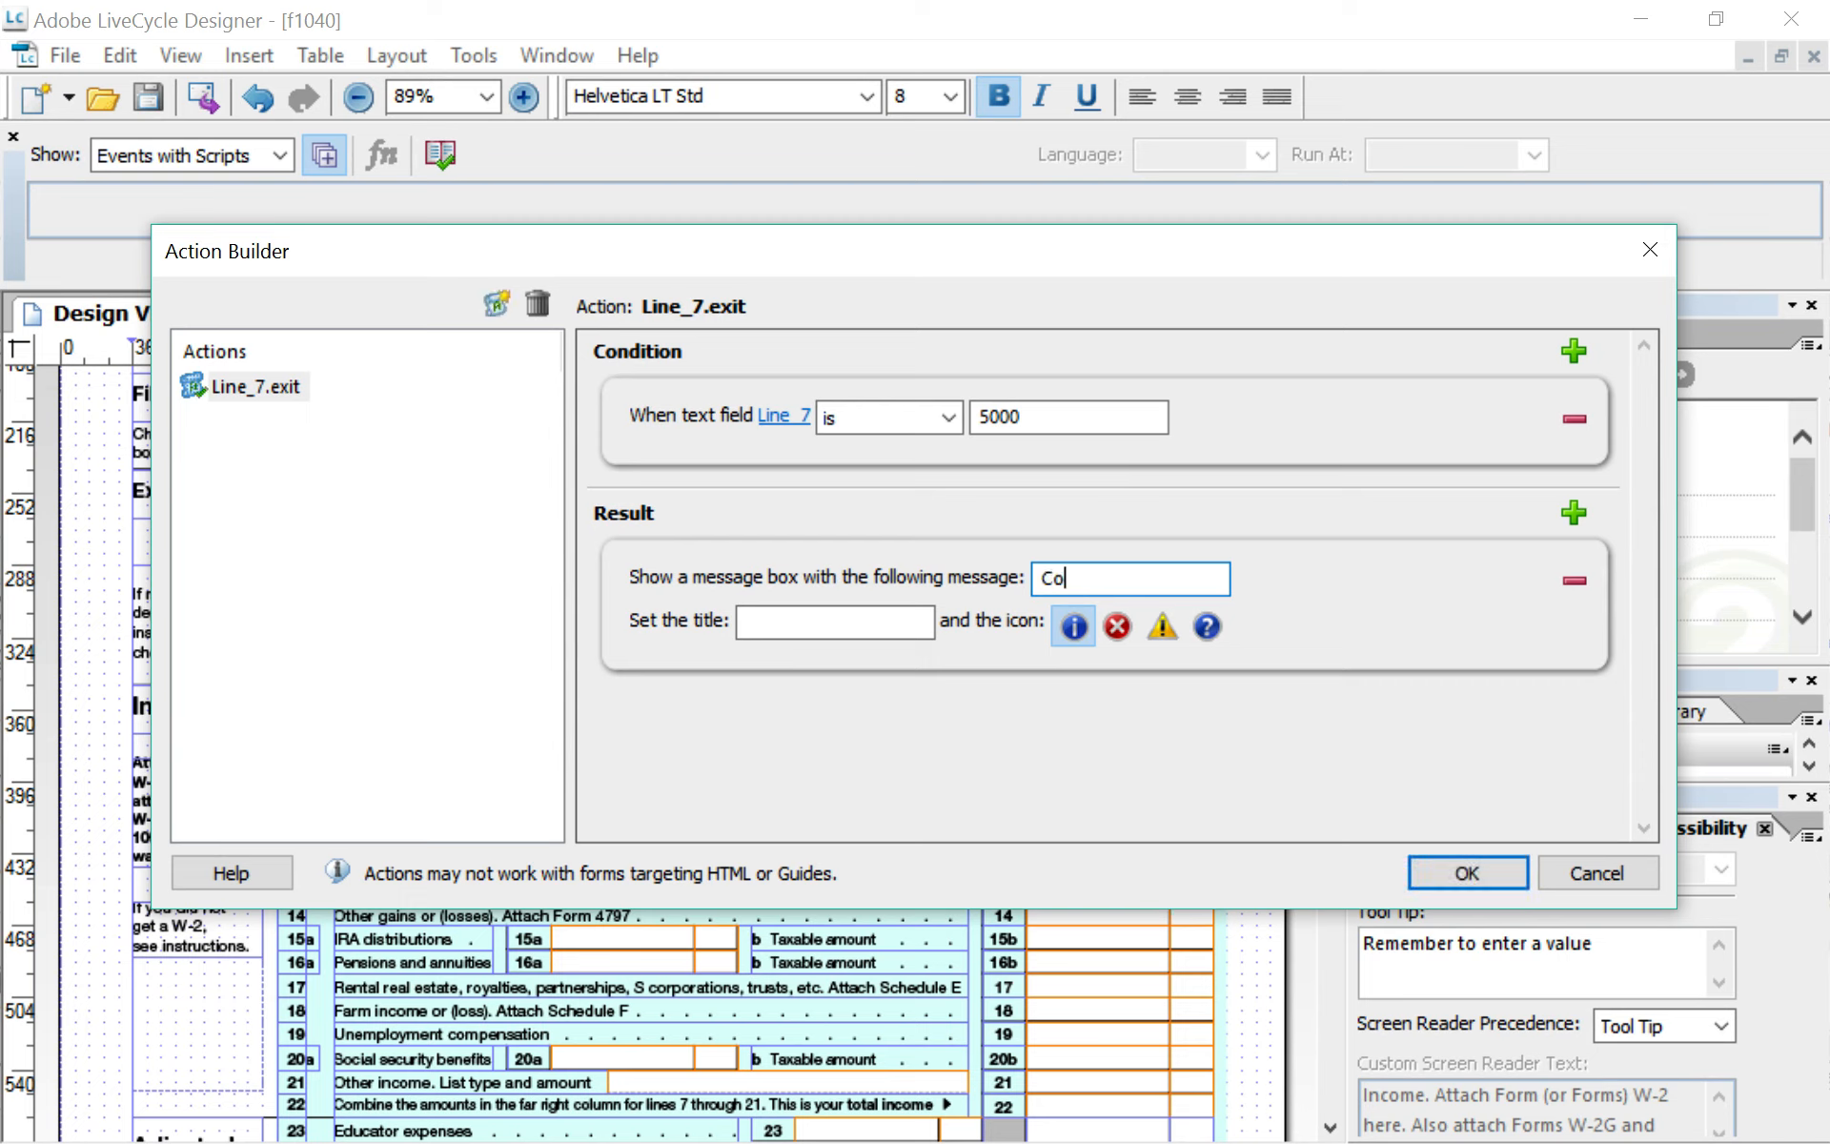
{"action": "type", "text": "rrect! Goof"}
{"action": "key", "text": "BackSpace"}
{"action": "key", "text": "BackSpace"}
{"action": "type", "text": "d Work!"}
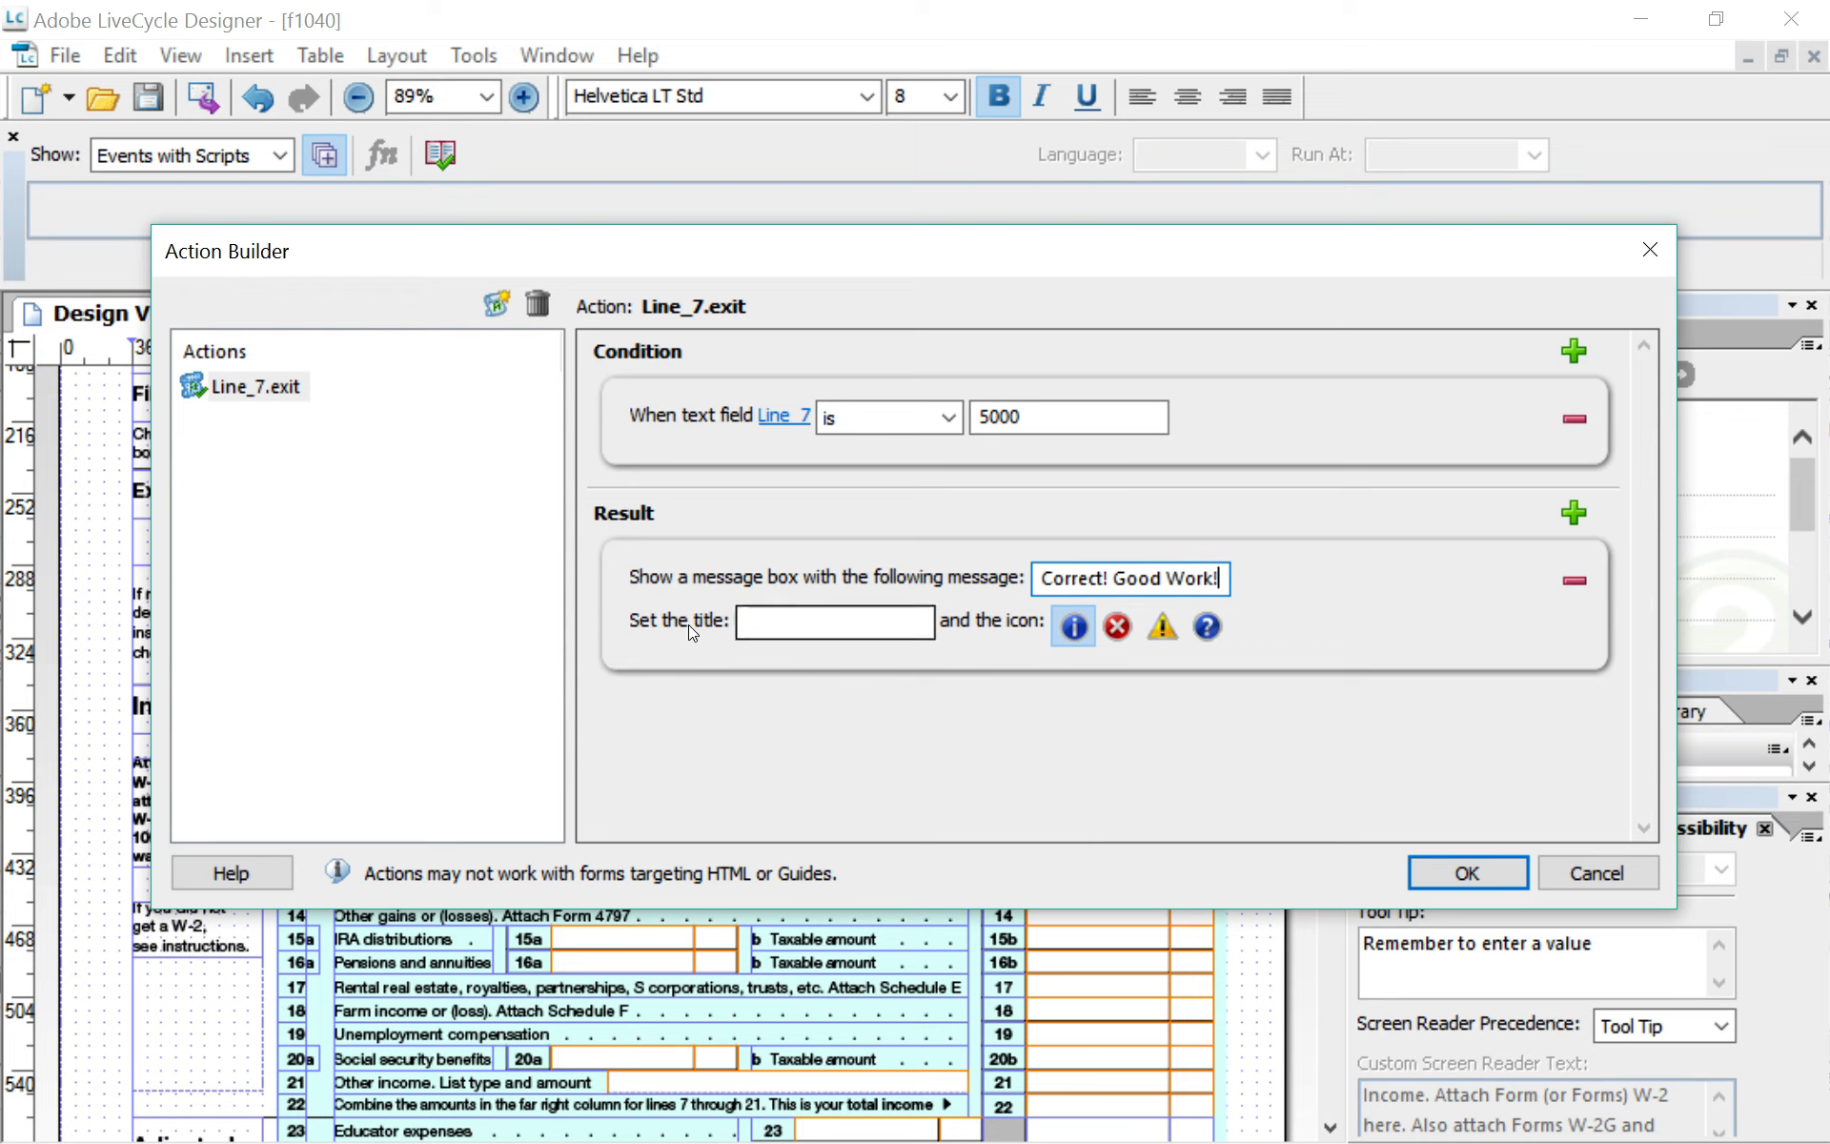
{"action": "left_click", "coordinate": [813, 615]}
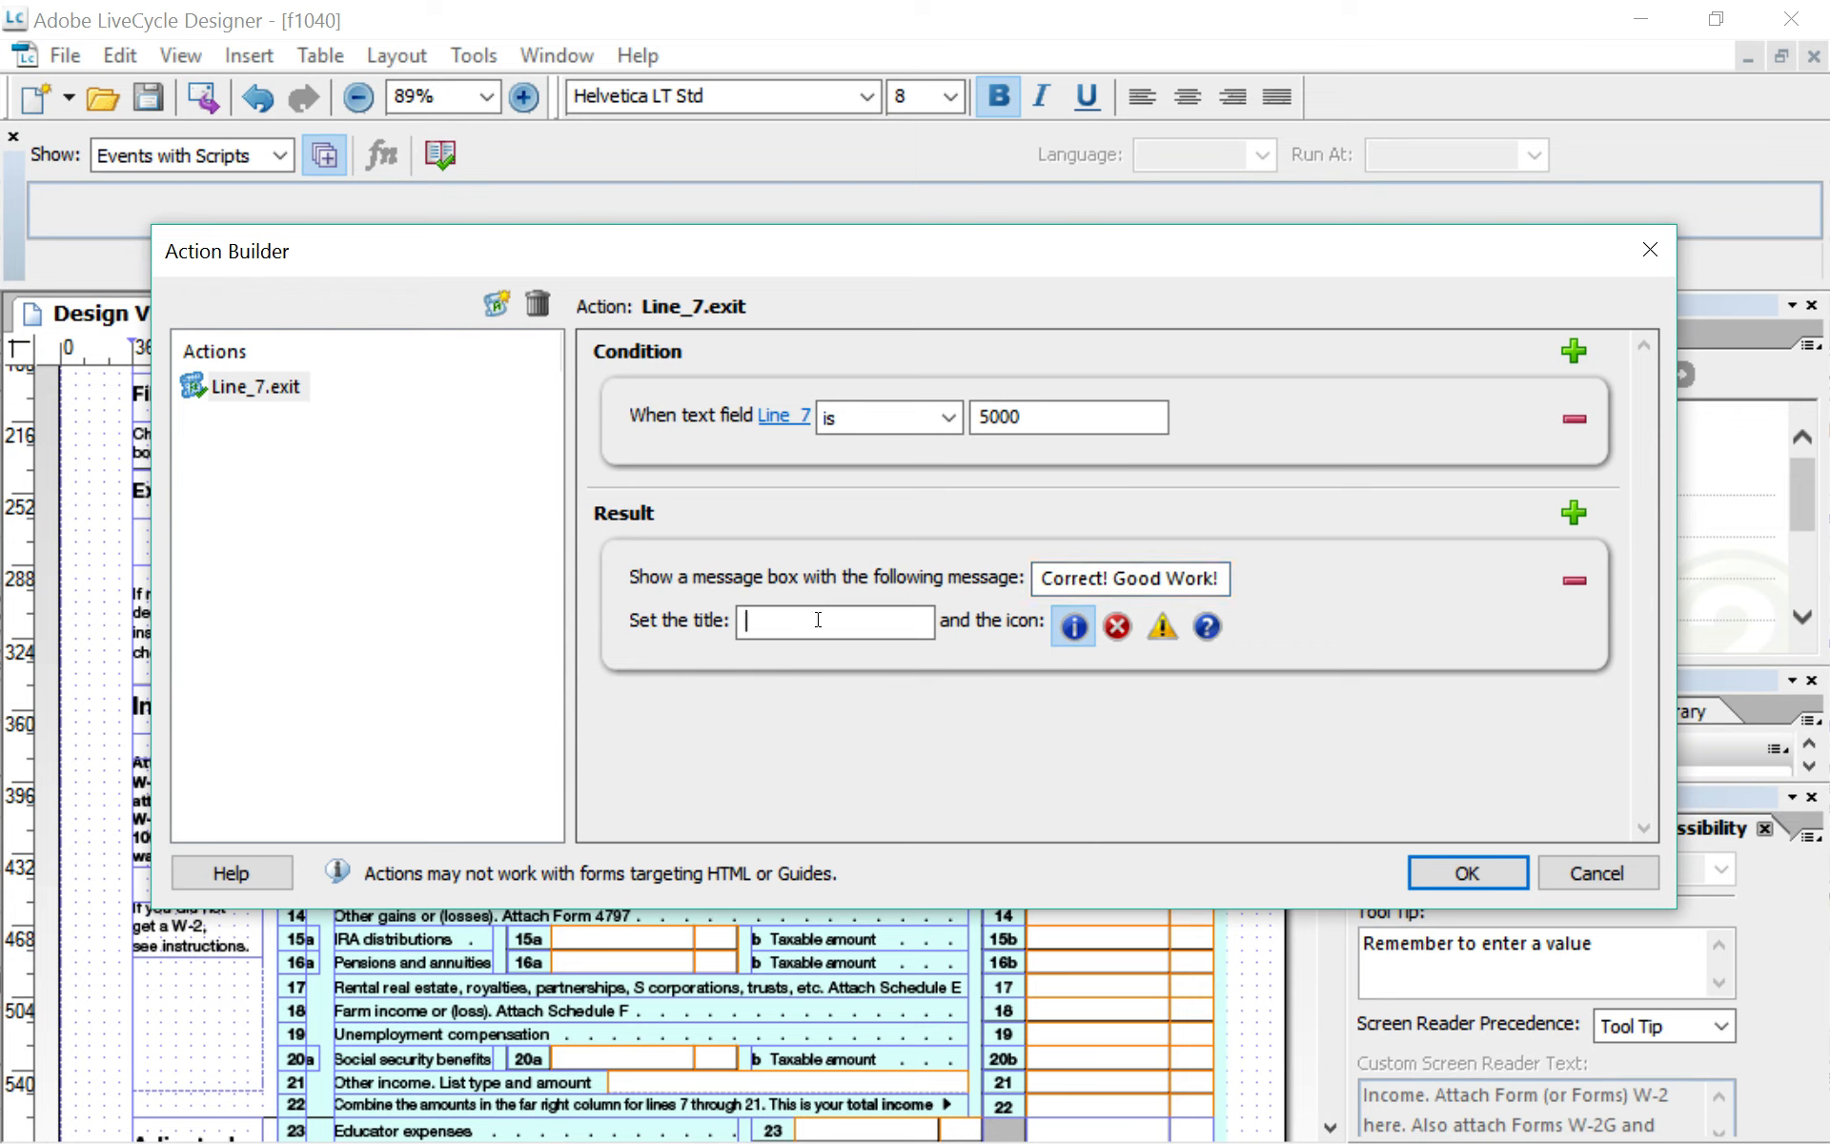
{"action": "type", "text": "Success"}
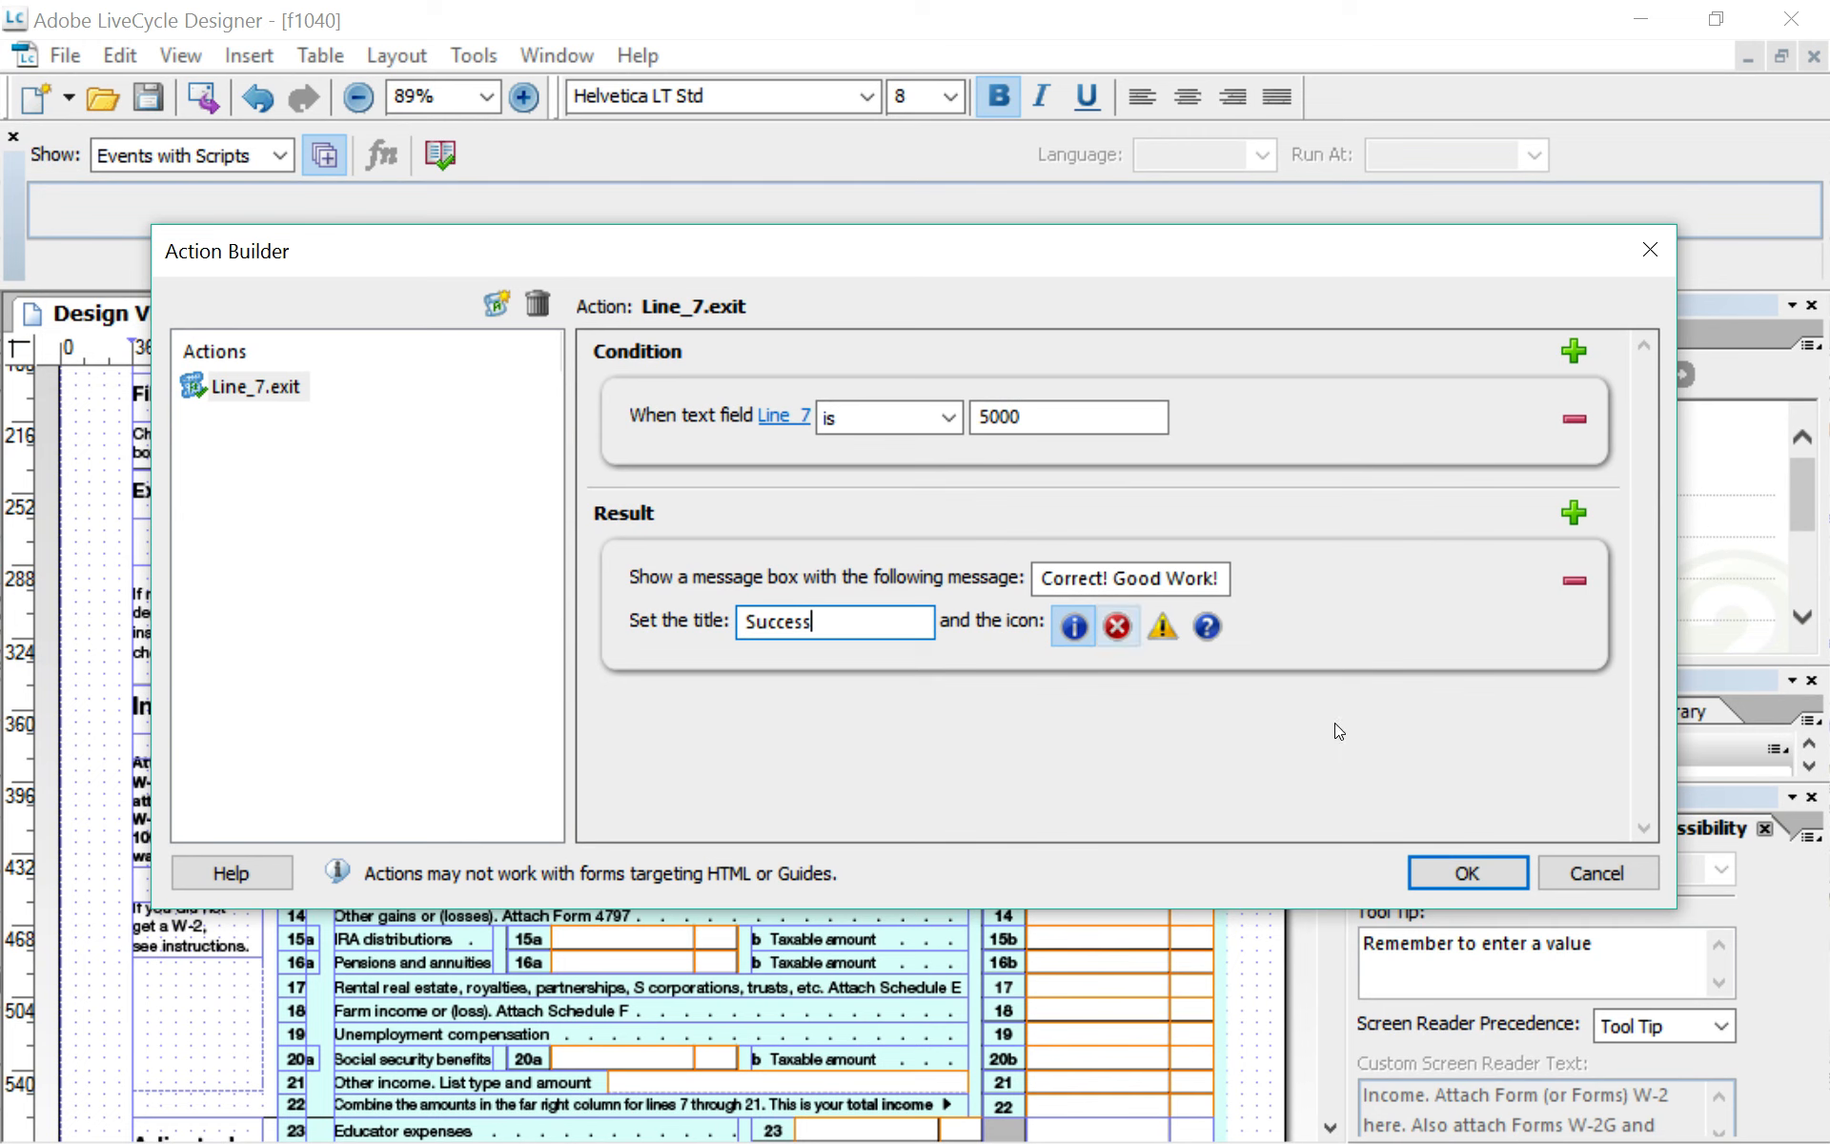
{"action": "left_click", "coordinate": [1463, 873]}
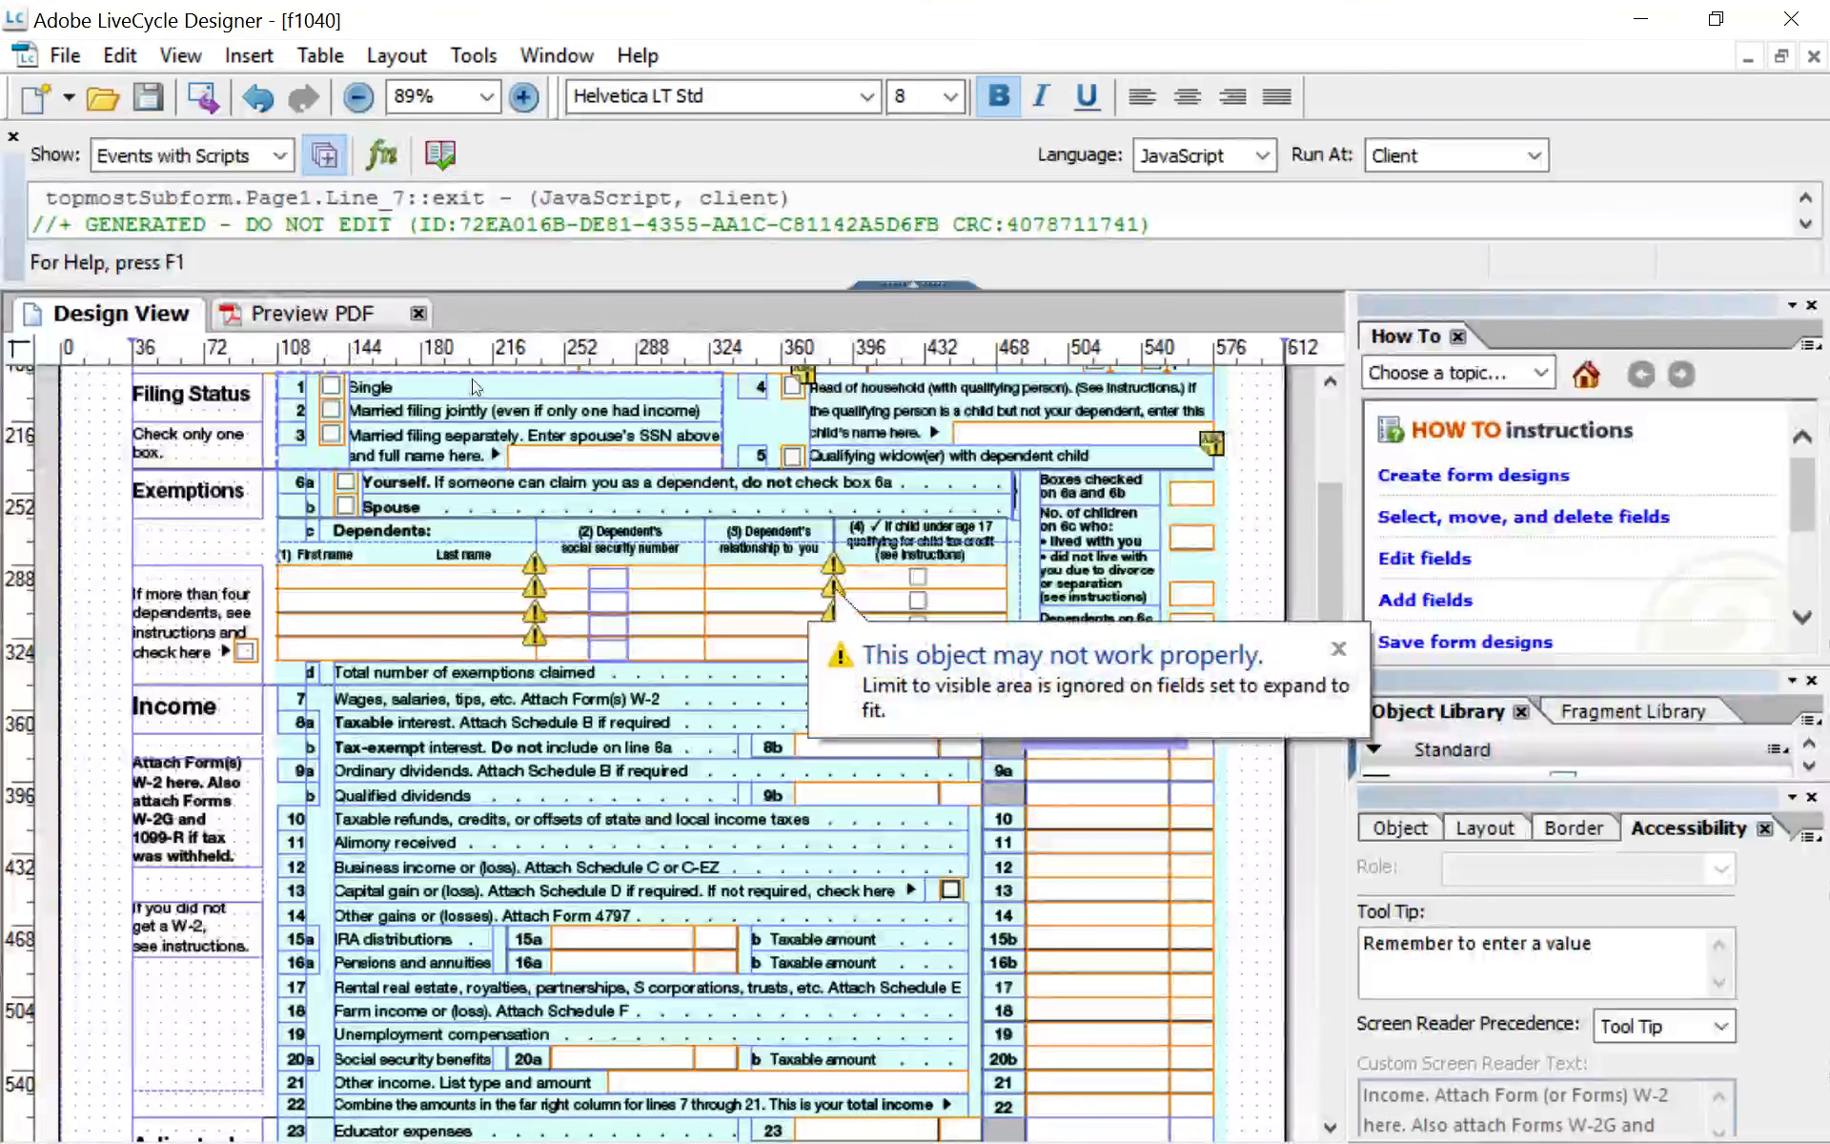
{"action": "left_click", "coordinate": [1340, 649]}
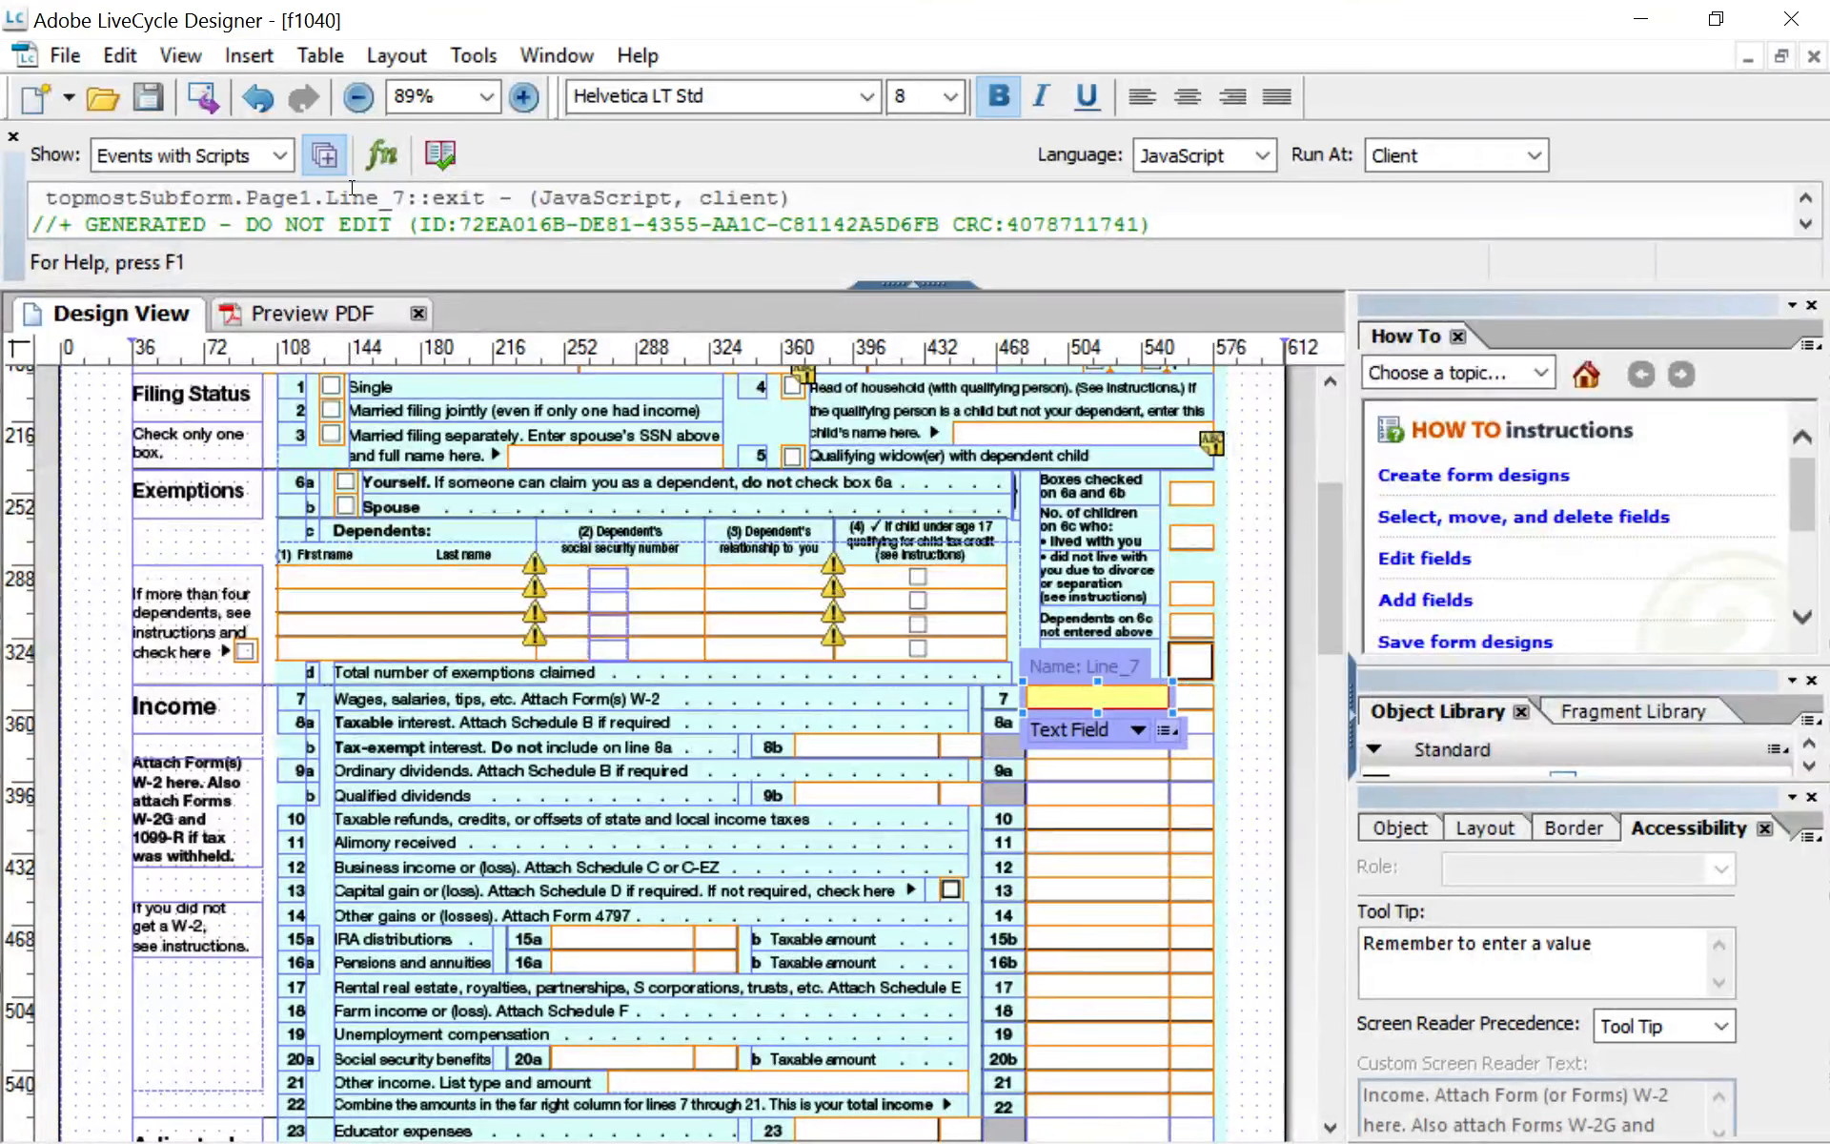
Step: Test the action in the PDF preview by entering 5000 on line 7, dismiss the message and return to the form design
{"action": "left_click", "coordinate": [324, 314]}
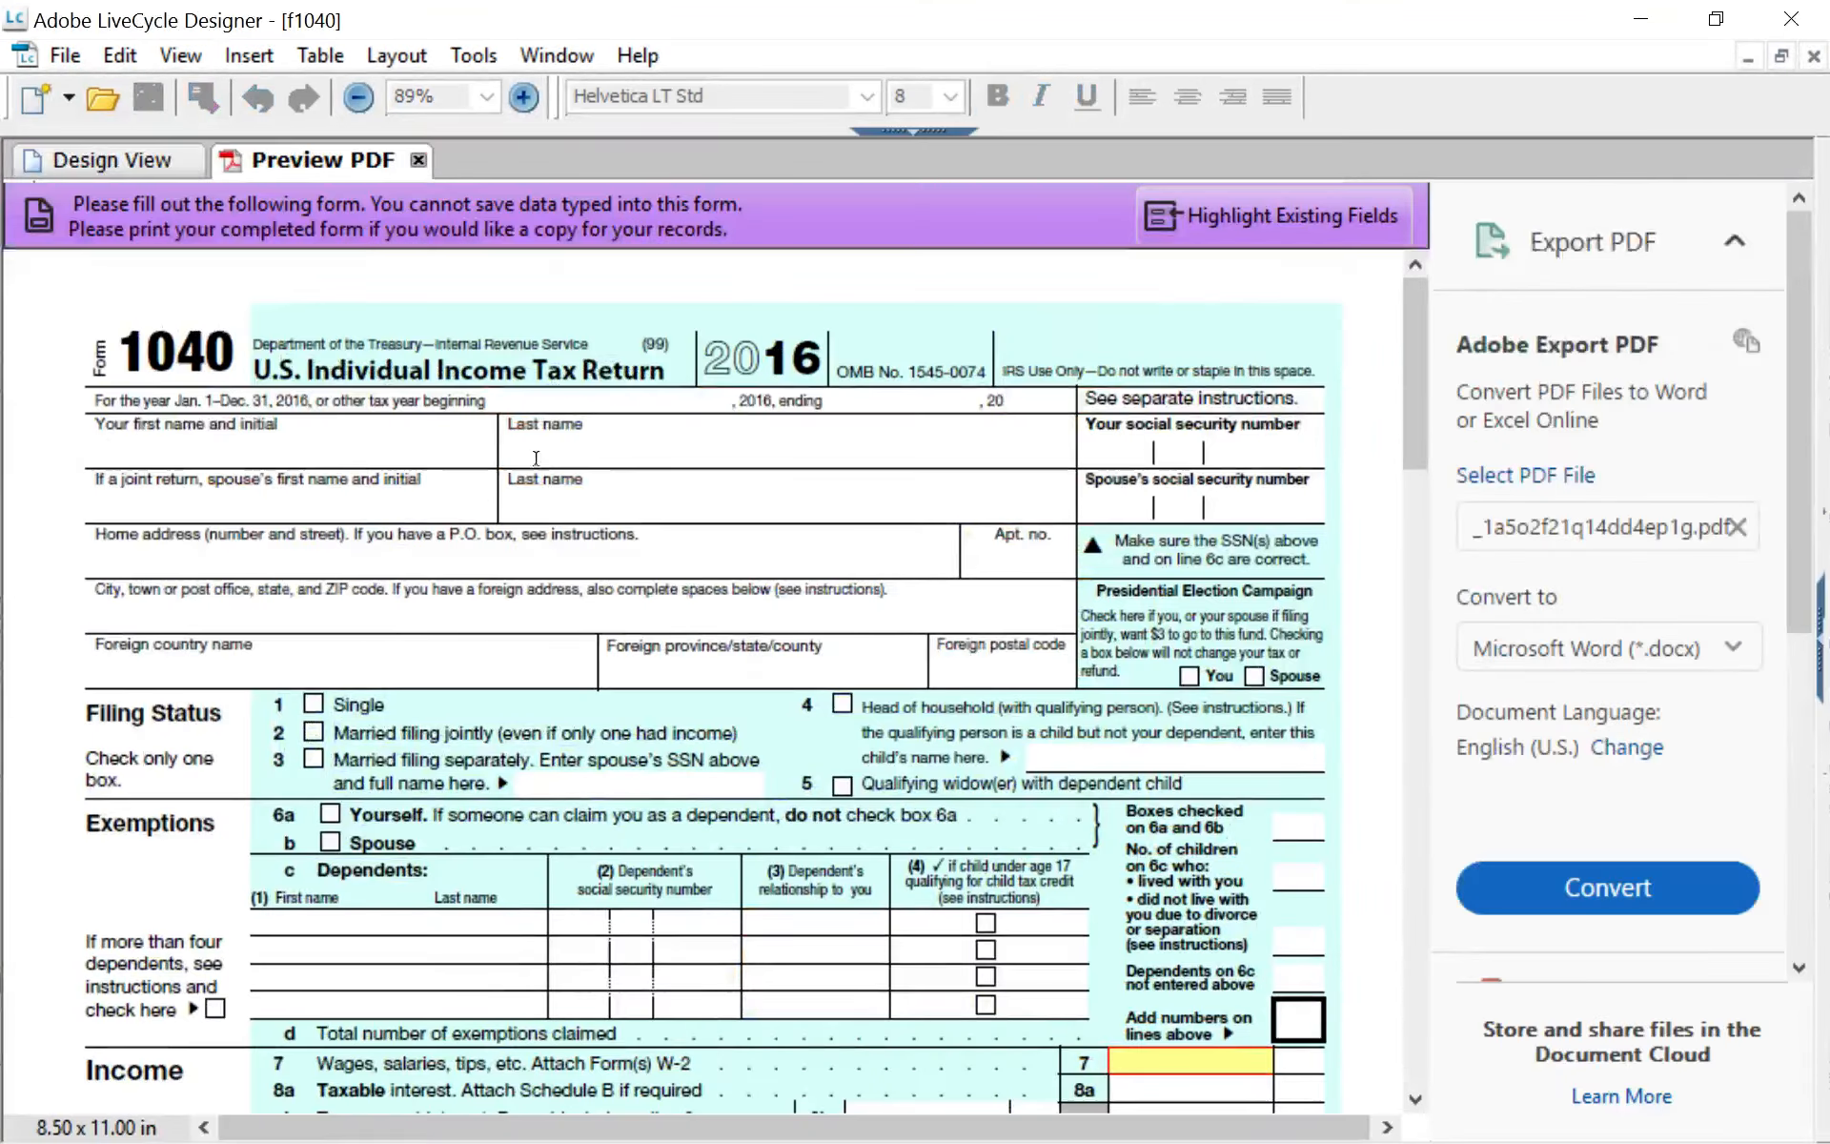
{"action": "scroll", "coordinate": [1096, 673], "scroll_direction": "down", "scroll_amount": 2}
{"action": "left_click", "coordinate": [1180, 901]}
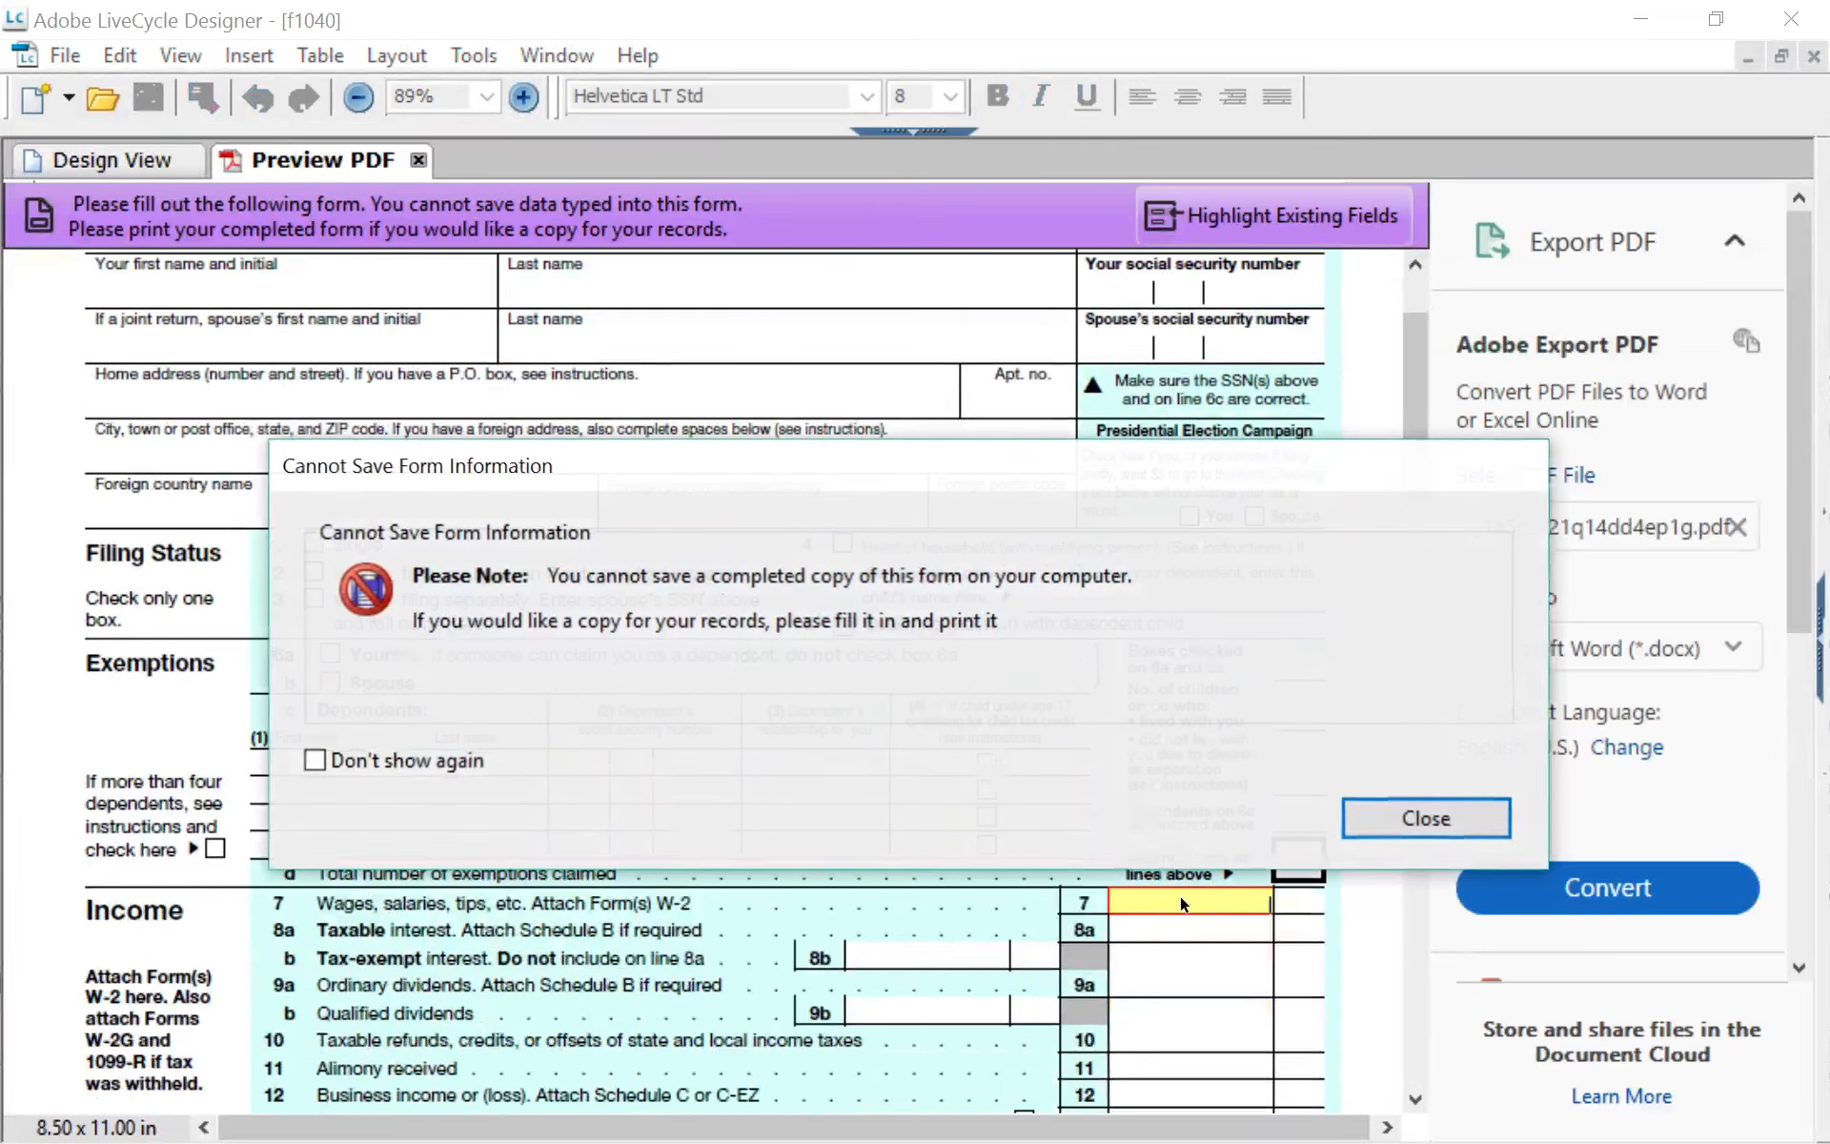
{"action": "left_click", "coordinate": [1387, 817]}
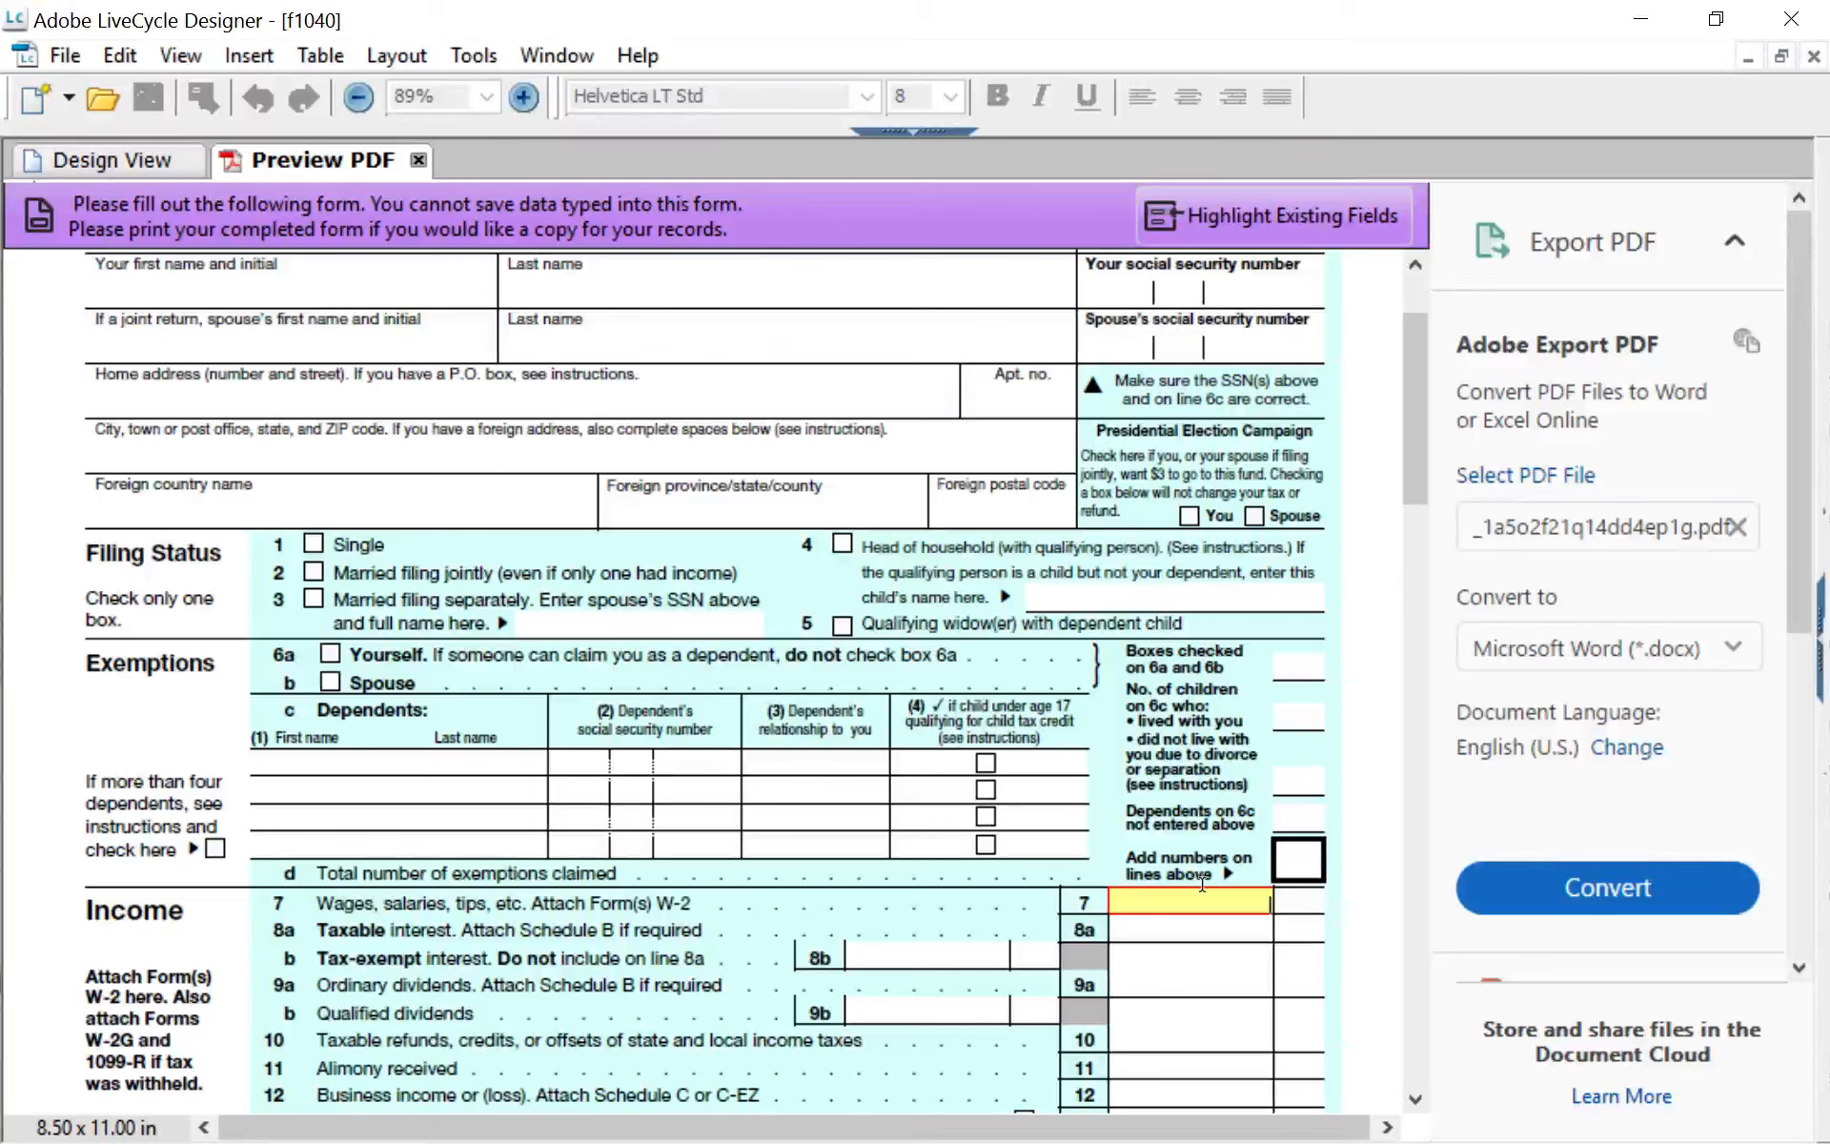
{"action": "type", "text": "5000"}
{"action": "key", "text": "Tab"}
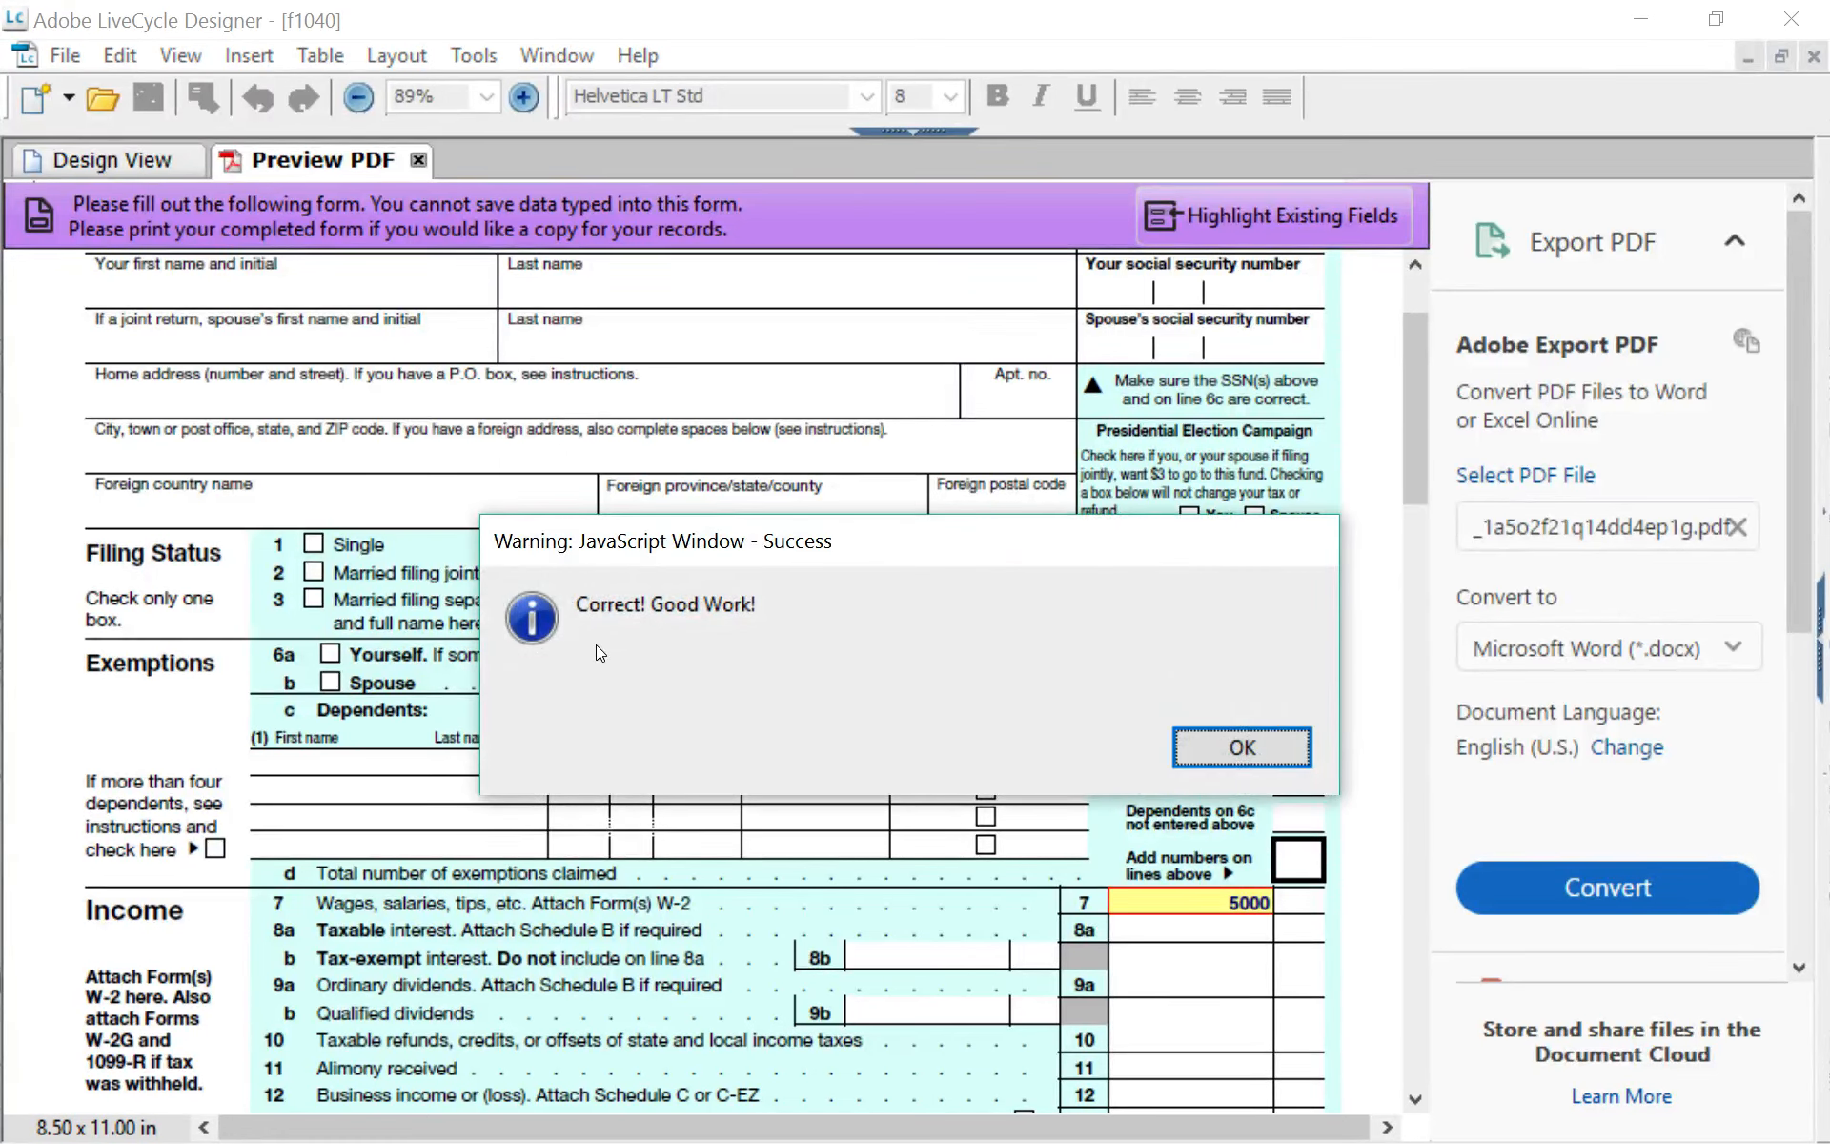
{"action": "left_click", "coordinate": [1220, 763]}
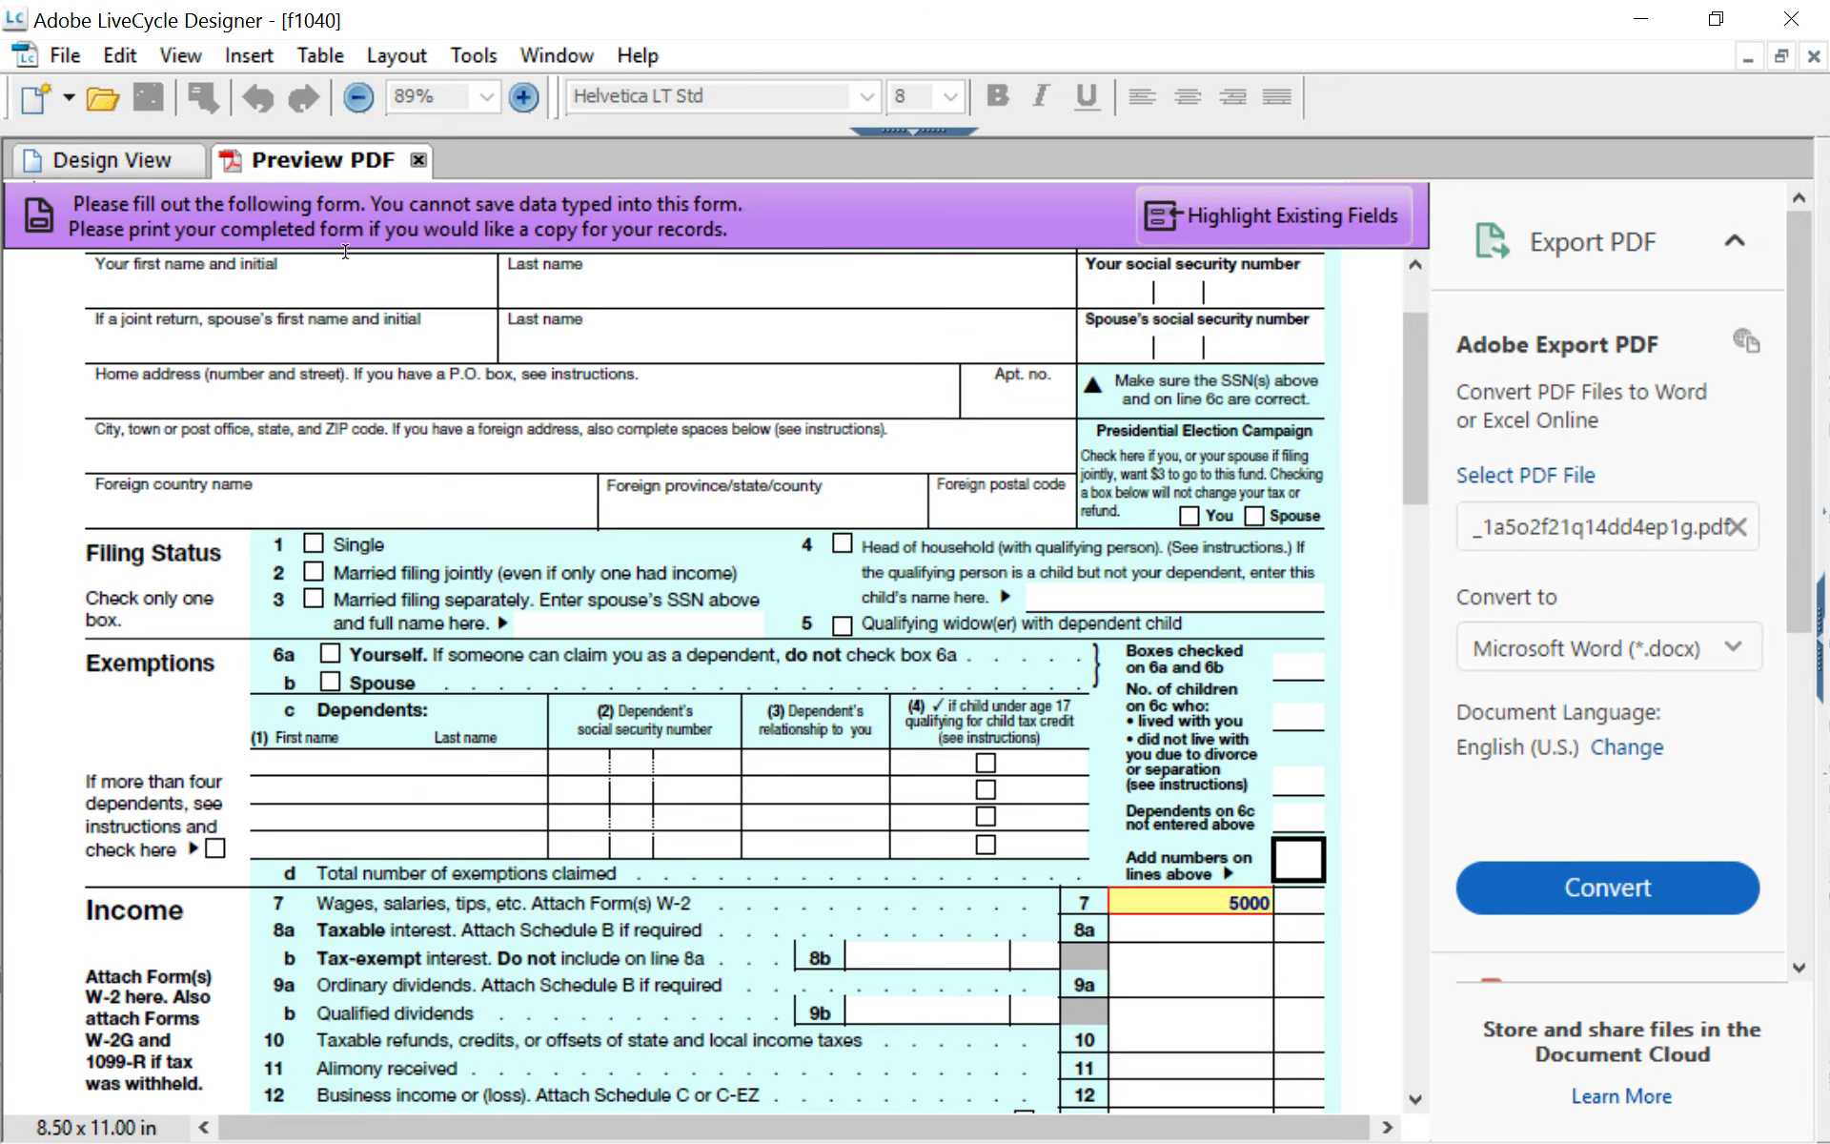
{"action": "left_click", "coordinate": [110, 160]}
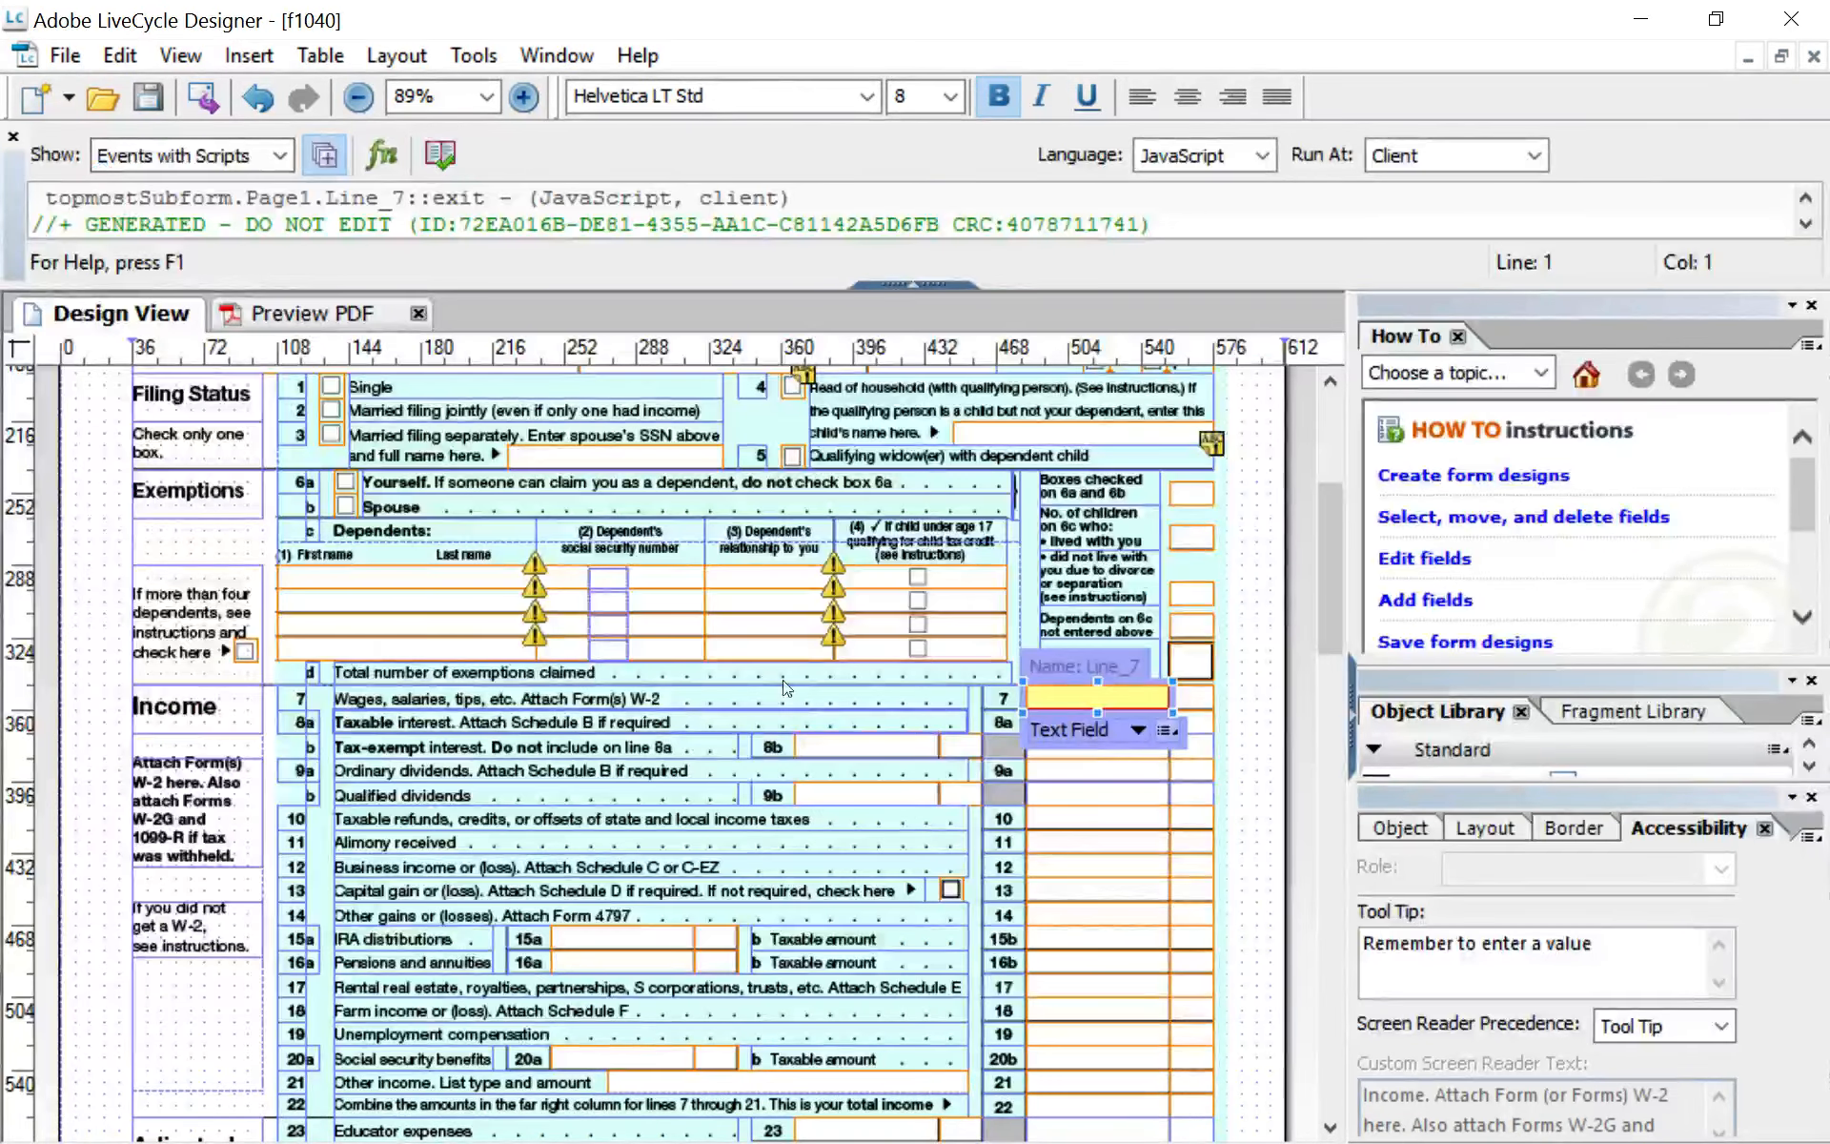